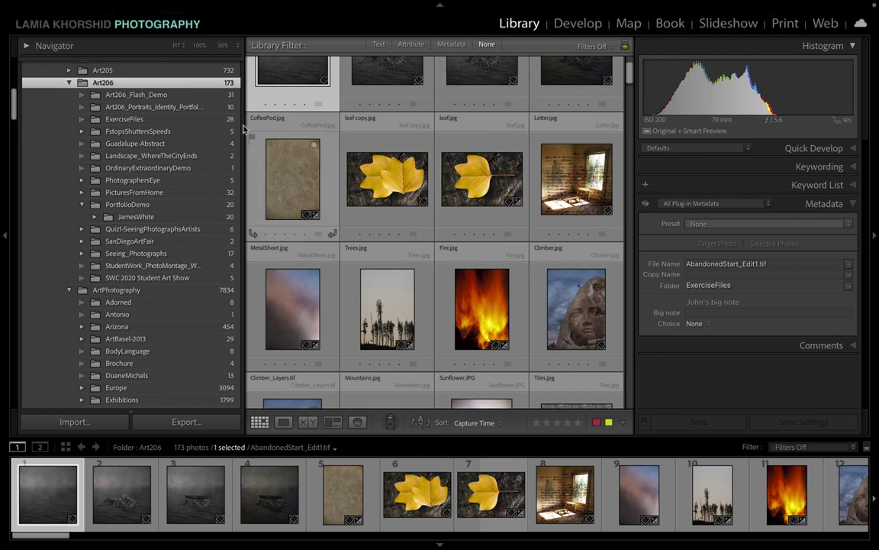
# Step: Briefly switch from Lightroom to the desktop, then bring Lightroom back to the front
pyautogui.scroll(1, 195, 113)
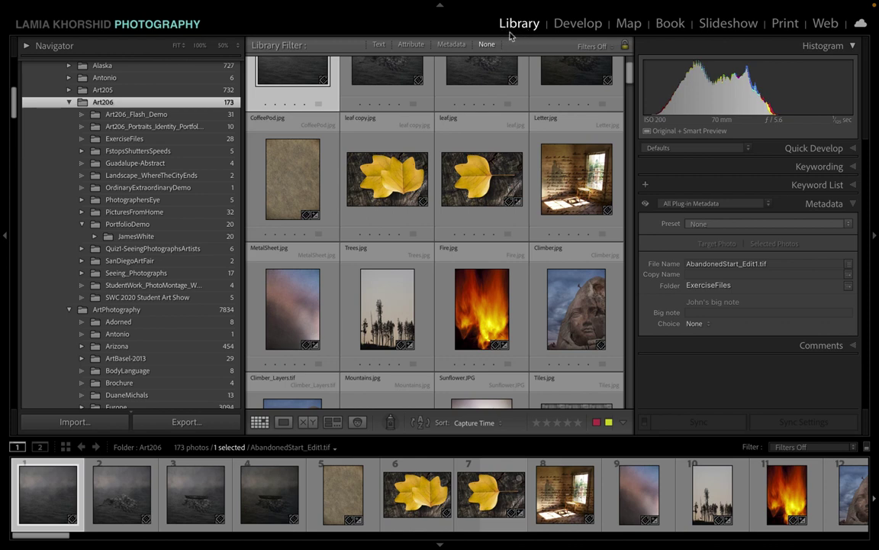
pyautogui.scroll(10, 206, 153)
pyautogui.scroll(-10, 206, 153)
pyautogui.scroll(-6, 205, 154)
pyautogui.scroll(10, 205, 154)
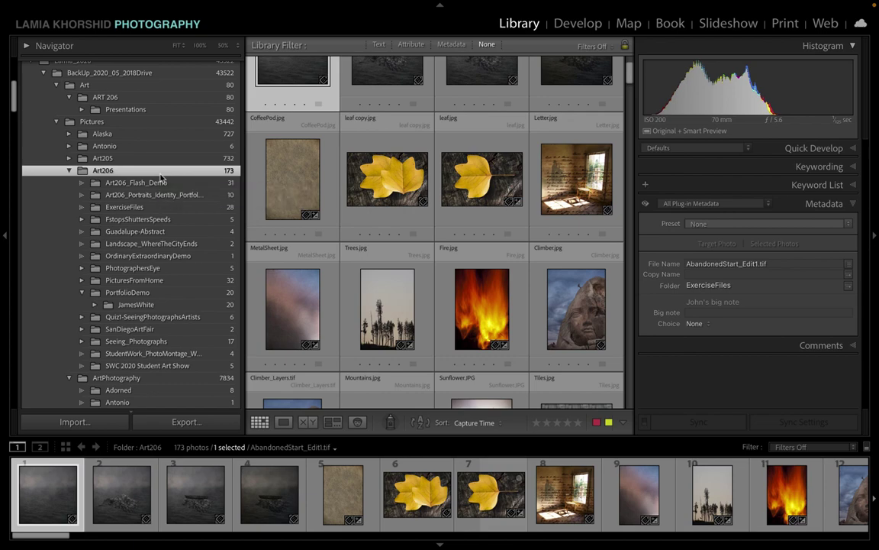
pyautogui.press('super+h')
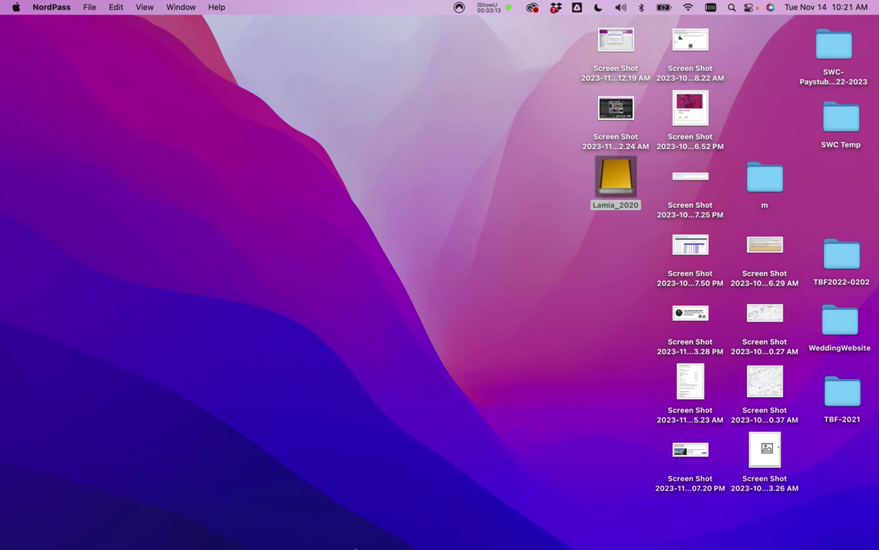
pyautogui.moveTo(334, 544)
pyautogui.click(494, 537)
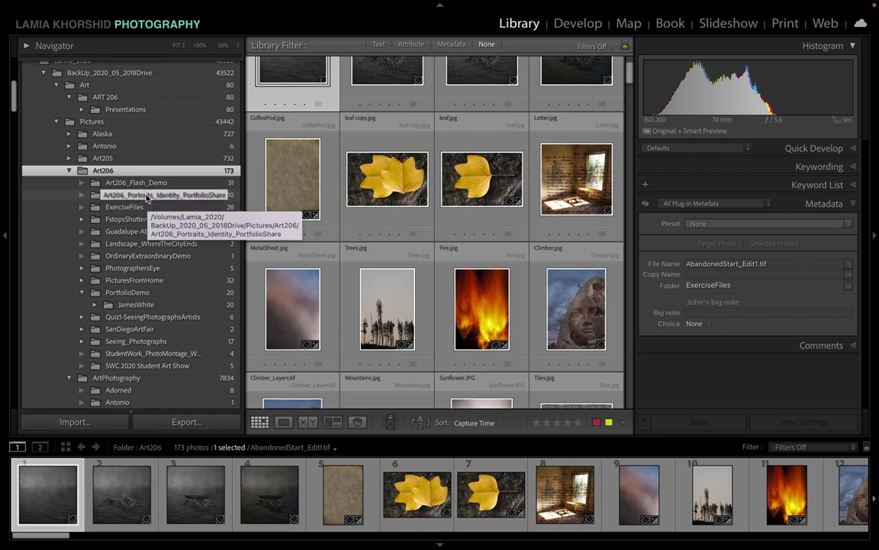
# Step: Show Art206_Portraits_Identity_PortfolioShare photos, adding the Guadalupe-Abstract and Landscape_WhereTheCityEnds folders
pyautogui.click(147, 196)
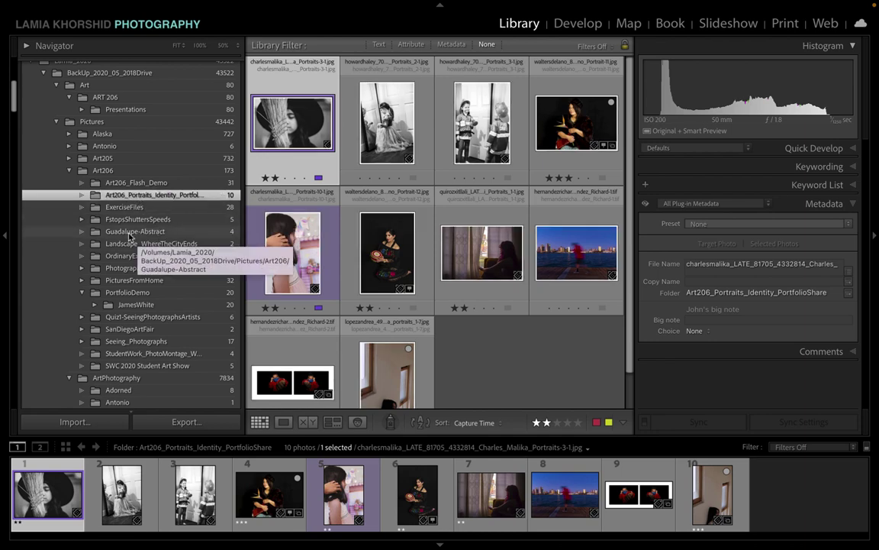
pyautogui.keyDown('ctrl'); pyautogui.click(131, 232); pyautogui.keyUp('ctrl')
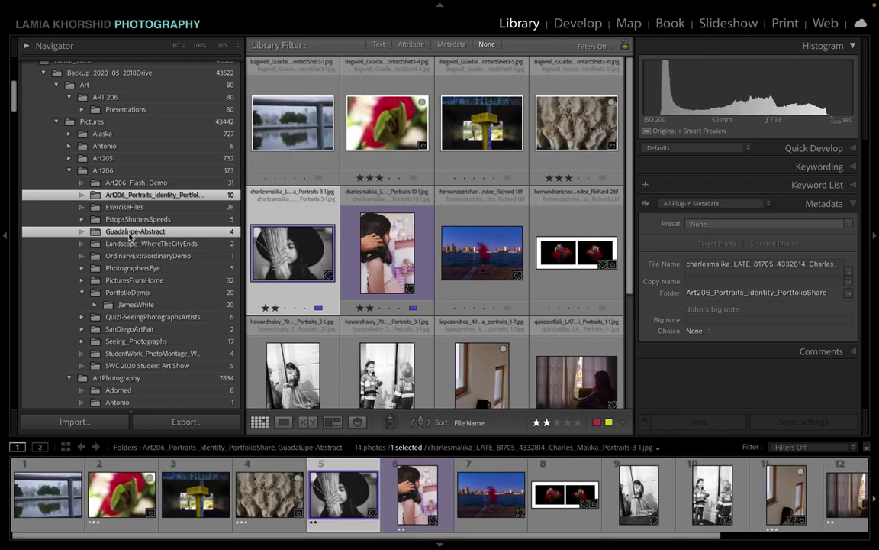
pyautogui.scroll(-1, 336, 304)
pyautogui.scroll(-3, 336, 304)
pyautogui.scroll(4, 336, 304)
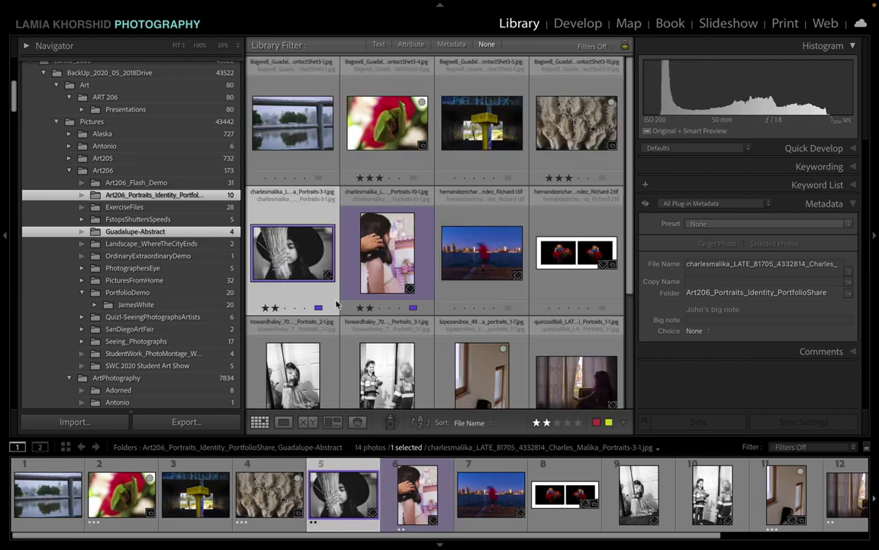
pyautogui.keyDown('ctrl'); pyautogui.click(175, 245); pyautogui.keyUp('ctrl')
pyautogui.scroll(-2, 382, 304)
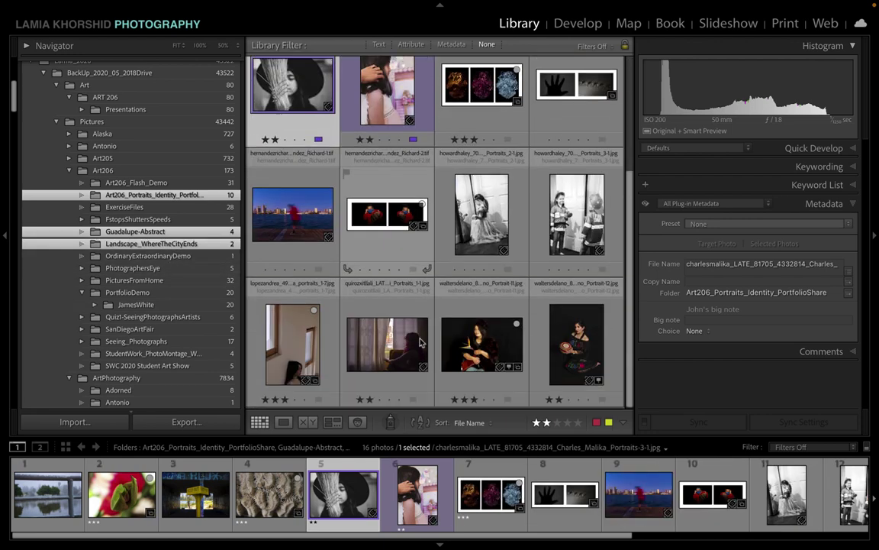
pyautogui.keyDown('ctrl'); pyautogui.click(173, 258); pyautogui.keyUp('ctrl')
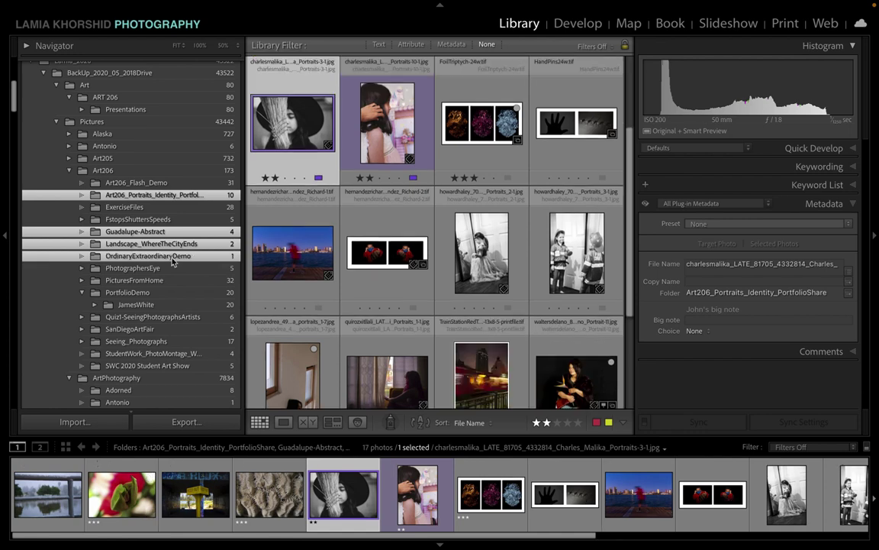
pyautogui.scroll(-3, 347, 345)
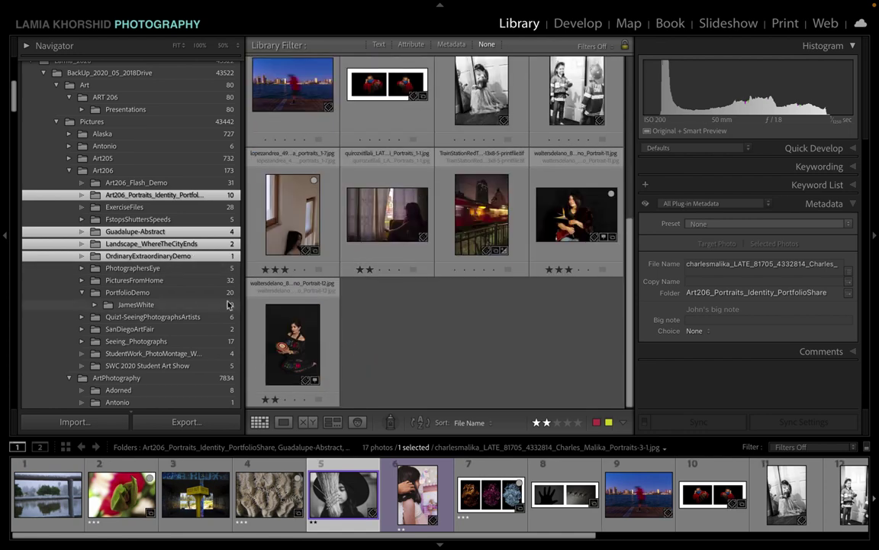
pyautogui.keyDown('ctrl'); pyautogui.click(161, 271); pyautogui.keyUp('ctrl')
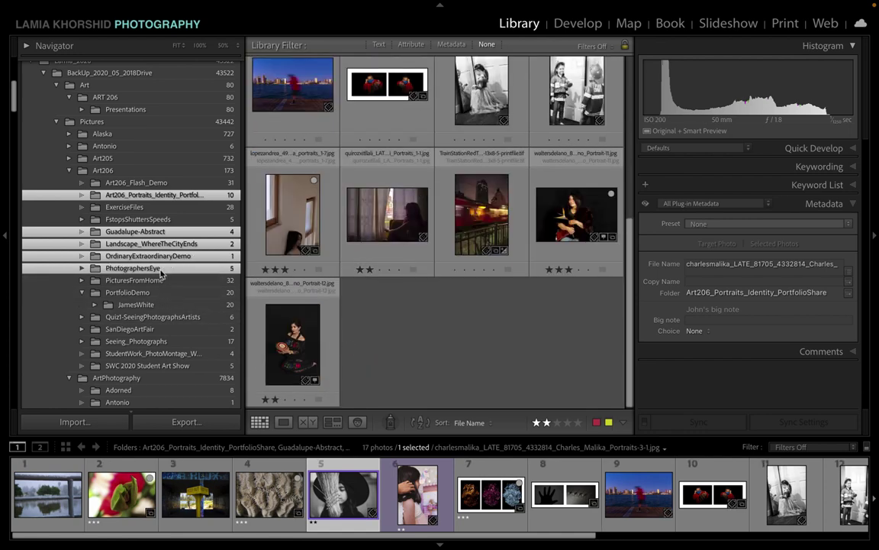
pyautogui.keyDown('ctrl'); pyautogui.click(161, 282); pyautogui.keyUp('ctrl')
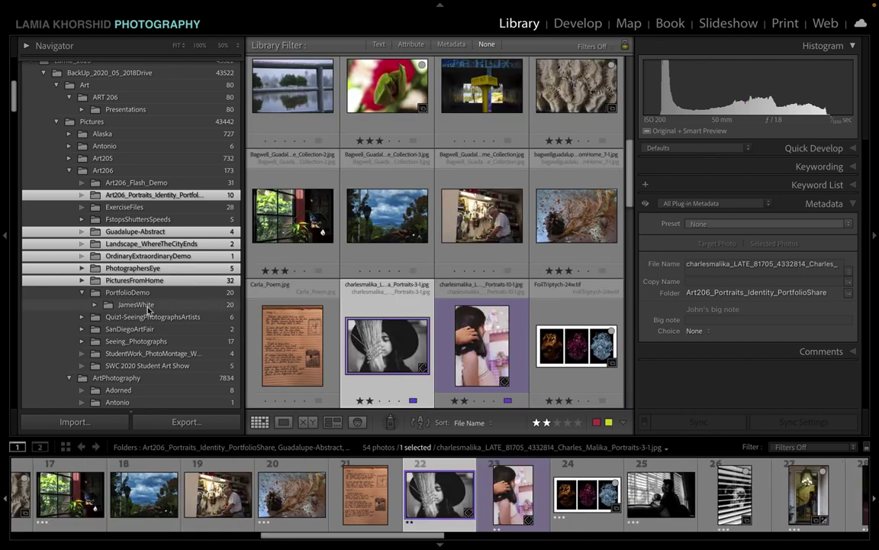
pyautogui.keyDown('ctrl'); pyautogui.click(149, 307); pyautogui.keyUp('ctrl')
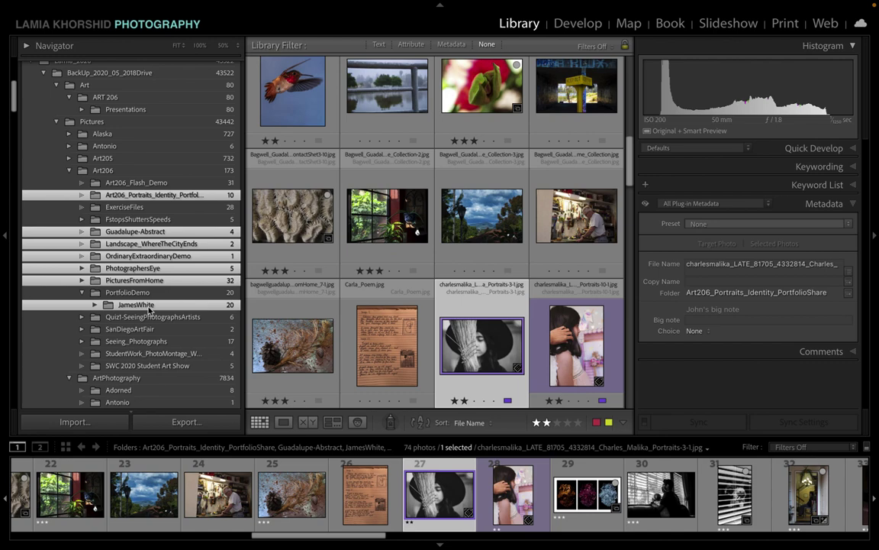
pyautogui.scroll(-5, 314, 298)
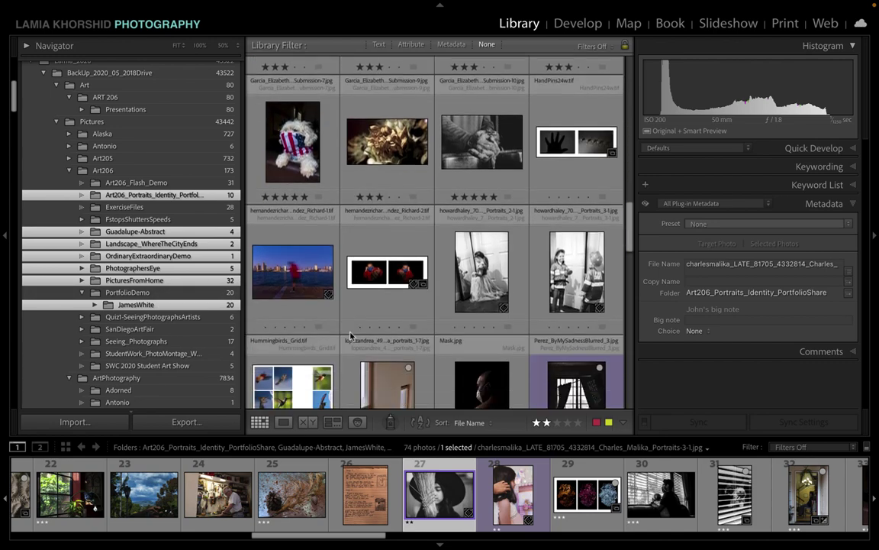
pyautogui.scroll(-10, 351, 335)
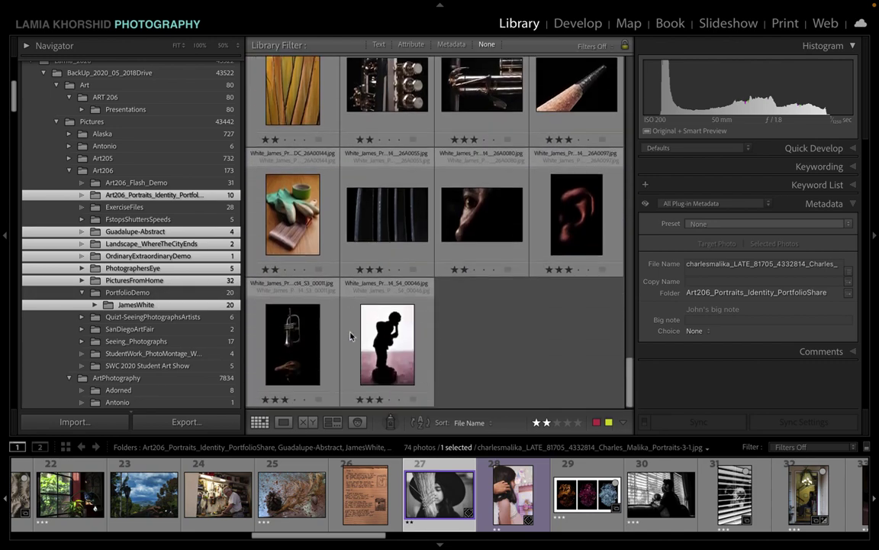
pyautogui.scroll(15, 269, 330)
pyautogui.scroll(1, 269, 329)
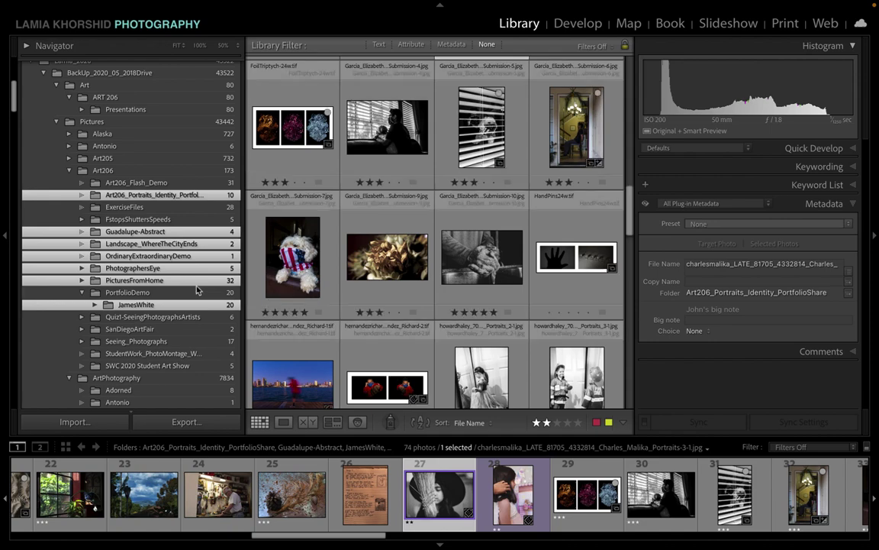
pyautogui.keyDown('ctrl'); pyautogui.click(175, 356); pyautogui.keyUp('ctrl')
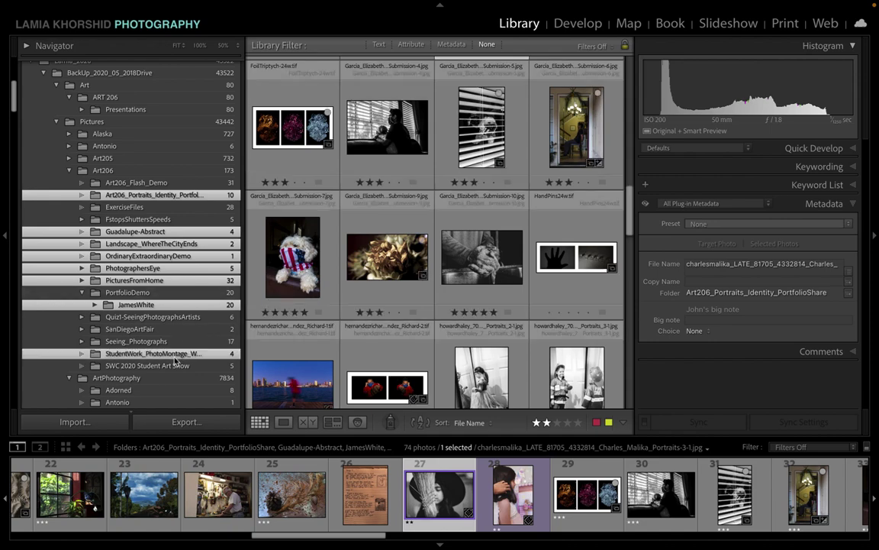
pyautogui.scroll(-10, 352, 321)
pyautogui.scroll(10, 392, 361)
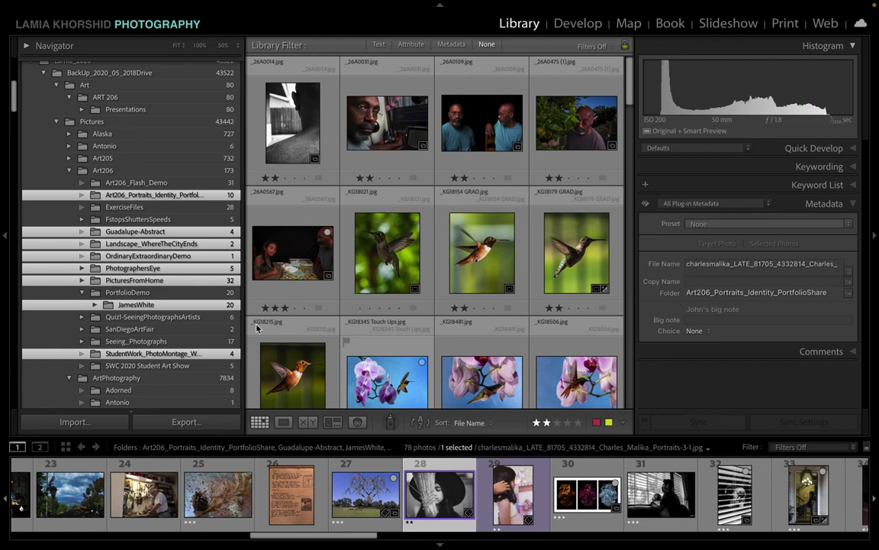
pyautogui.scroll(-5, 489, 265)
pyautogui.scroll(-10, 489, 265)
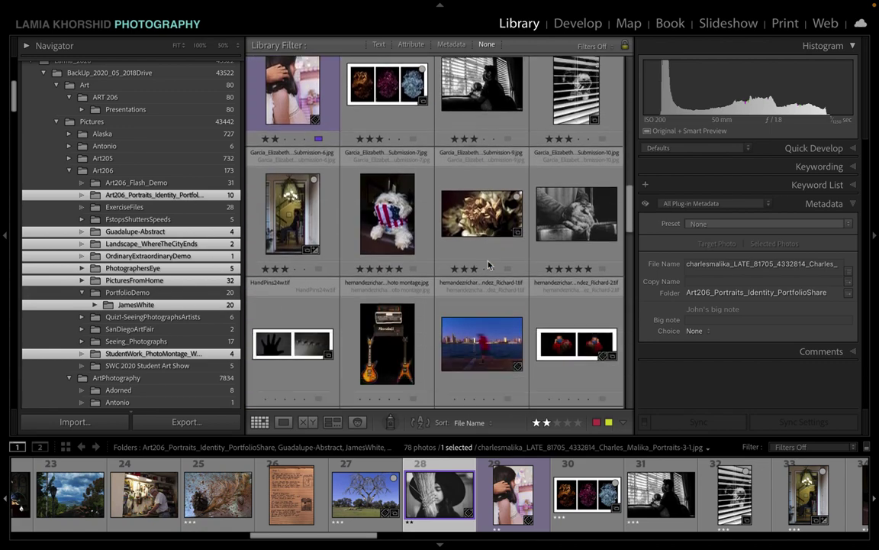
pyautogui.scroll(10, 489, 265)
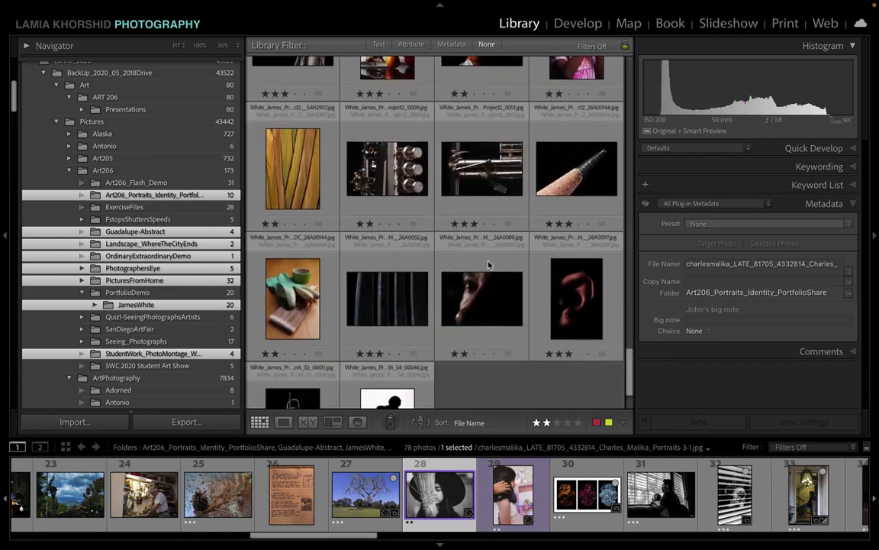
pyautogui.scroll(5, 489, 265)
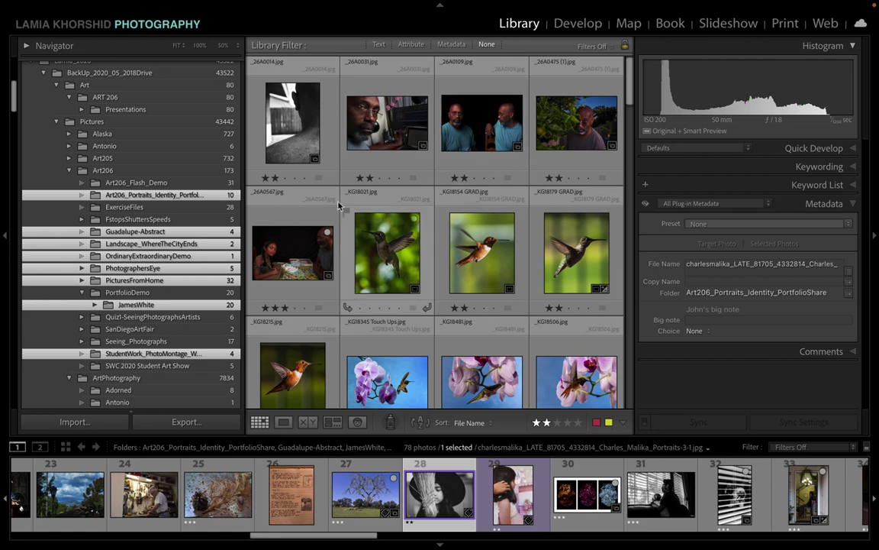
pyautogui.scroll(-5, 319, 332)
pyautogui.scroll(-10, 318, 333)
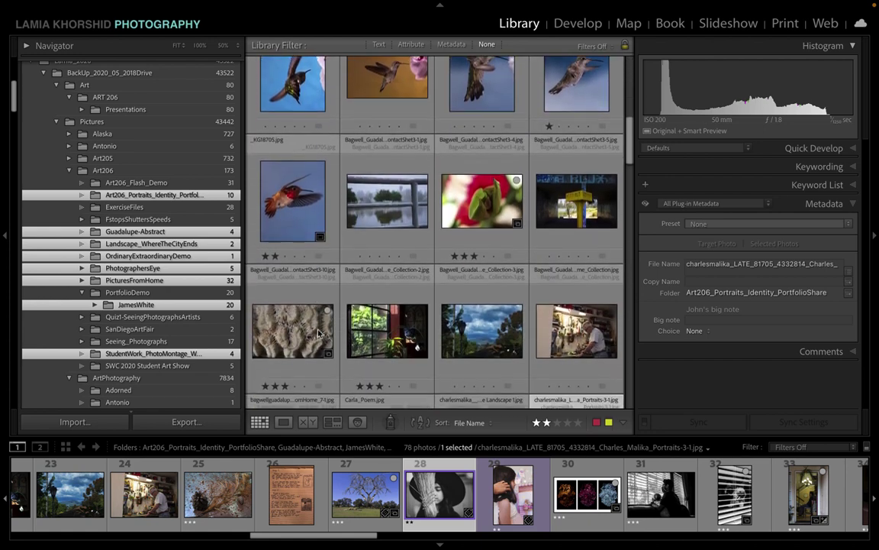
pyautogui.scroll(-10, 318, 333)
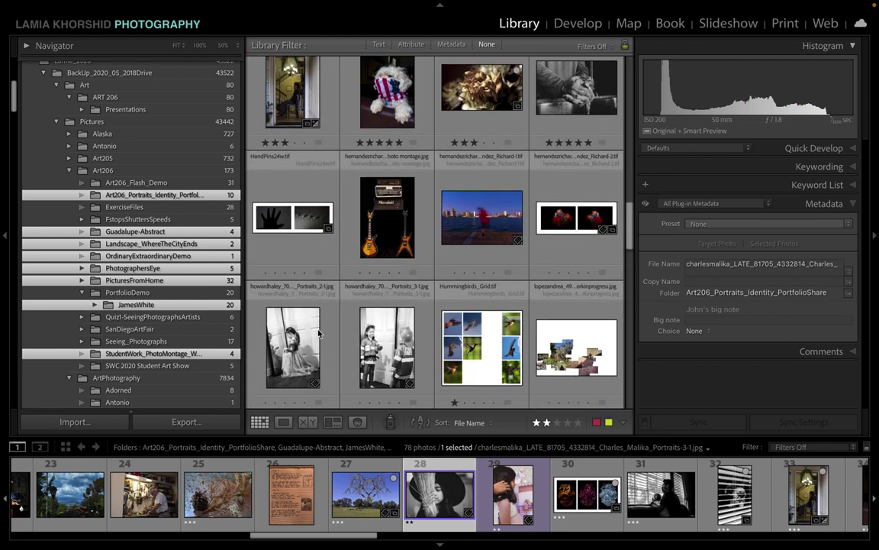
pyautogui.scroll(-5, 318, 332)
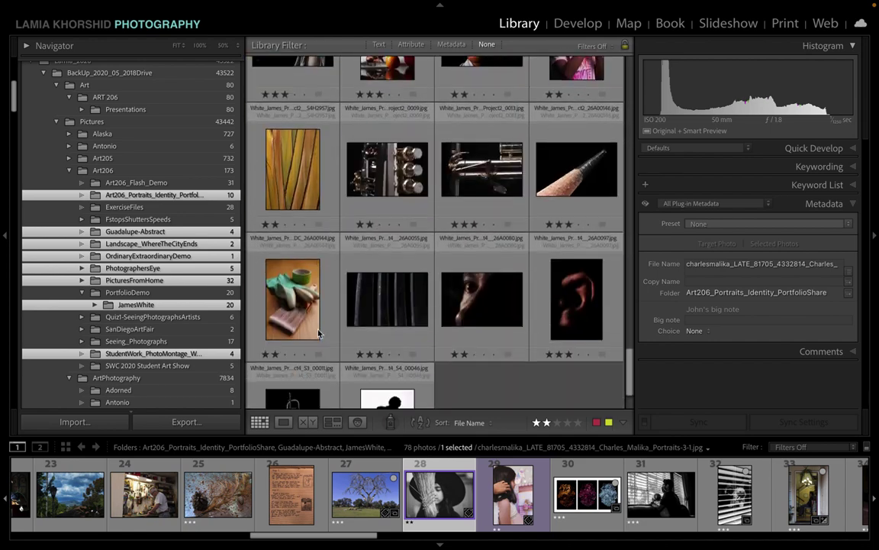
pyautogui.scroll(10, 318, 333)
pyautogui.scroll(5, 318, 333)
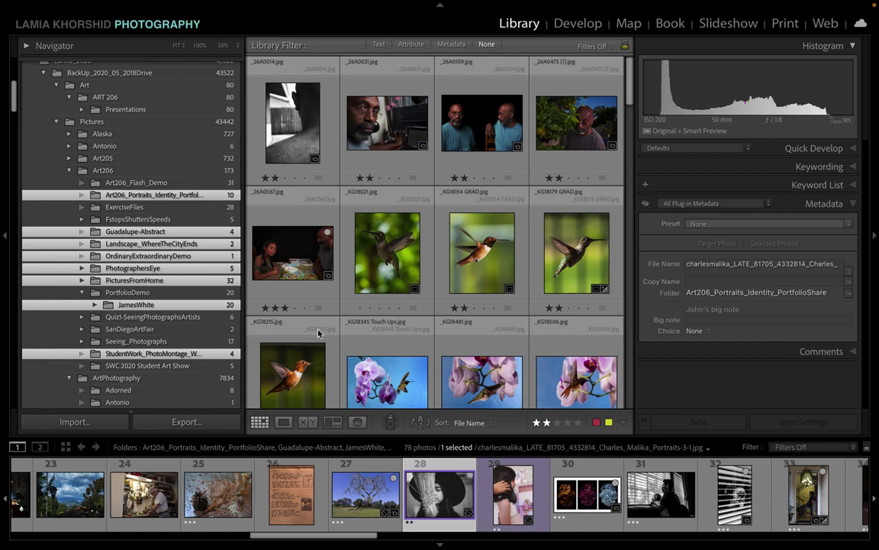
# Step: Lower the _26A0567.jpg and red flower photos to 2 stars
pyautogui.click(289, 292)
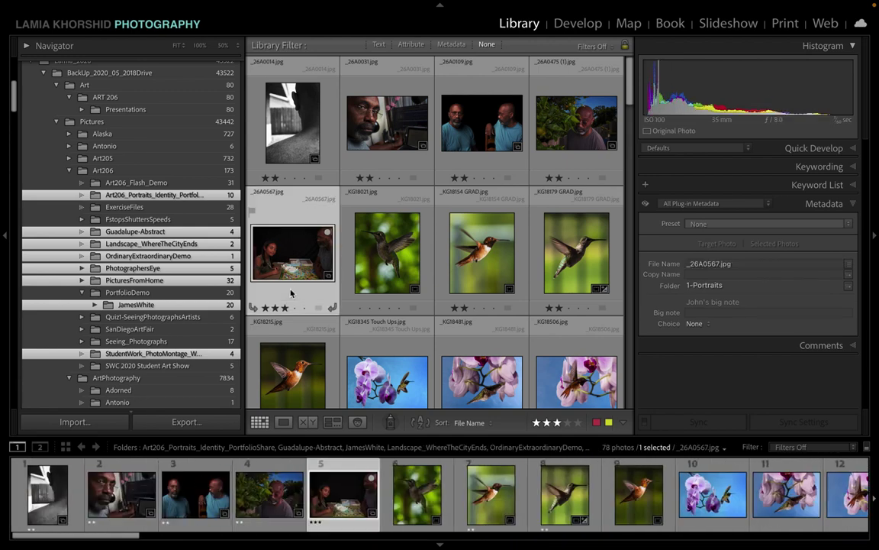
pyautogui.press('2')
pyautogui.scroll(-5, 300, 294)
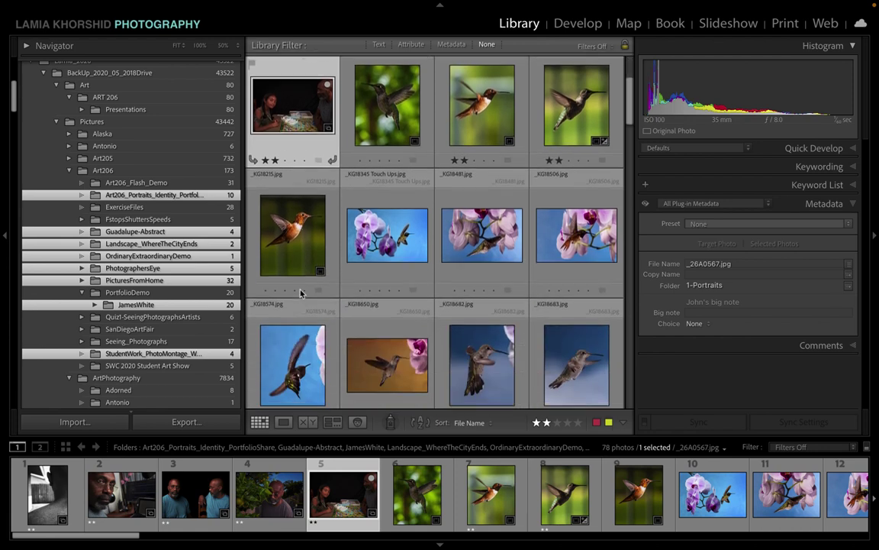
pyautogui.scroll(-3, 301, 293)
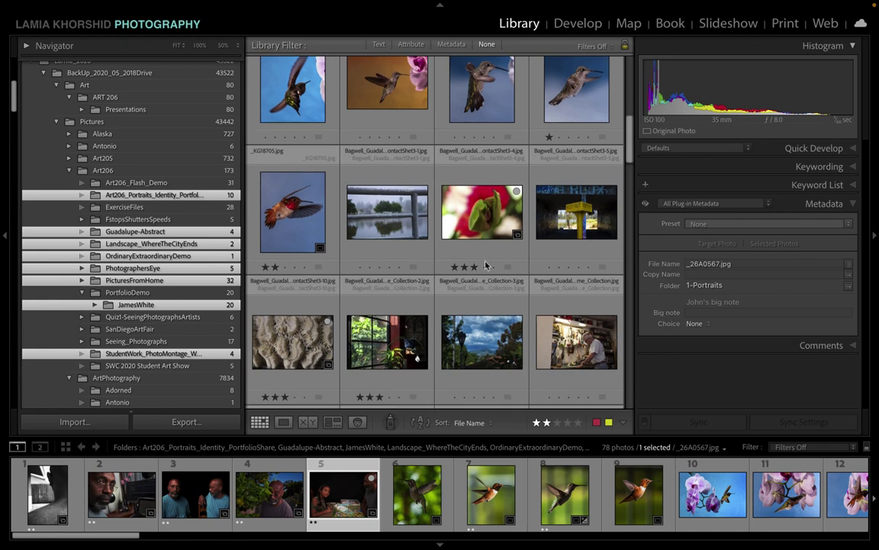
pyautogui.click(510, 255)
pyautogui.press('2')
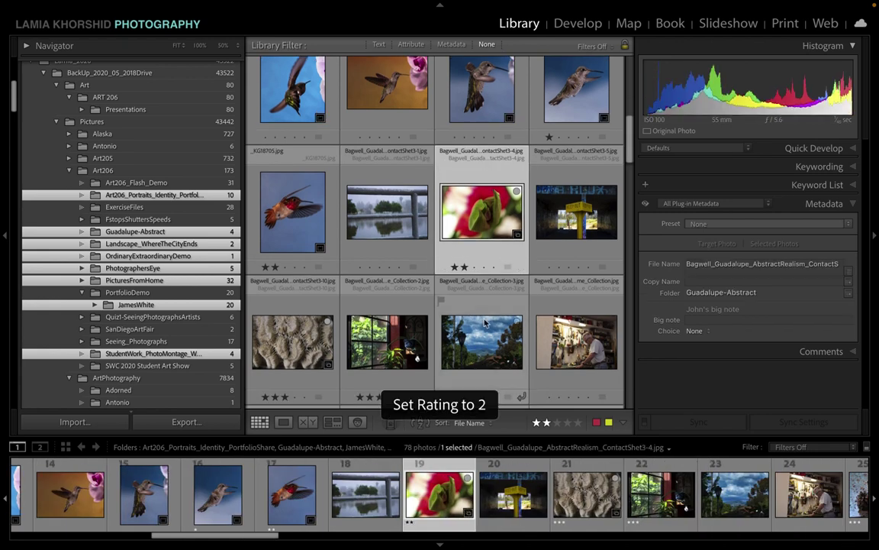
# Step: Lower the coral texture, green-lit window and tree landscape photos to 2 stars
pyautogui.scroll(-3, 300, 234)
pyautogui.click(300, 234)
pyautogui.press('2')
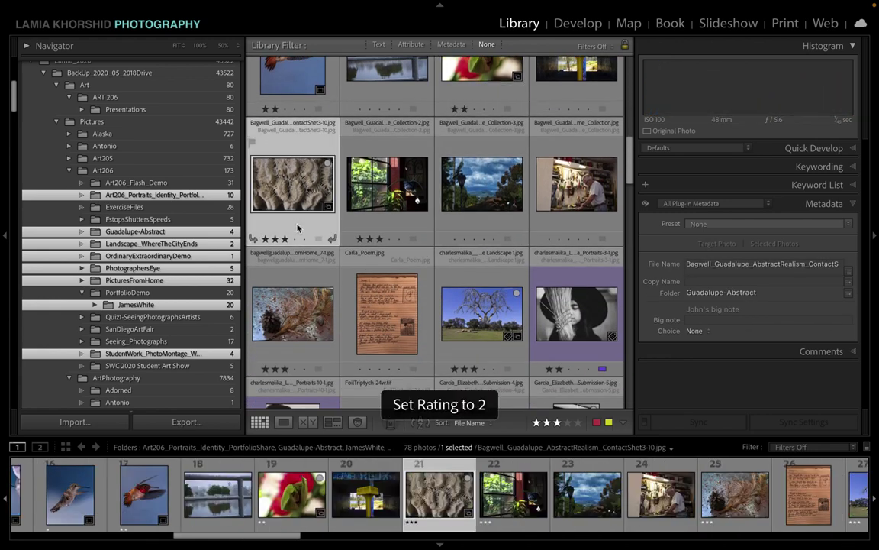
pyautogui.click(386, 227)
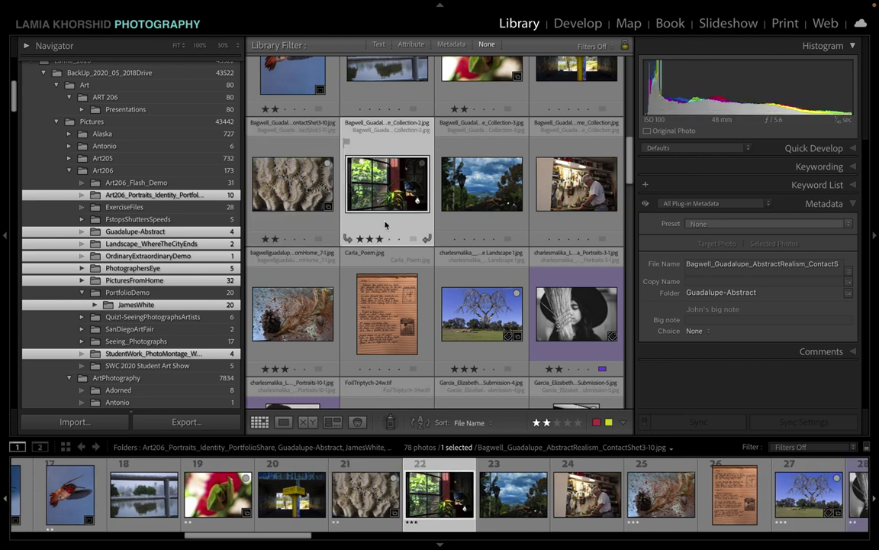
pyautogui.press('2')
pyautogui.scroll(-3, 384, 248)
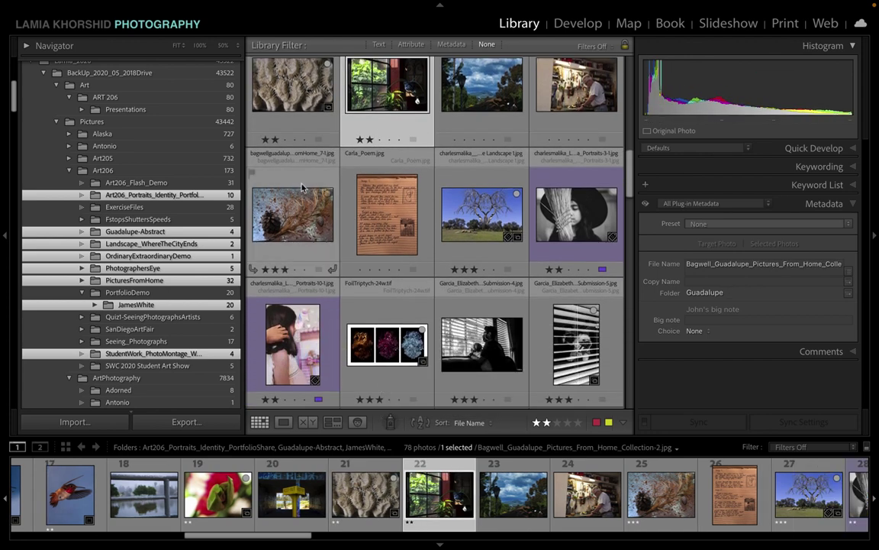
pyautogui.click(303, 190)
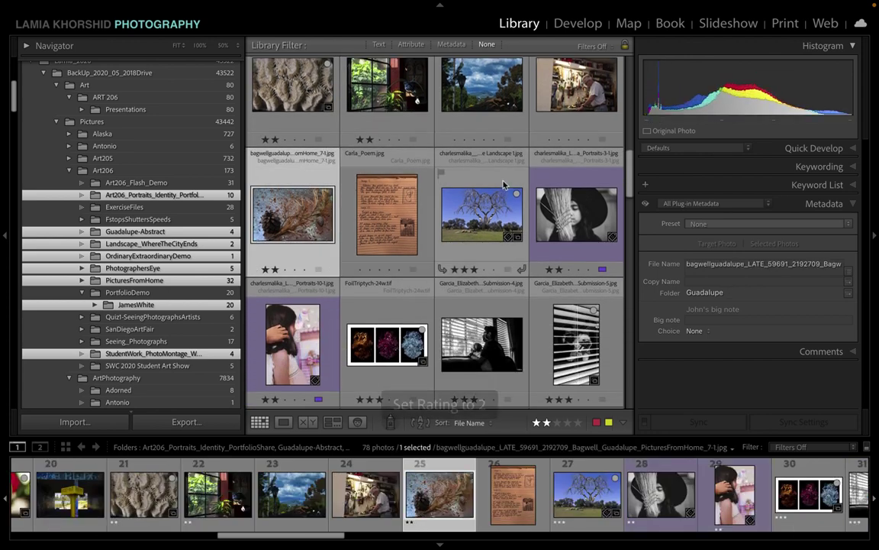
pyautogui.click(503, 183)
pyautogui.press('2')
# Step: Rate the foil triptych, then Submission-10 and HandPins24w together, at 2 stars
pyautogui.scroll(-3, 412, 168)
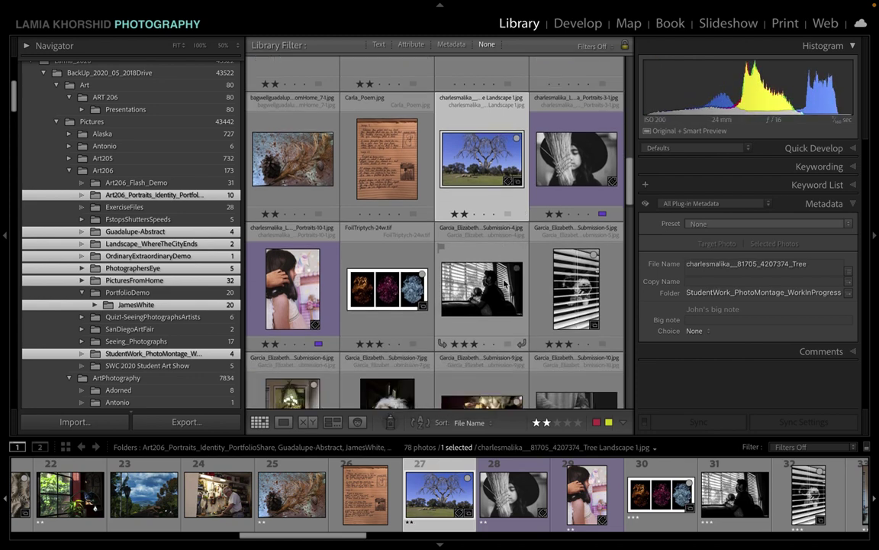
pyautogui.click(397, 156)
pyautogui.press('2')
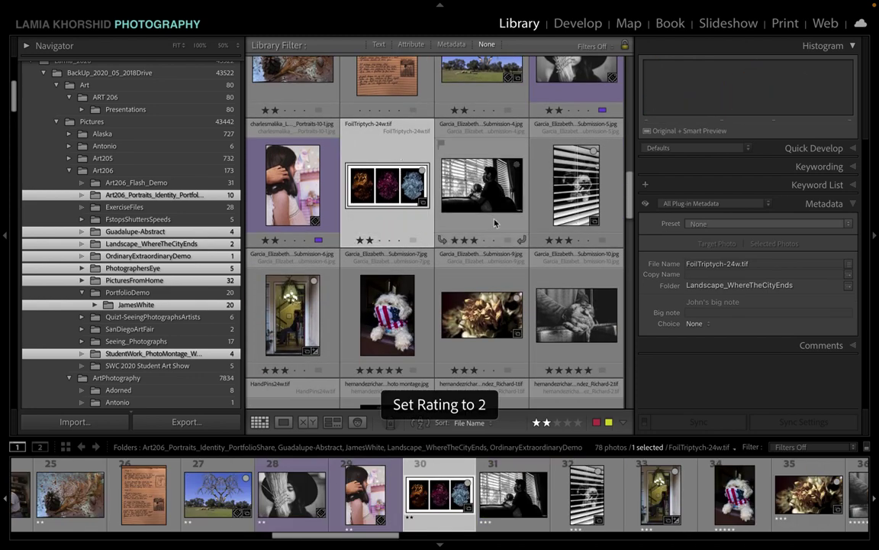
pyautogui.click(492, 227)
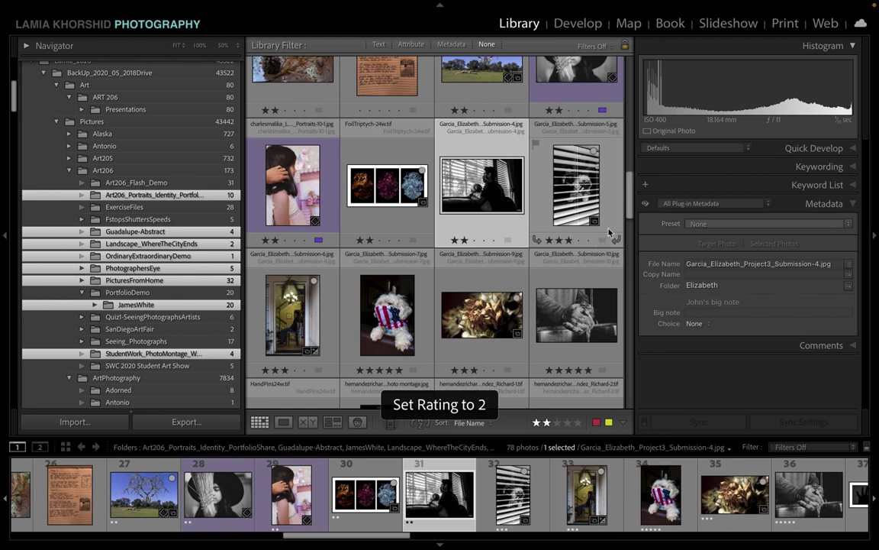
pyautogui.click(552, 204)
pyautogui.scroll(-3, 565, 347)
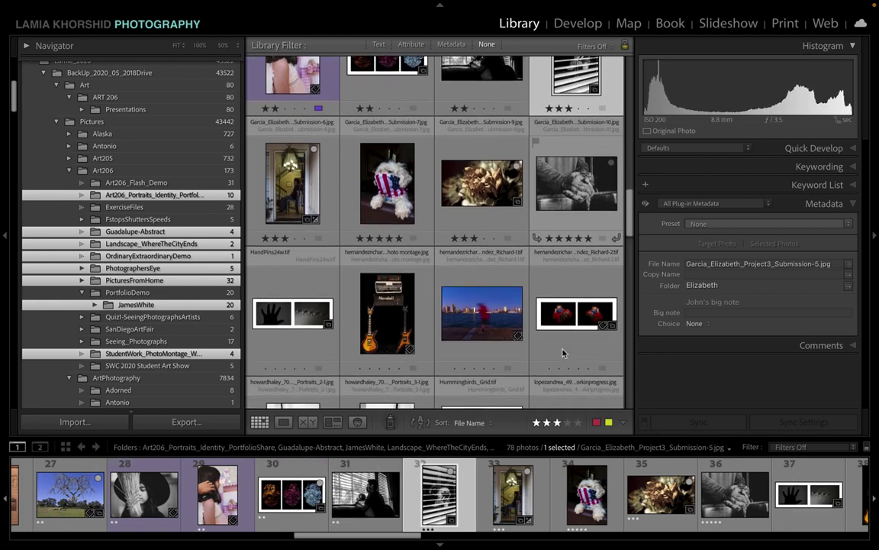
pyautogui.scroll(1, 563, 352)
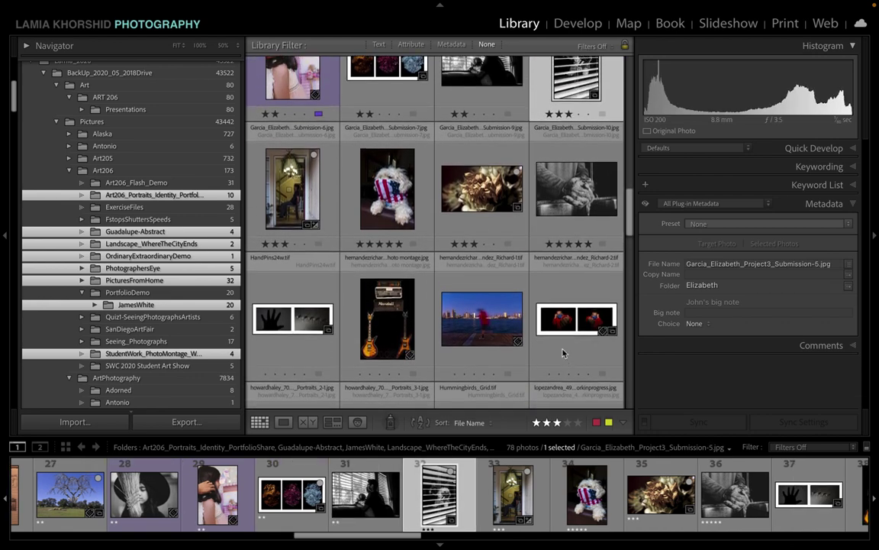
pyautogui.keyDown('ctrl'); pyautogui.click(338, 180); pyautogui.keyUp('ctrl')
pyautogui.press('2')
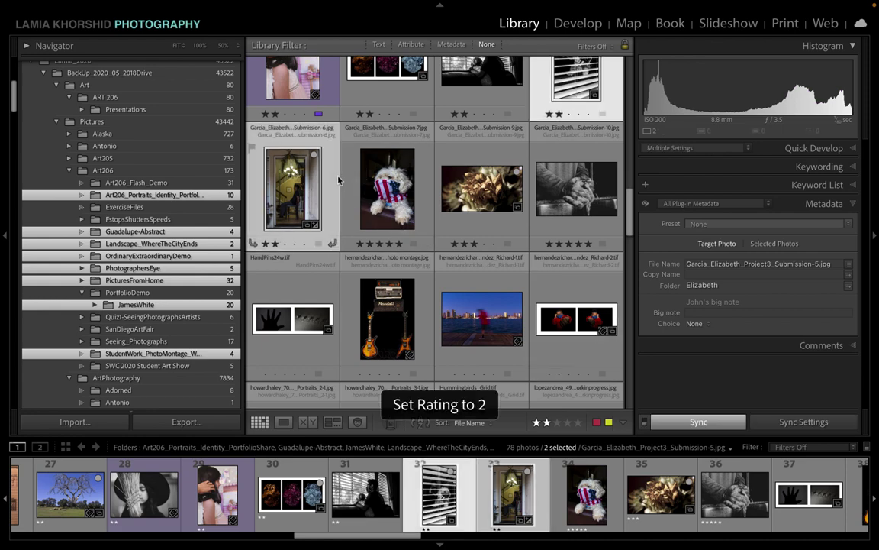
# Step: Lower ByMySadnessBlurred_3, the FromHome_4 stairs and ThisCrossCarry_2 photos to 2 stars
pyautogui.scroll(-1, 501, 252)
pyautogui.scroll(-7, 501, 252)
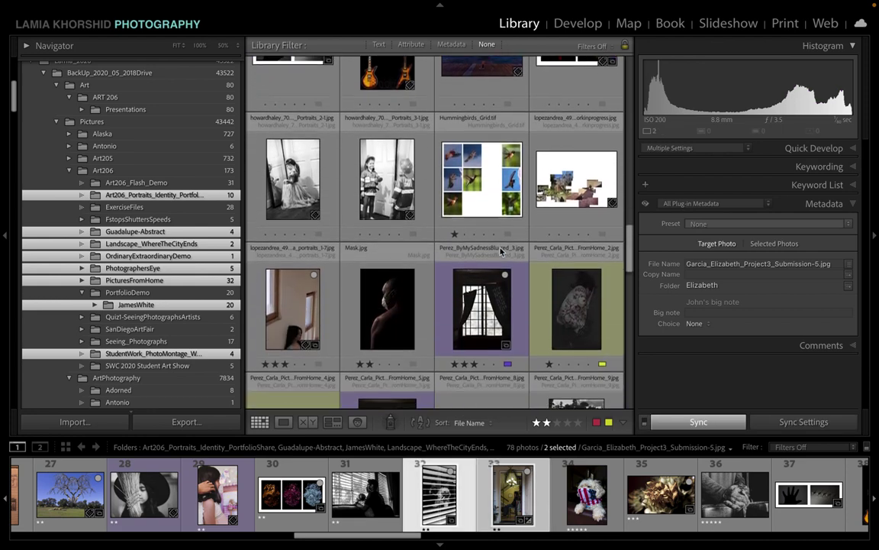
pyautogui.click(513, 202)
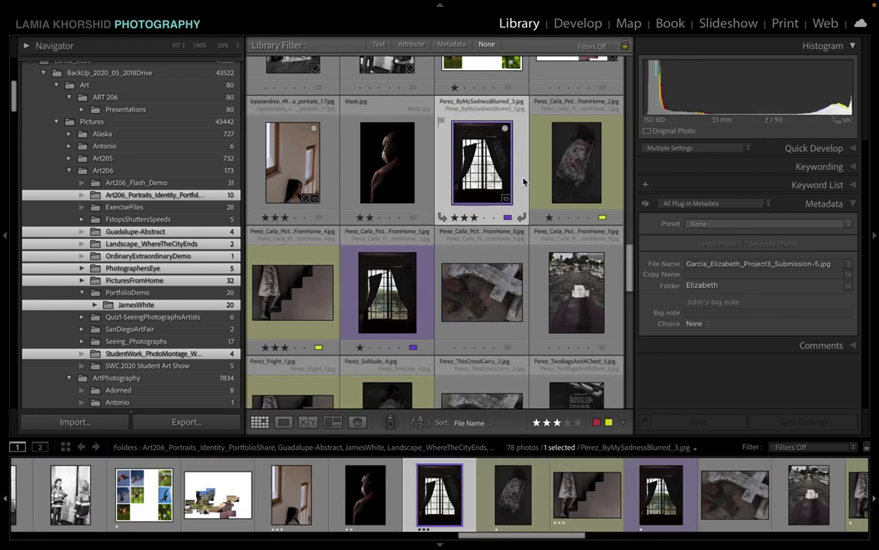
pyautogui.press('2')
pyautogui.scroll(-2, 428, 252)
pyautogui.click(310, 191)
pyautogui.press('2')
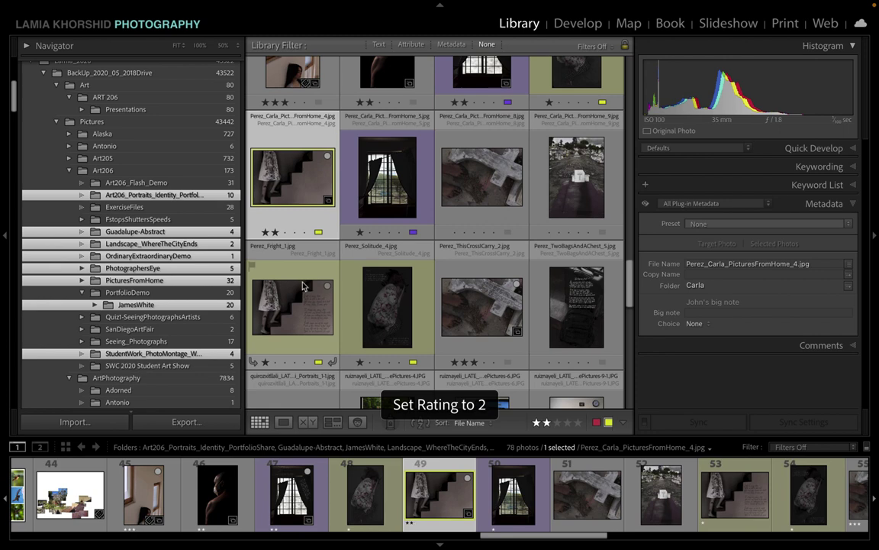
pyautogui.scroll(-2, 305, 369)
pyautogui.scroll(-2, 304, 369)
pyautogui.click(500, 147)
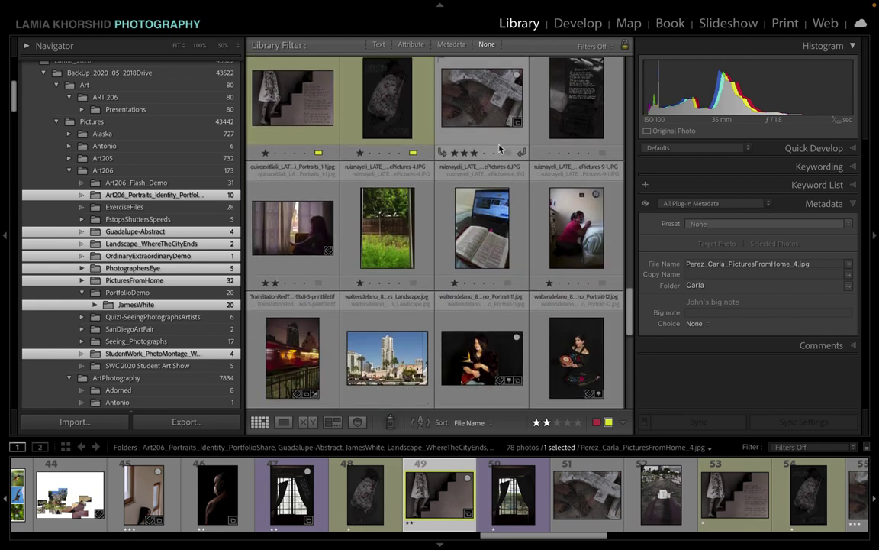
pyautogui.press('2')
# Step: Lower the guitar portrait and the fourteen photos from Cannoli00048 to the end to 2 stars
pyautogui.scroll(-3, 381, 324)
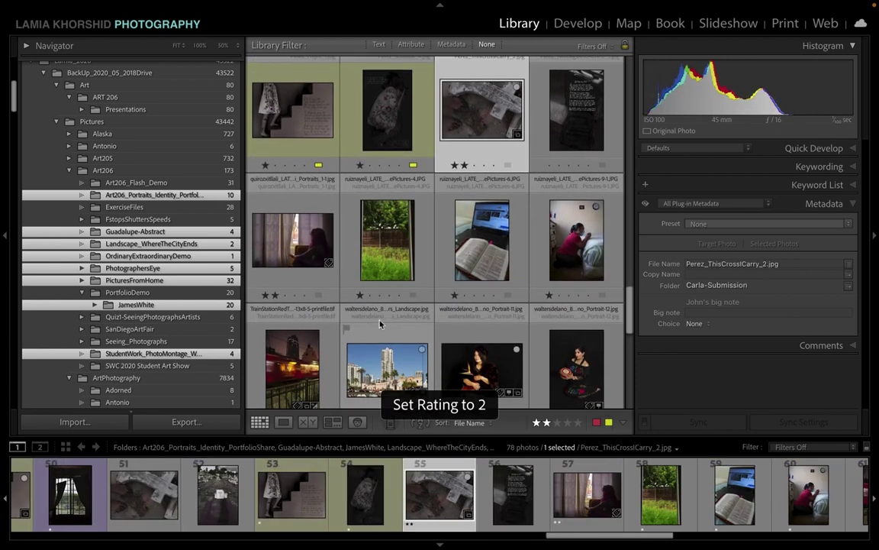
pyautogui.click(491, 264)
pyautogui.press('2')
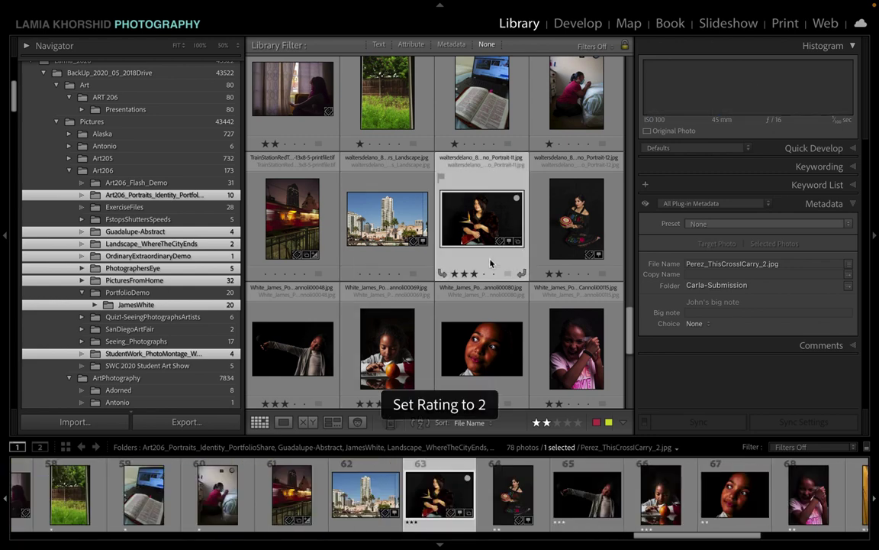
pyautogui.scroll(-3, 458, 252)
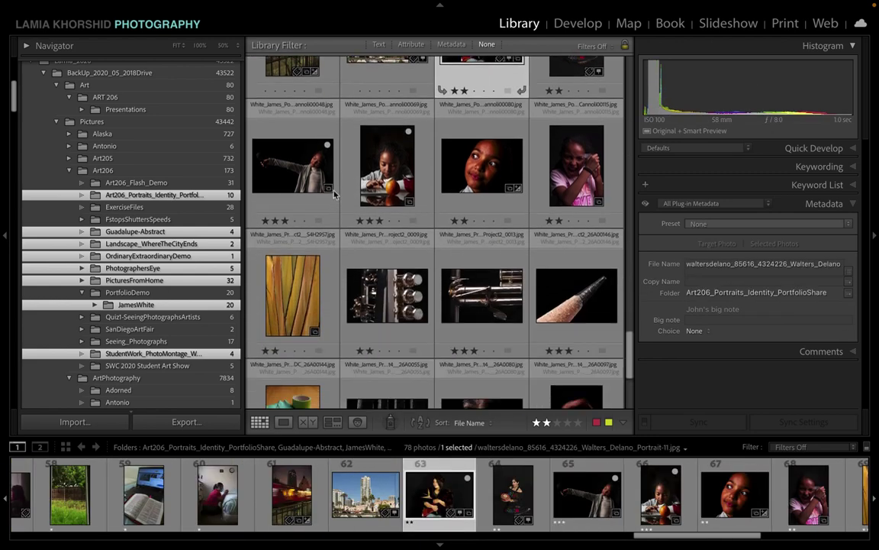
pyautogui.click(329, 206)
pyautogui.scroll(-4, 431, 276)
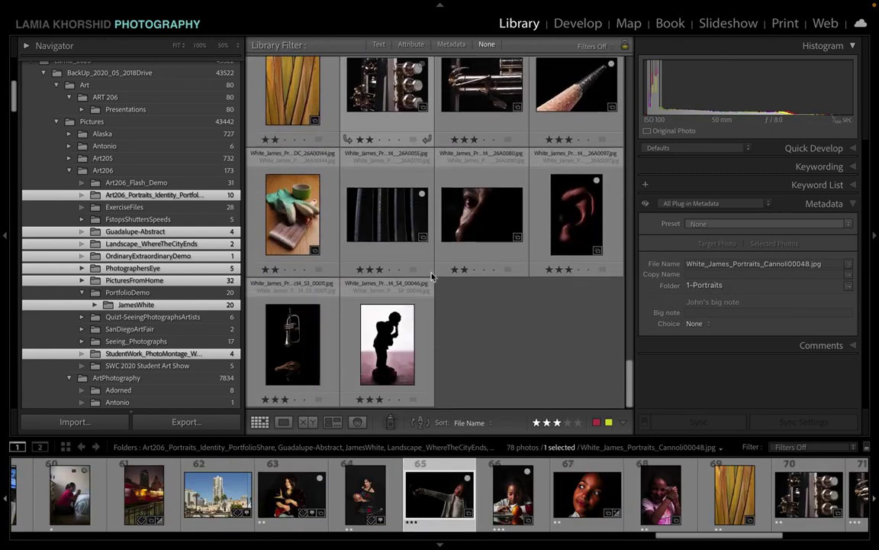
pyautogui.keyDown('shift'); pyautogui.click(431, 326); pyautogui.keyUp('shift')
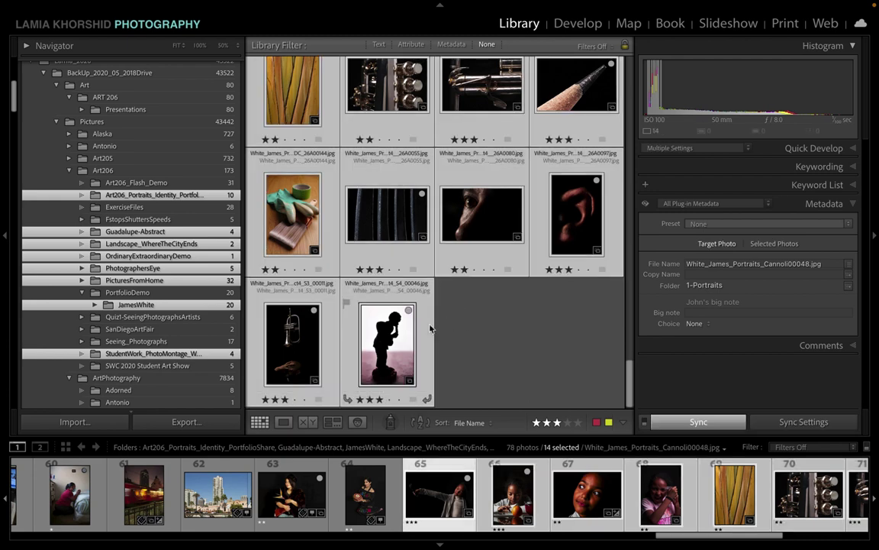
pyautogui.press('2')
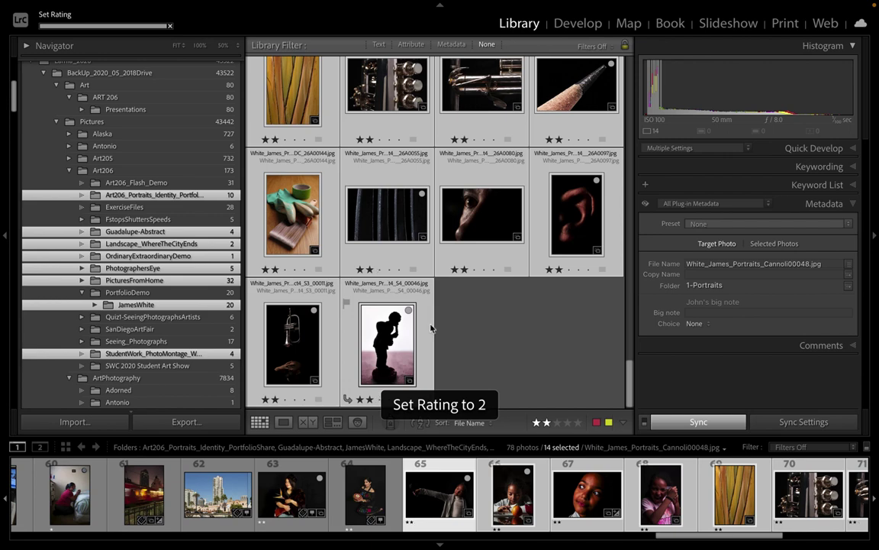
pyautogui.scroll(5, 534, 306)
pyautogui.scroll(10, 558, 323)
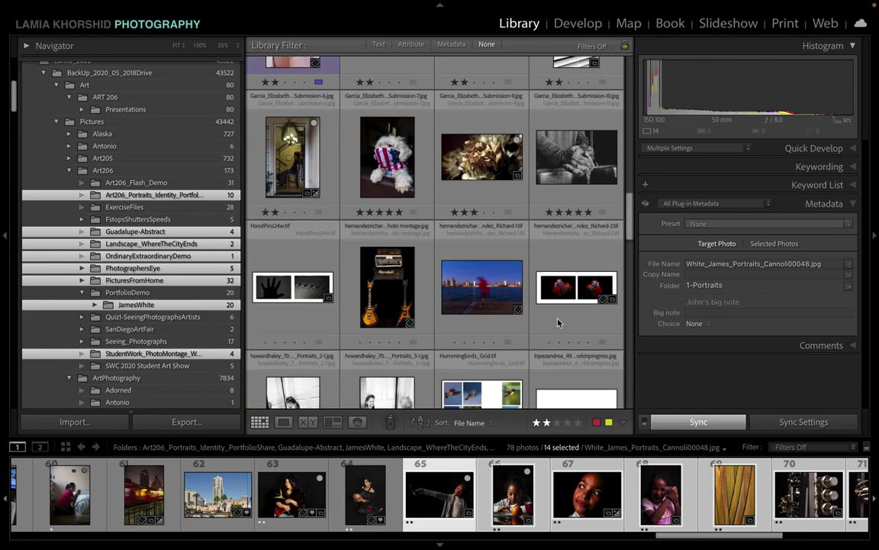
pyautogui.scroll(1, 558, 323)
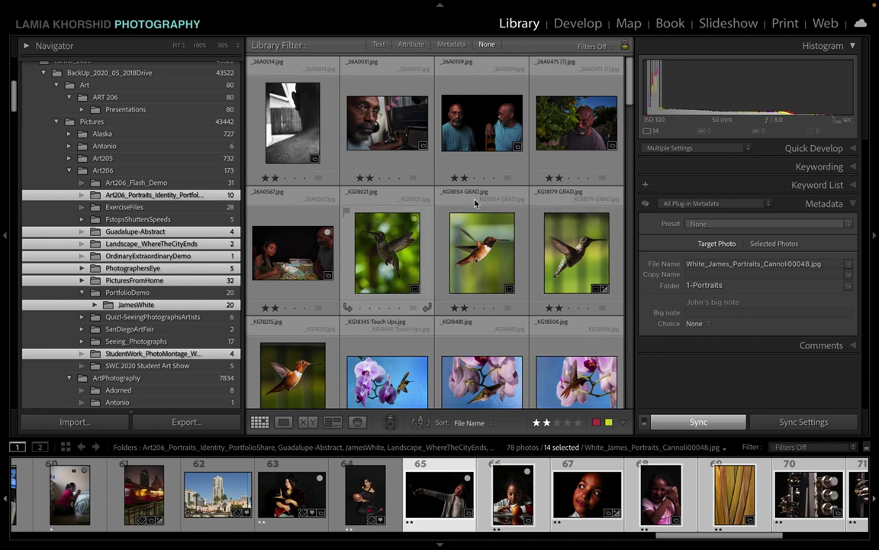
# Step: Raise the _26A0567.jpg and coral texture photos back to 3 stars
pyautogui.scroll(-1, 347, 283)
pyautogui.scroll(1, 344, 305)
pyautogui.click(309, 225)
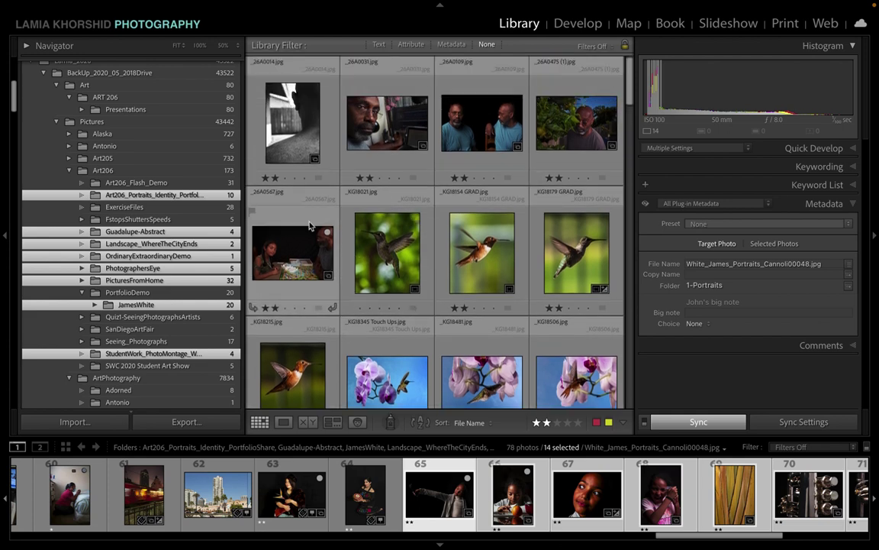
pyautogui.press('3')
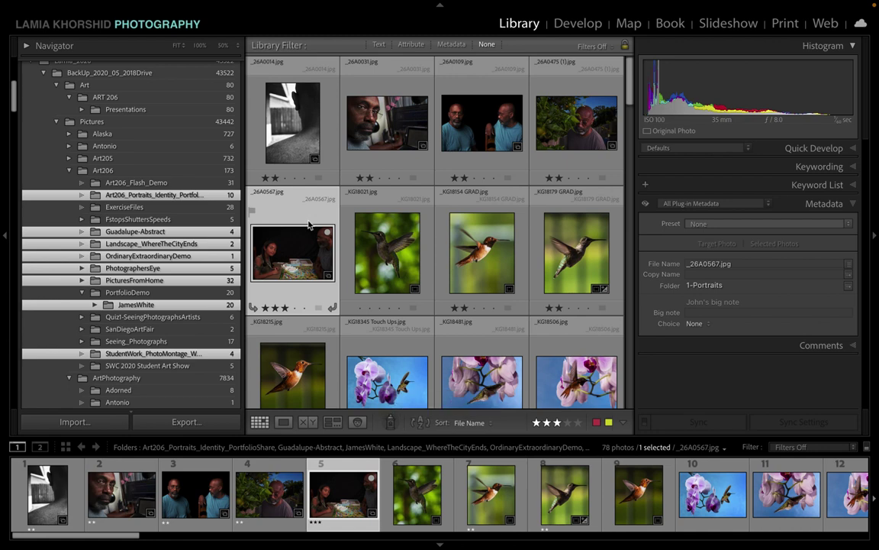
pyautogui.scroll(-5, 341, 237)
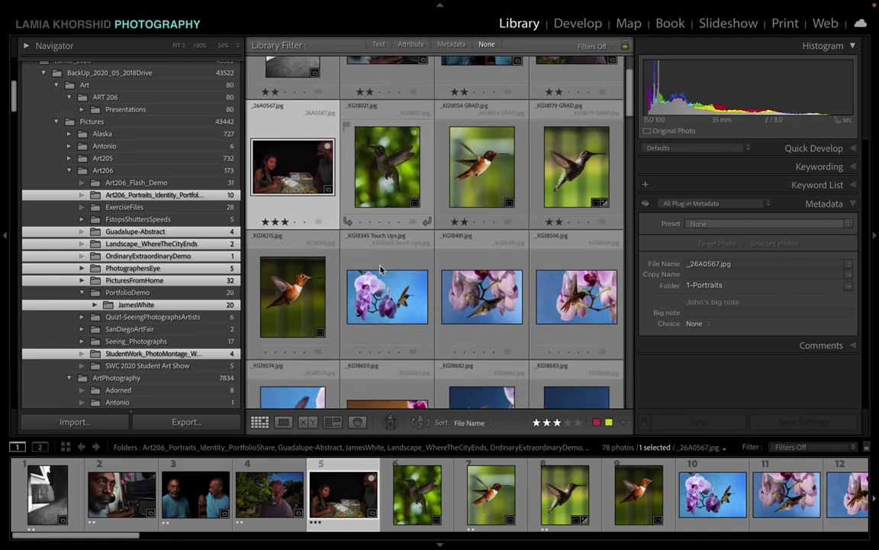
pyautogui.scroll(-3, 380, 269)
pyautogui.click(473, 162)
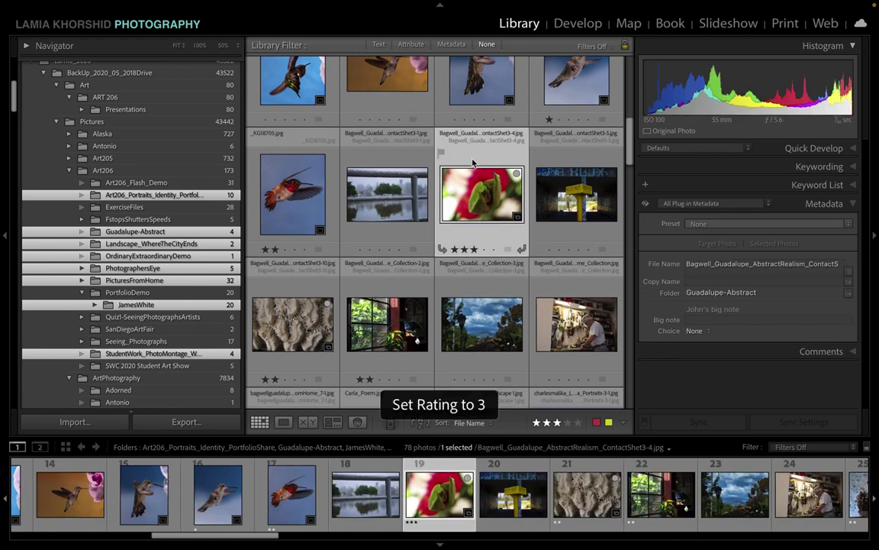
pyautogui.scroll(-2, 262, 222)
pyautogui.click(279, 246)
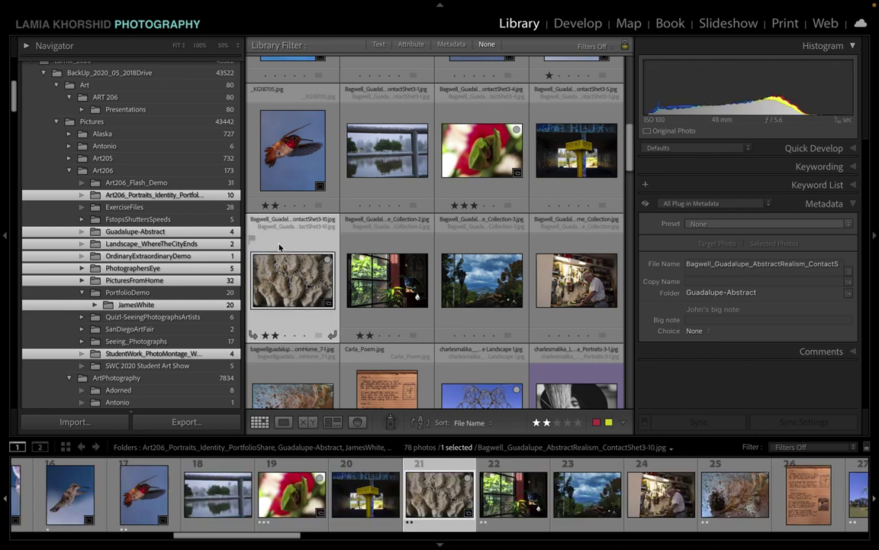
pyautogui.press('3')
# Step: Raise the seed-pod, tree landscape and FoilTriptych-24w photos to 3 stars
pyautogui.scroll(-3, 306, 346)
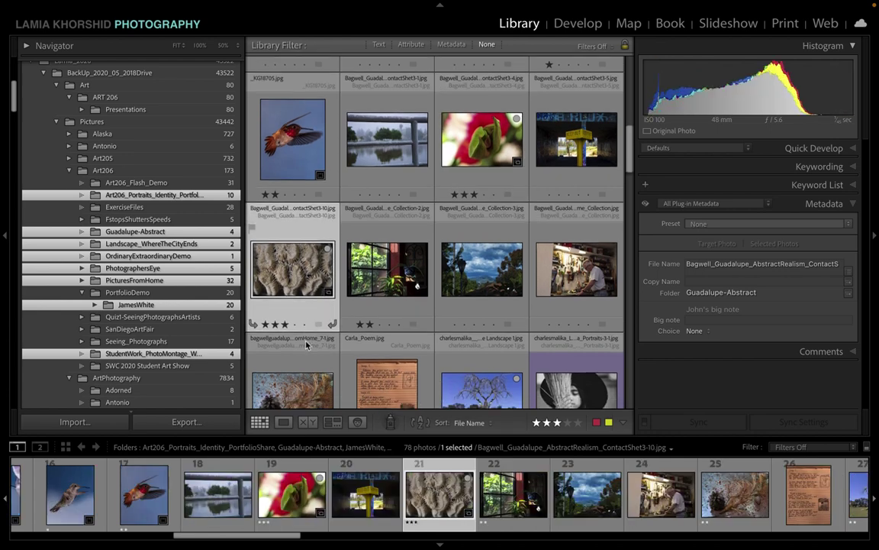
pyautogui.scroll(-4, 306, 346)
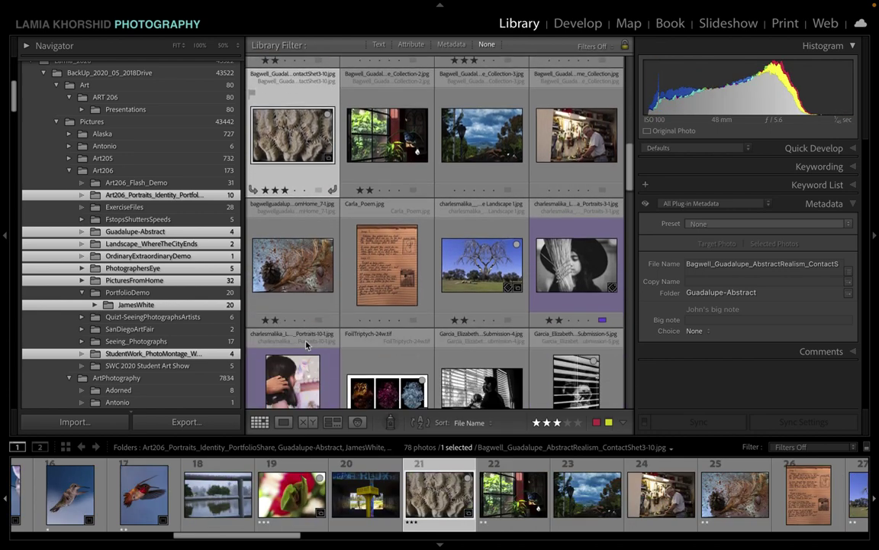
pyautogui.click(307, 292)
pyautogui.press('3')
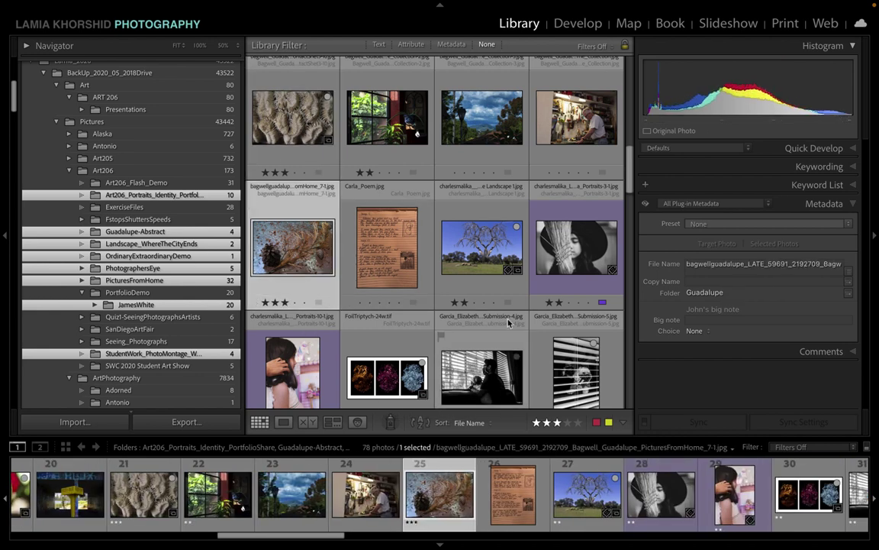
pyautogui.click(480, 293)
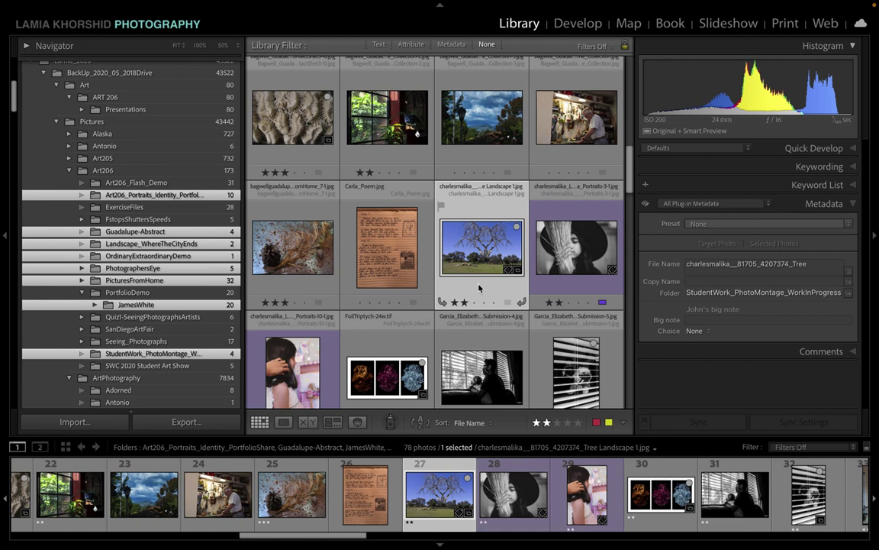
pyautogui.press('3')
pyautogui.scroll(-1, 479, 288)
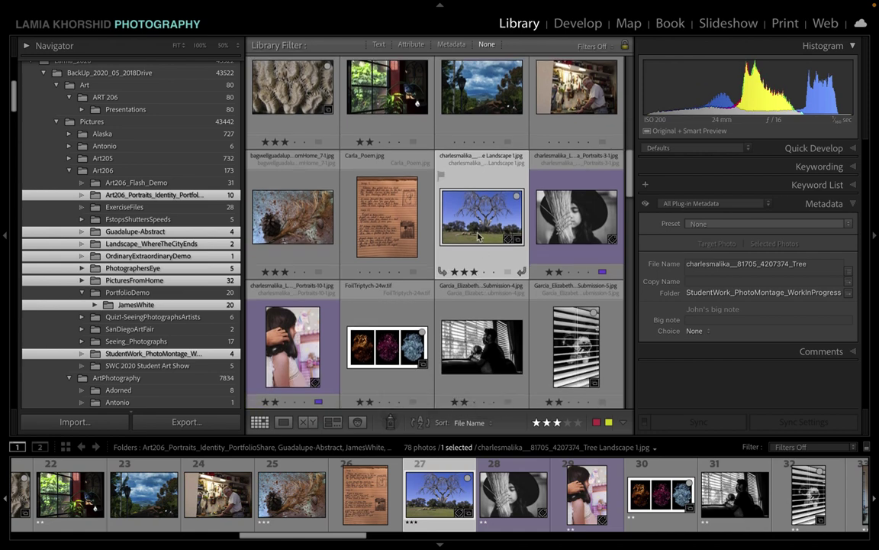
pyautogui.scroll(-1, 478, 238)
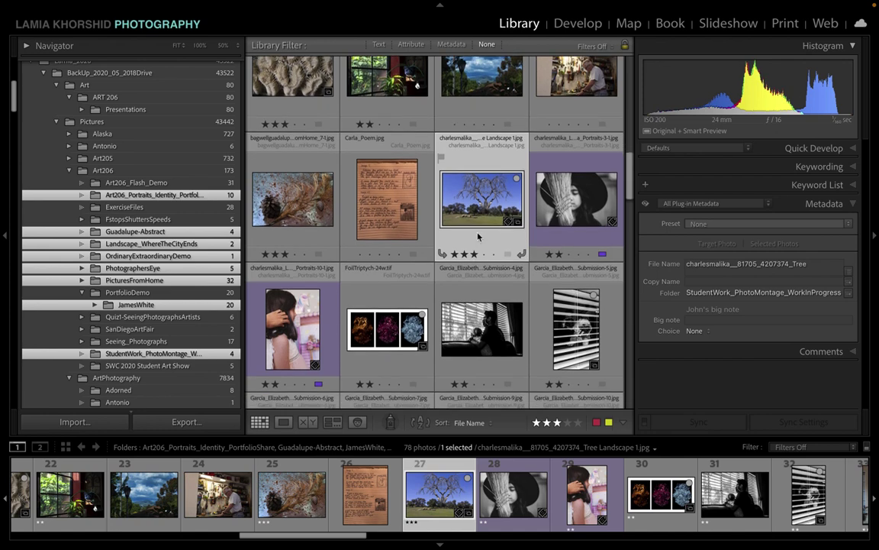
pyautogui.scroll(-1, 560, 242)
pyautogui.scroll(-2, 560, 241)
pyautogui.click(418, 198)
pyautogui.press('3')
# Step: Rate Submission-4, Submission-10 and Submission-6 at 3 stars, then select Submission-9
pyautogui.scroll(-1, 443, 273)
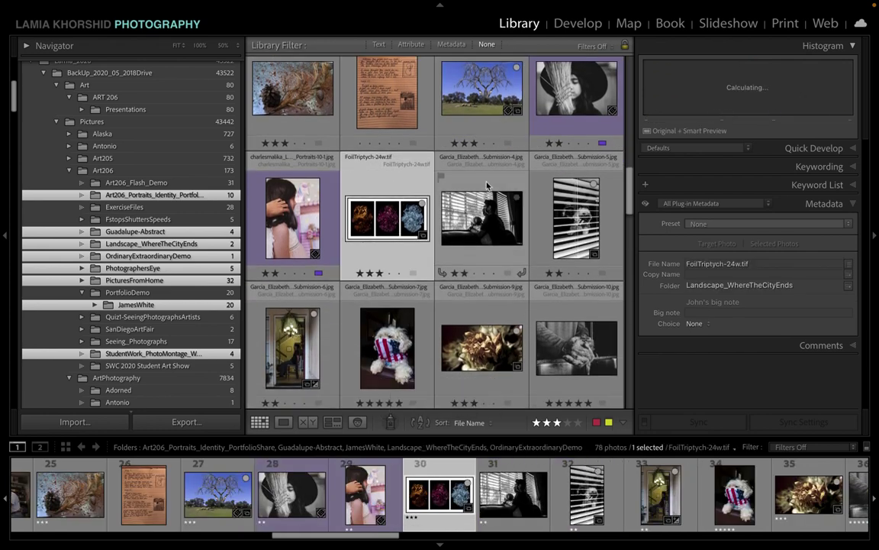
pyautogui.click(487, 185)
pyautogui.press('3')
pyautogui.click(554, 174)
pyautogui.press('3')
pyautogui.scroll(-3, 319, 295)
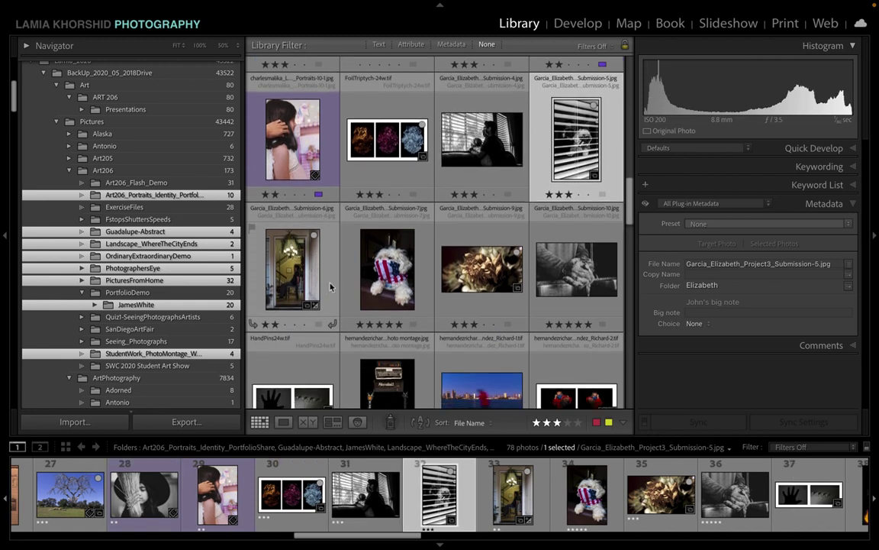
pyautogui.click(331, 287)
pyautogui.press('3')
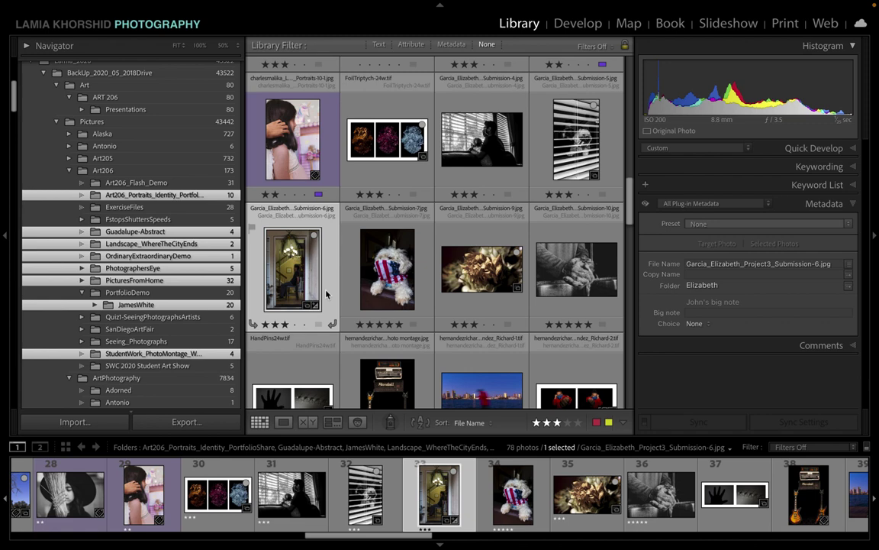
pyautogui.click(483, 309)
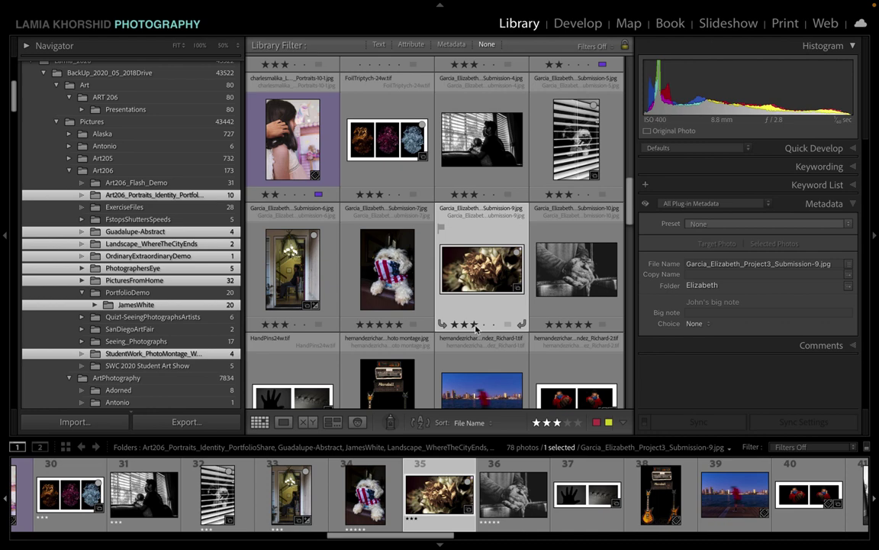
# Step: Rate ByMySadnessBlurred_3, PicturesFromHome_4, _5, _8 and Fright_1 three stars
pyautogui.scroll(-1, 485, 317)
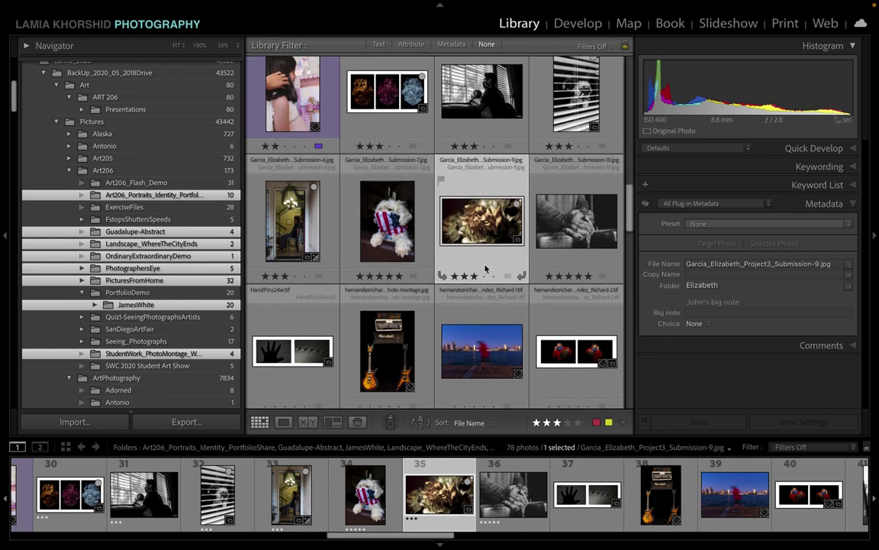
pyautogui.scroll(-1, 486, 267)
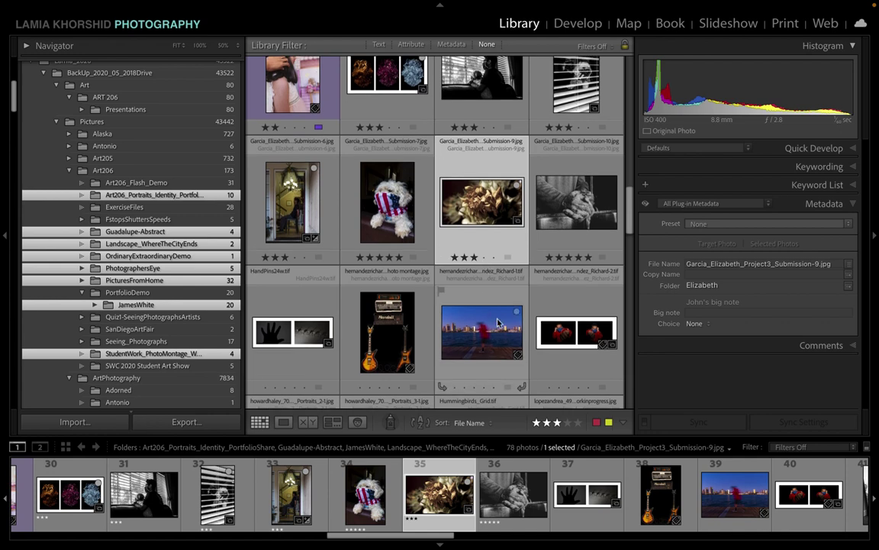
pyautogui.scroll(-1, 492, 305)
pyautogui.scroll(-4, 497, 322)
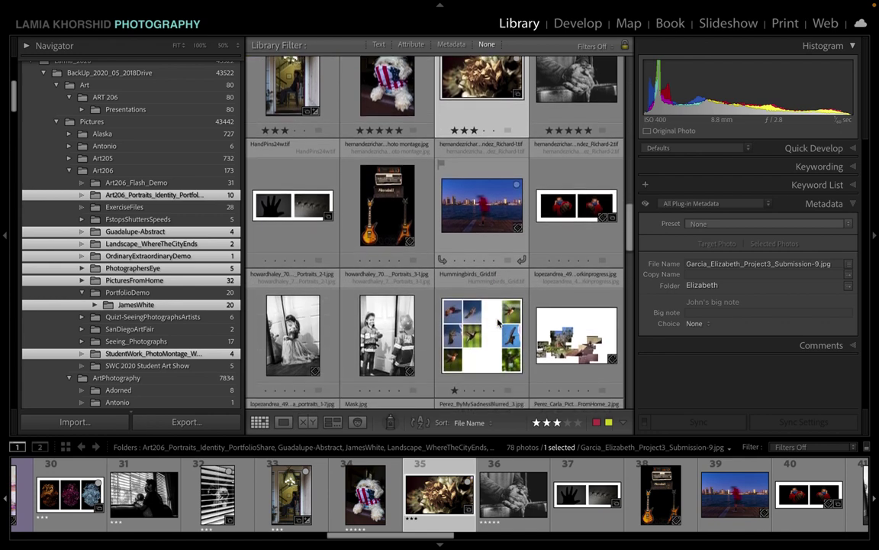
pyautogui.scroll(-6, 498, 323)
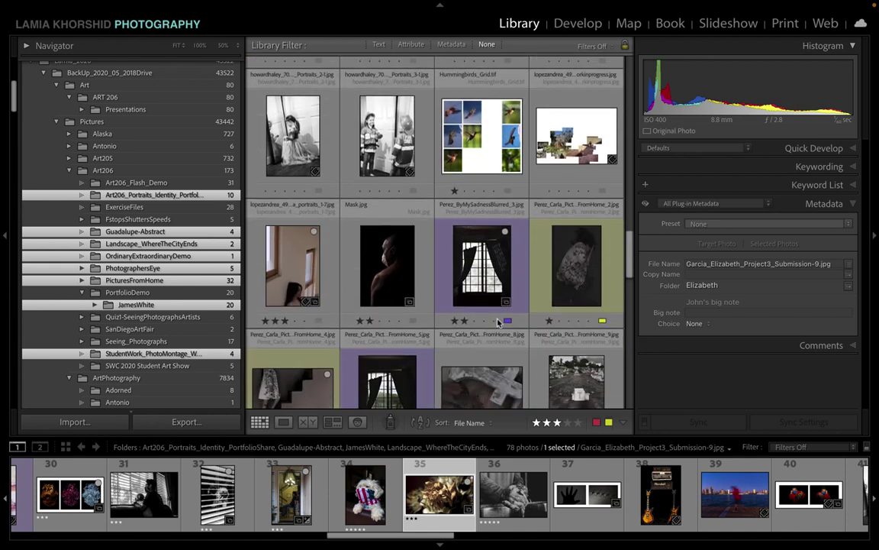
pyautogui.click(296, 219)
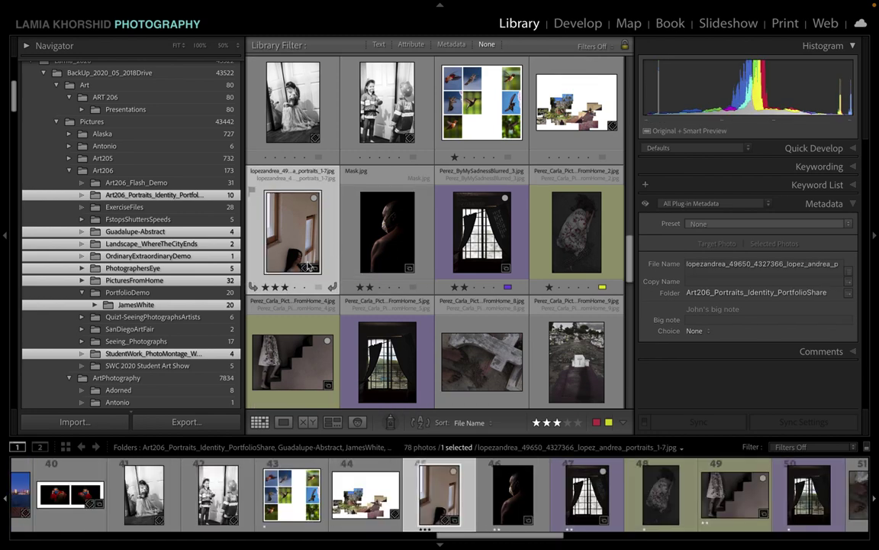
pyautogui.click(468, 224)
pyautogui.press('3')
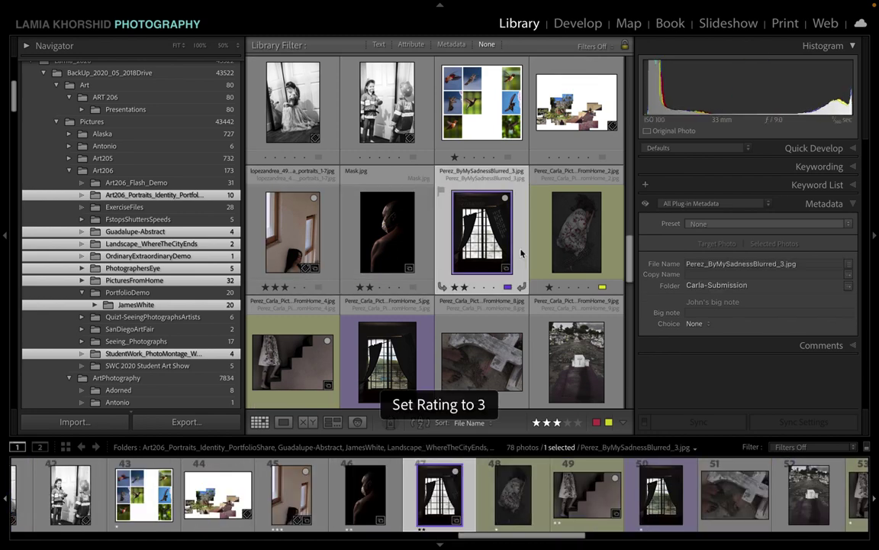
pyautogui.scroll(-3, 417, 217)
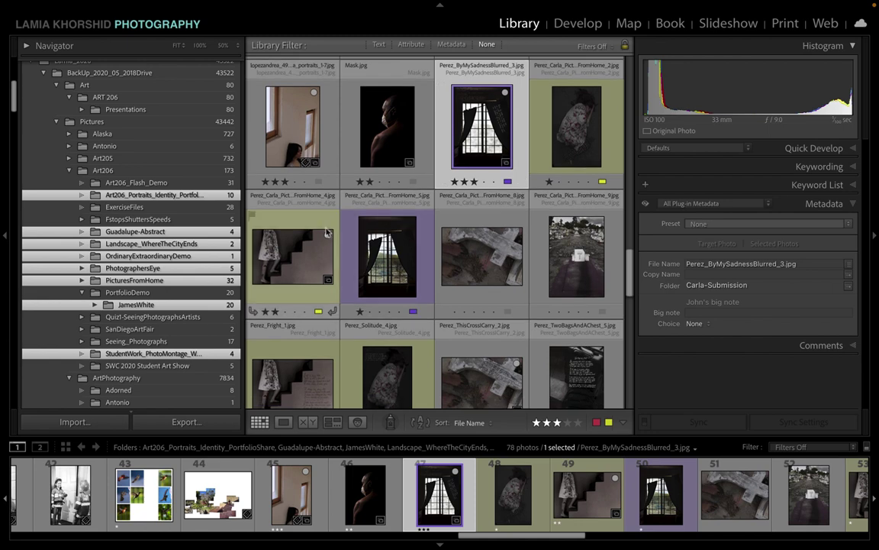
pyautogui.click(325, 223)
pyautogui.press('3')
pyautogui.scroll(-1, 420, 252)
pyautogui.click(420, 252)
pyautogui.press('3')
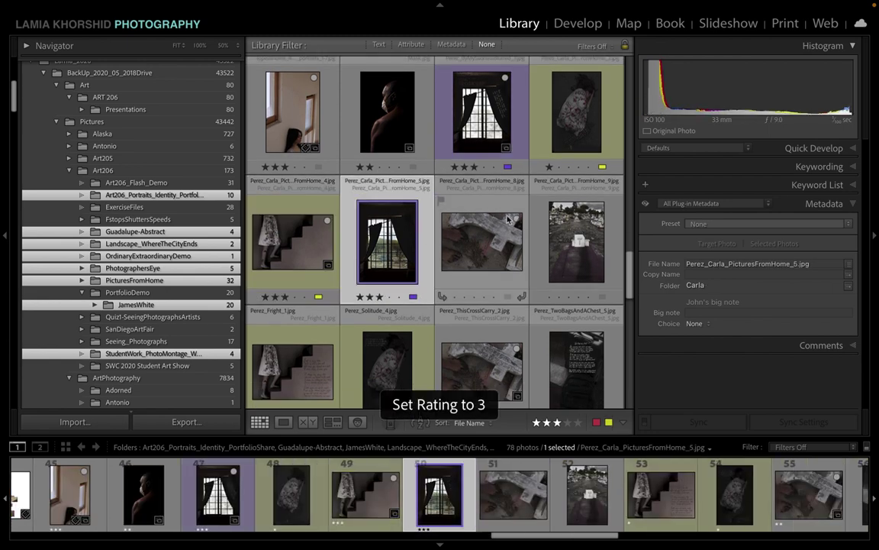
pyautogui.click(513, 215)
pyautogui.press('3')
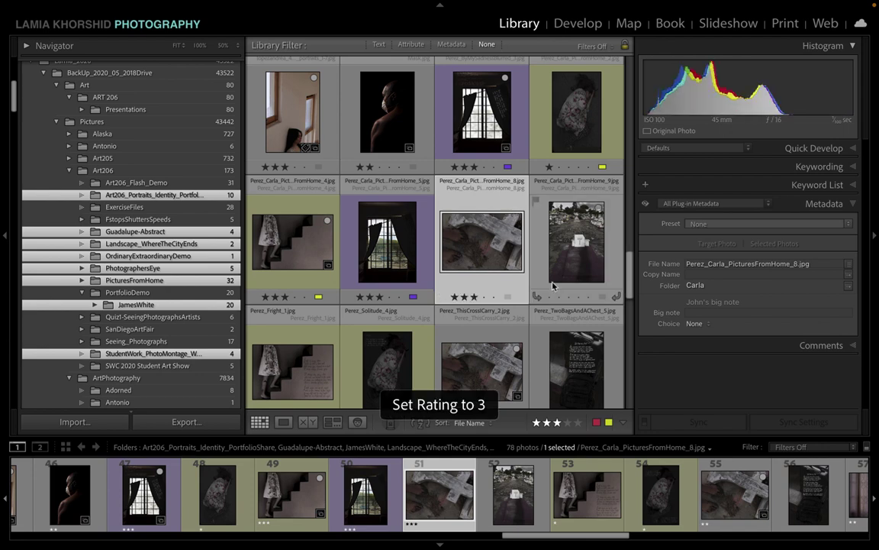
pyautogui.scroll(-1, 554, 286)
pyautogui.click(322, 272)
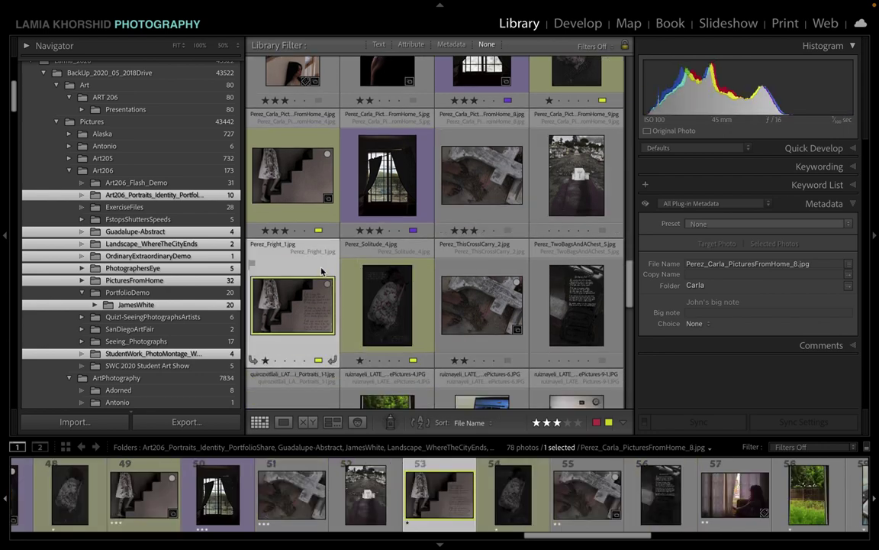
pyautogui.press('3')
# Step: Give the guitar, dancer and girl-with-orange portraits three stars
pyautogui.scroll(-2, 344, 321)
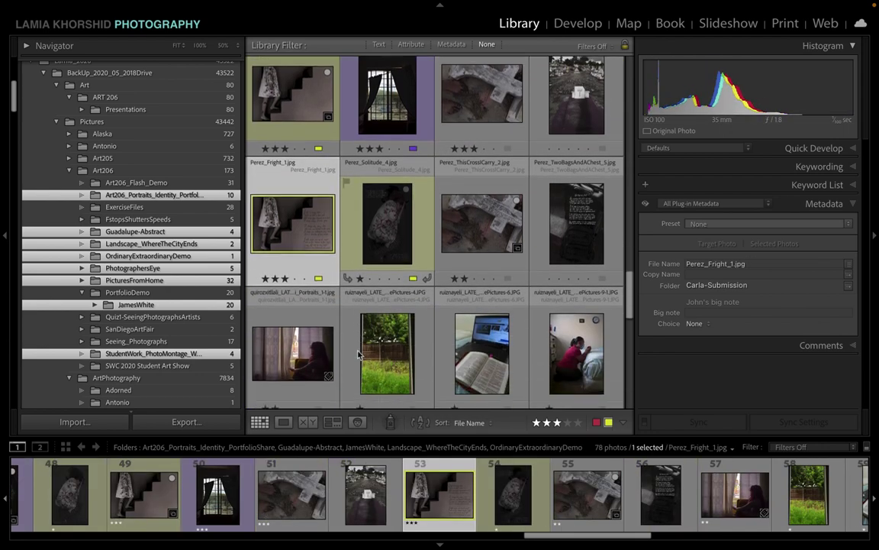
pyautogui.scroll(-3, 358, 353)
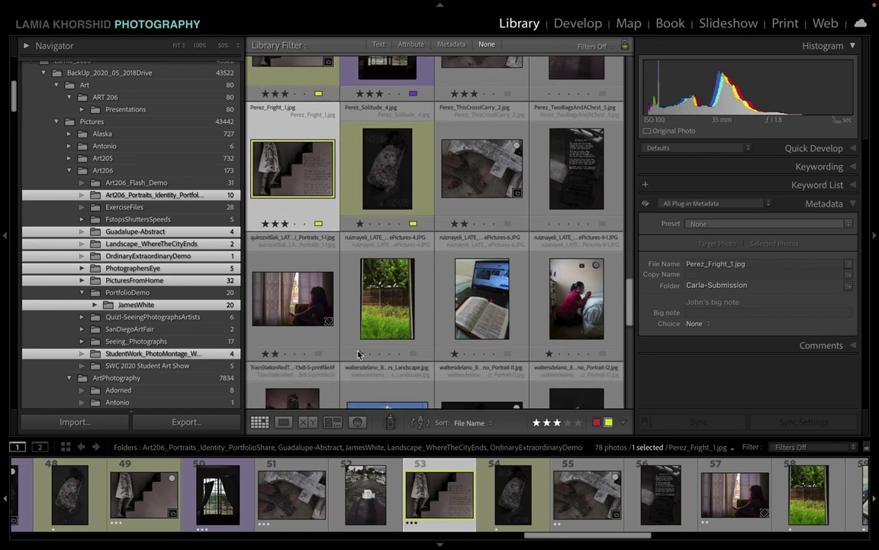
pyautogui.scroll(-4, 358, 353)
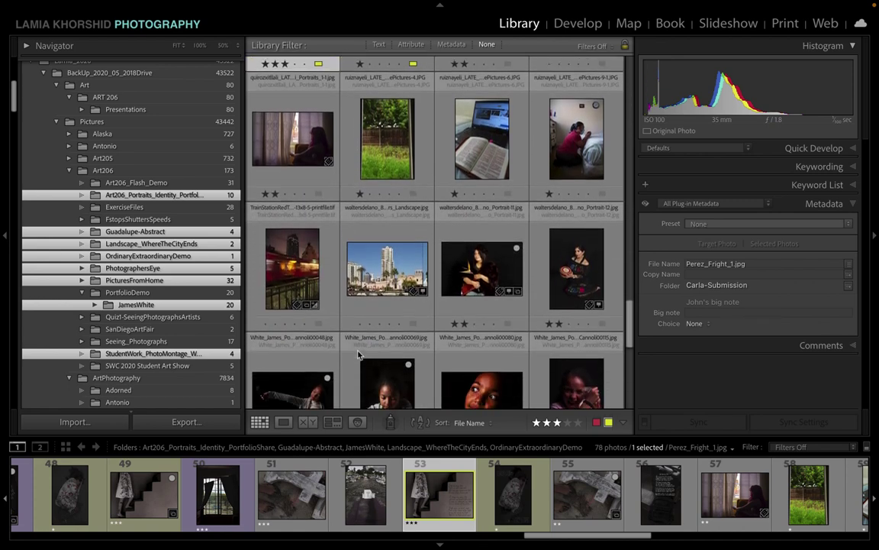
pyautogui.click(491, 175)
pyautogui.press('3')
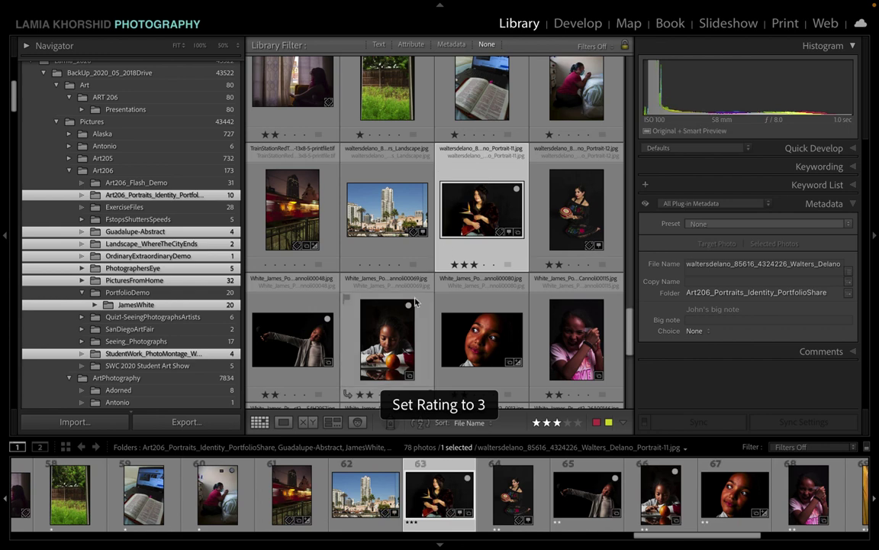
pyautogui.scroll(-2, 415, 303)
pyautogui.scroll(-1, 415, 303)
pyautogui.click(292, 245)
pyautogui.press('3')
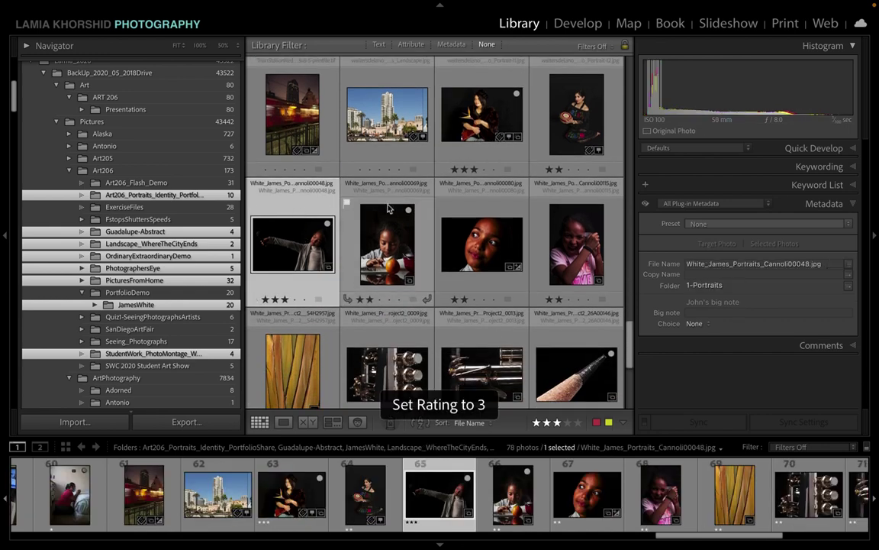
pyautogui.click(425, 223)
pyautogui.press('3')
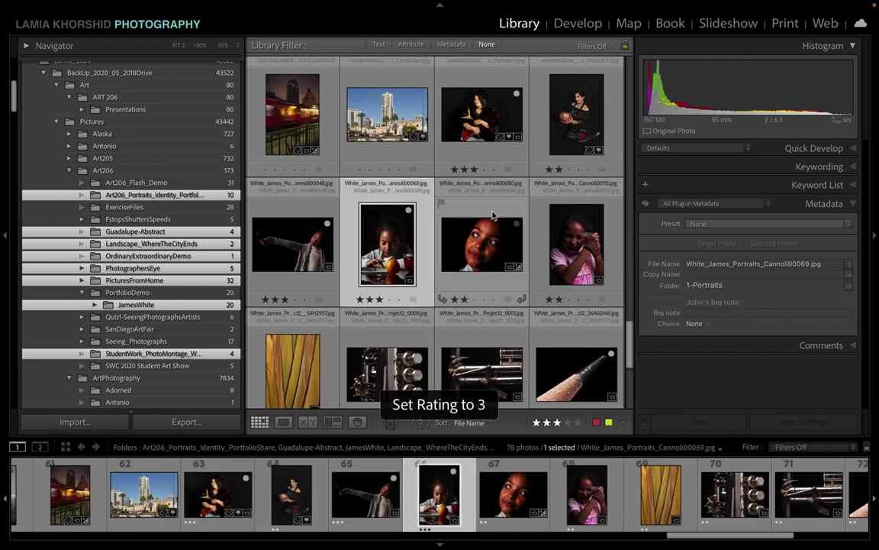
pyautogui.click(496, 216)
pyautogui.scroll(-1, 440, 299)
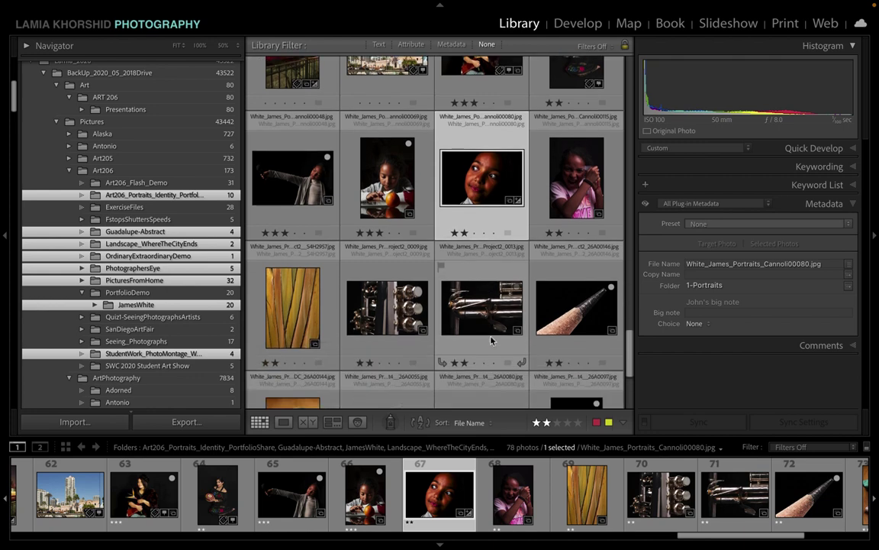
pyautogui.scroll(-1, 442, 290)
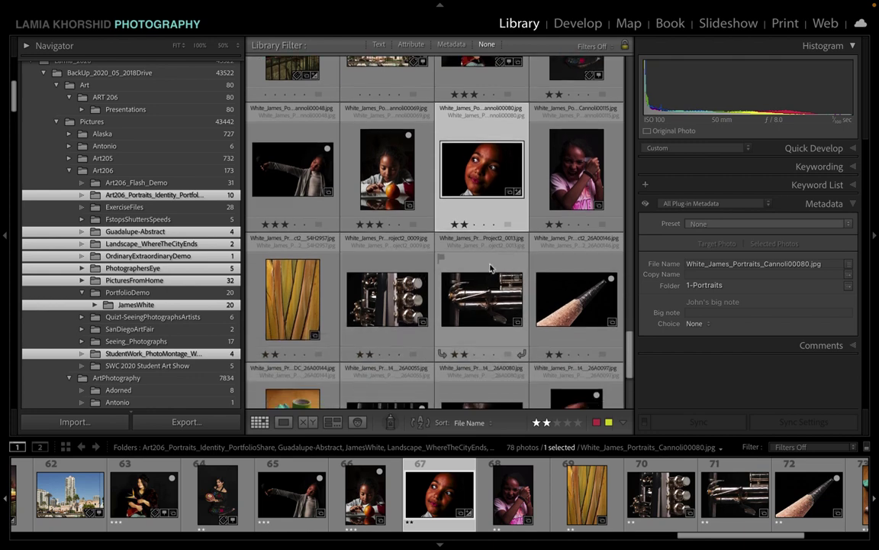
# Step: Rate the trumpet close-up, pencil, dark stripes and trumpet-on-black photos three stars
pyautogui.click(491, 268)
pyautogui.press('3')
pyautogui.click(560, 343)
pyautogui.press('3')
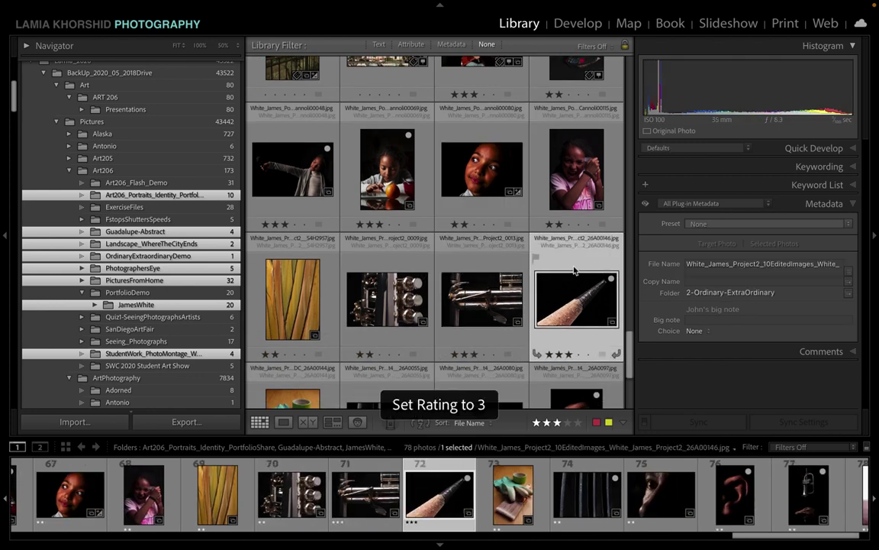
pyautogui.scroll(-2, 560, 343)
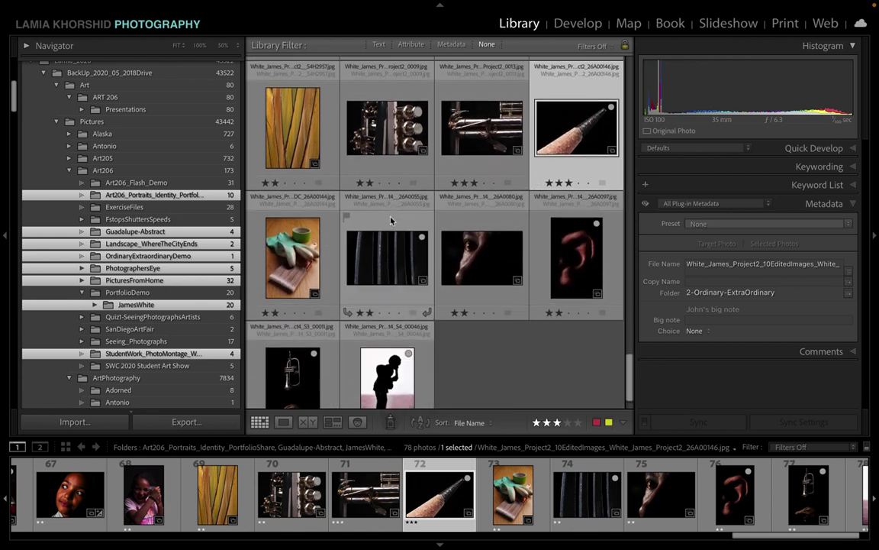
pyautogui.click(391, 221)
pyautogui.press('3')
pyautogui.click(554, 214)
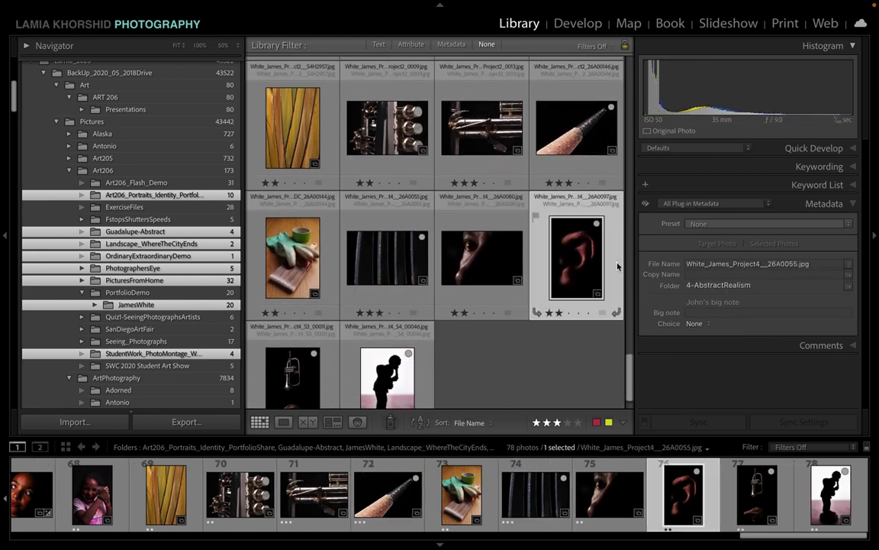
pyautogui.scroll(-1, 458, 367)
pyautogui.click(424, 355)
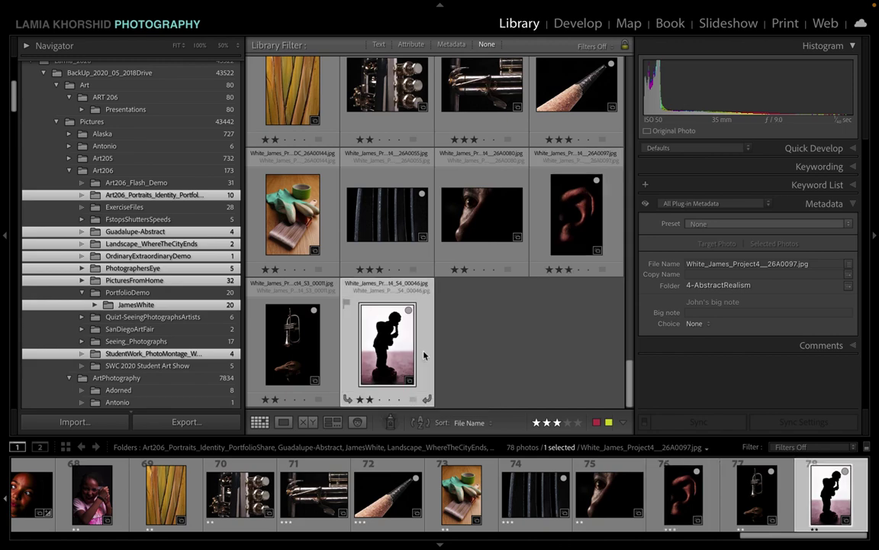
pyautogui.click(297, 313)
pyautogui.press('3')
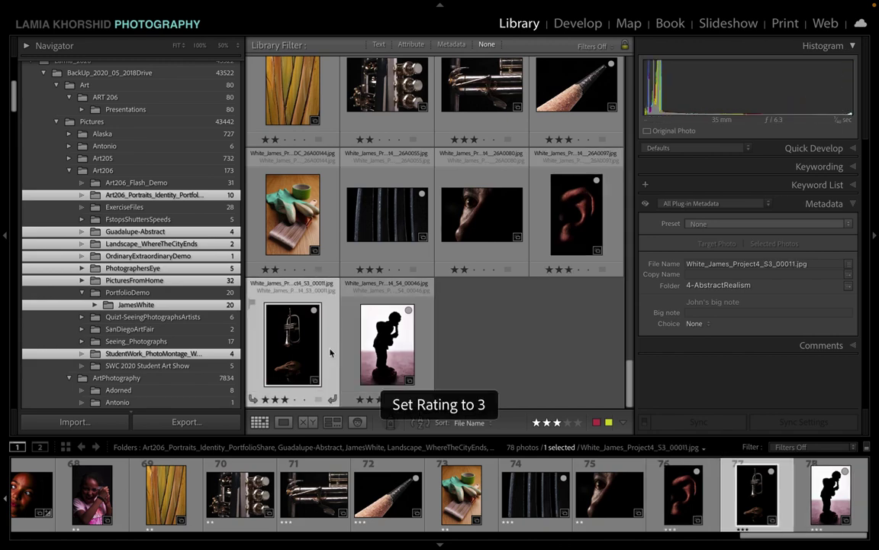
pyautogui.scroll(10, 526, 343)
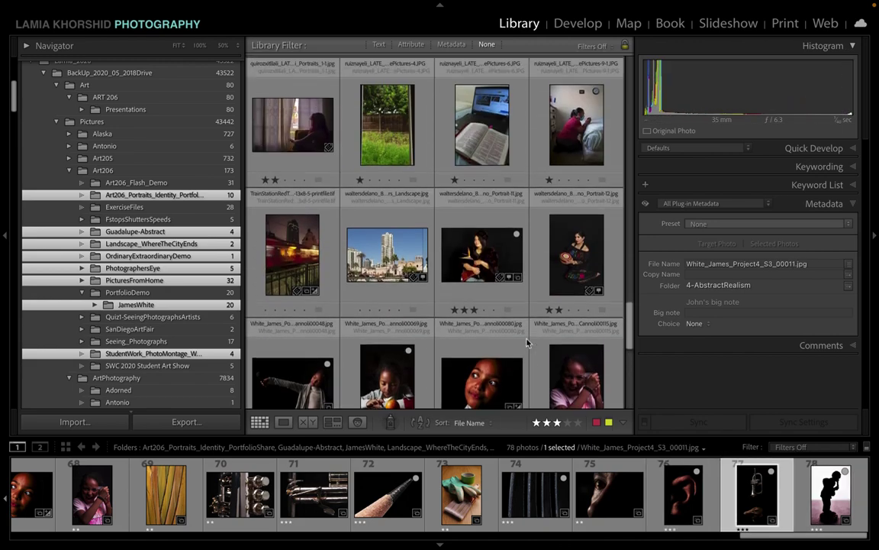
pyautogui.scroll(5, 526, 343)
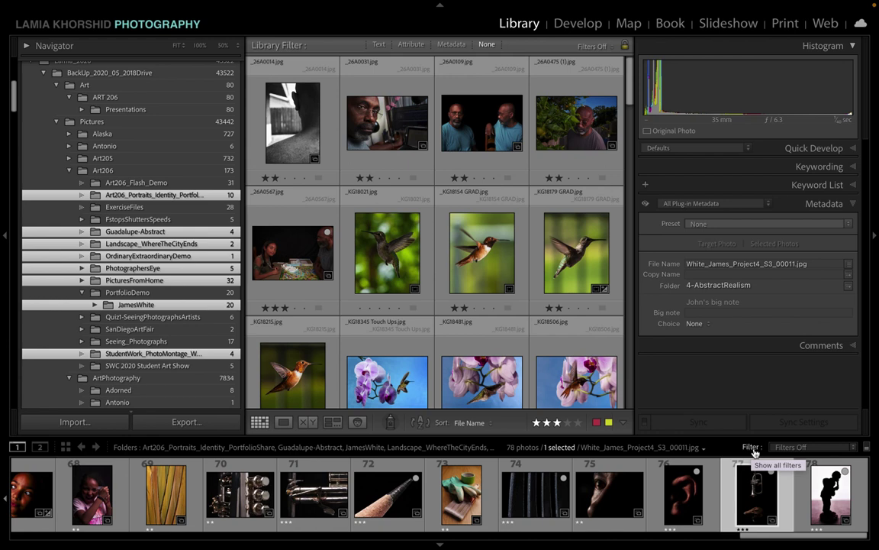
# Step: Filter the filmstrip to Rated photos with three stars or higher, showing 27 of 78
pyautogui.click(854, 449)
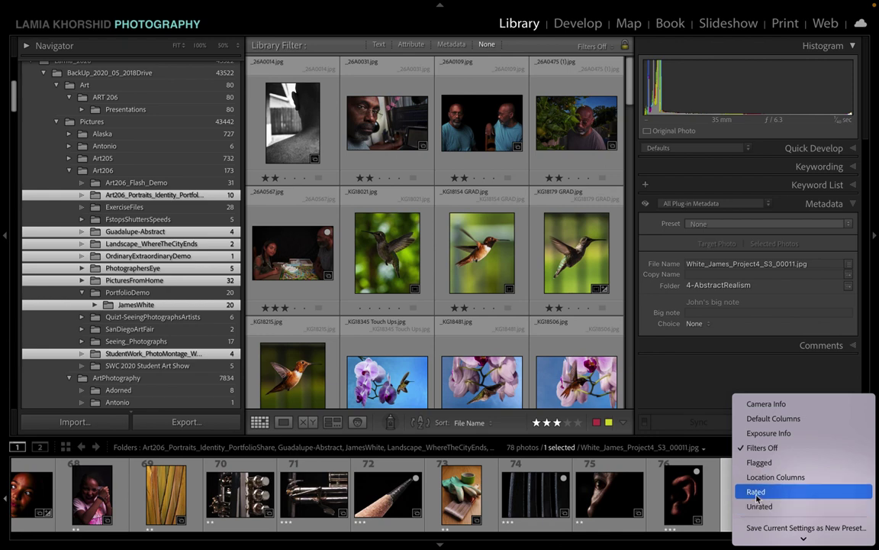
pyautogui.click(756, 493)
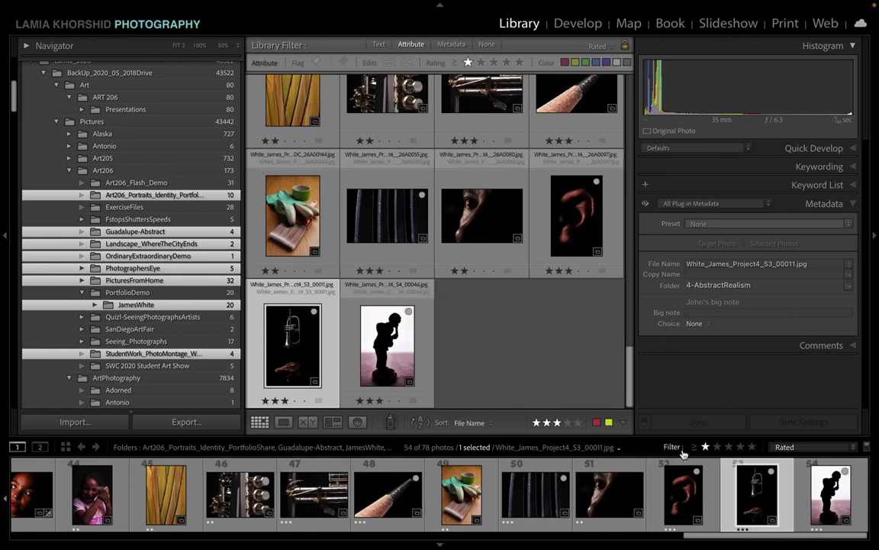
pyautogui.click(728, 448)
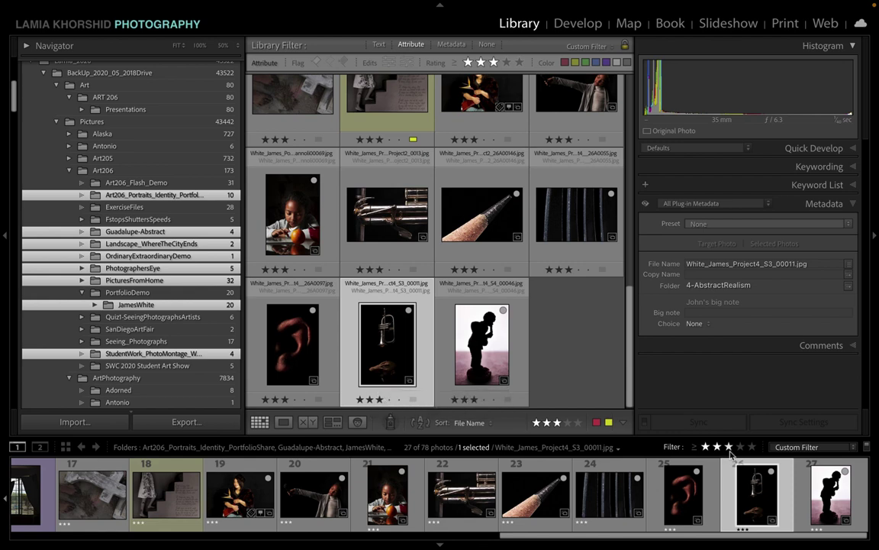
# Step: Change the rating filter to 'Rating is equal to' three stars, leaving 25 of 78
pyautogui.click(700, 452)
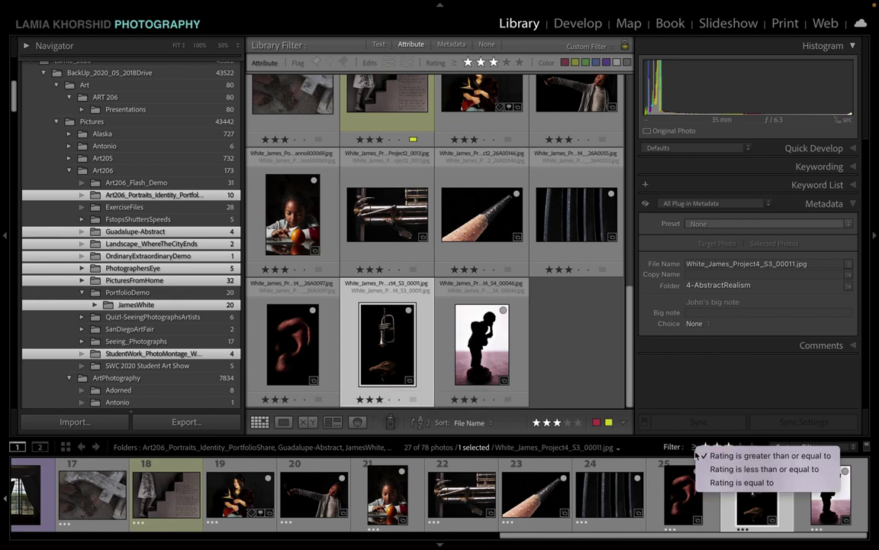
pyautogui.click(701, 455)
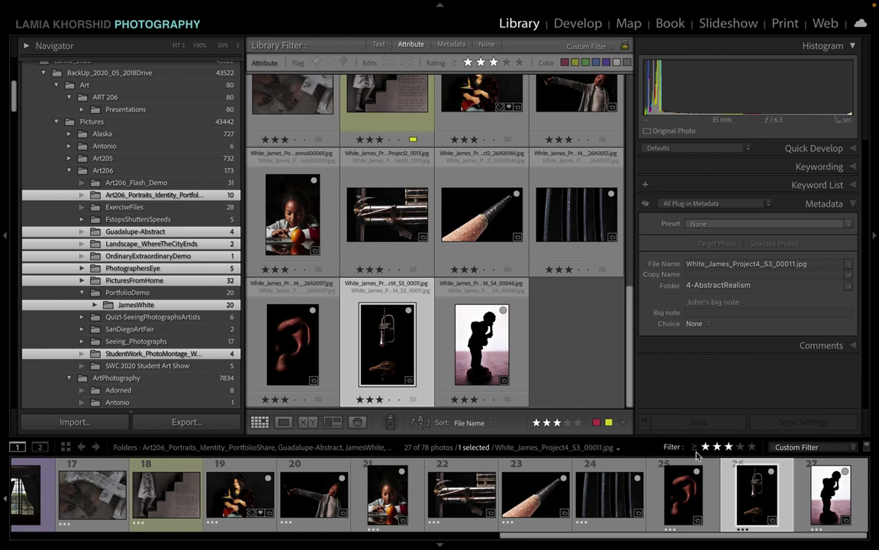
pyautogui.click(696, 453)
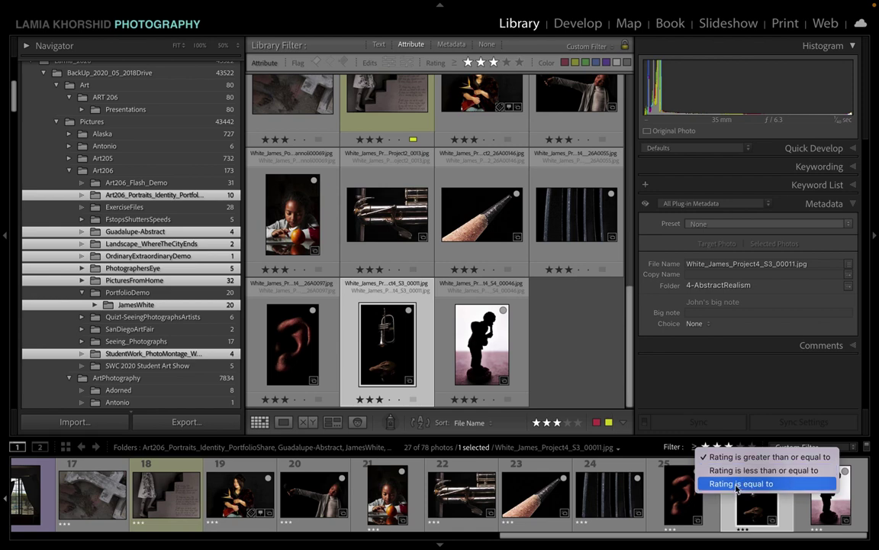
pyautogui.click(736, 484)
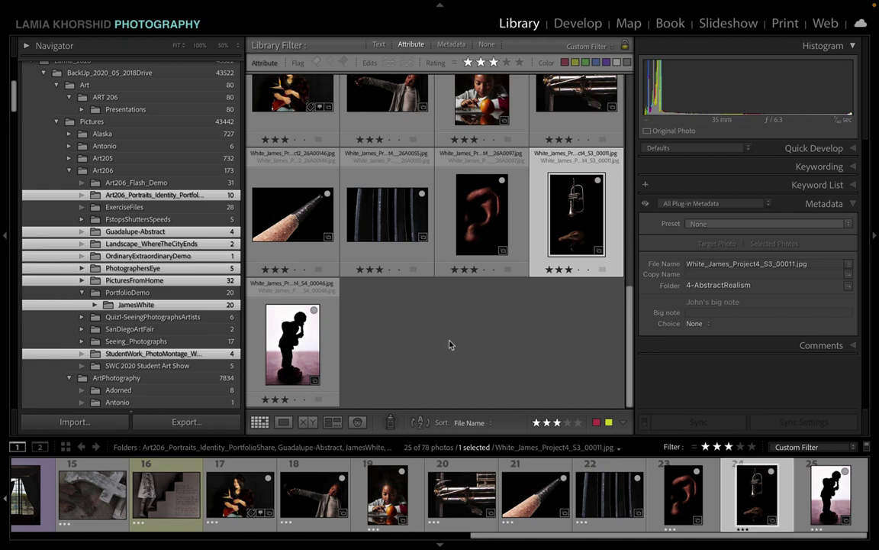
pyautogui.scroll(5, 450, 343)
pyautogui.scroll(-5, 450, 344)
pyautogui.scroll(5, 450, 344)
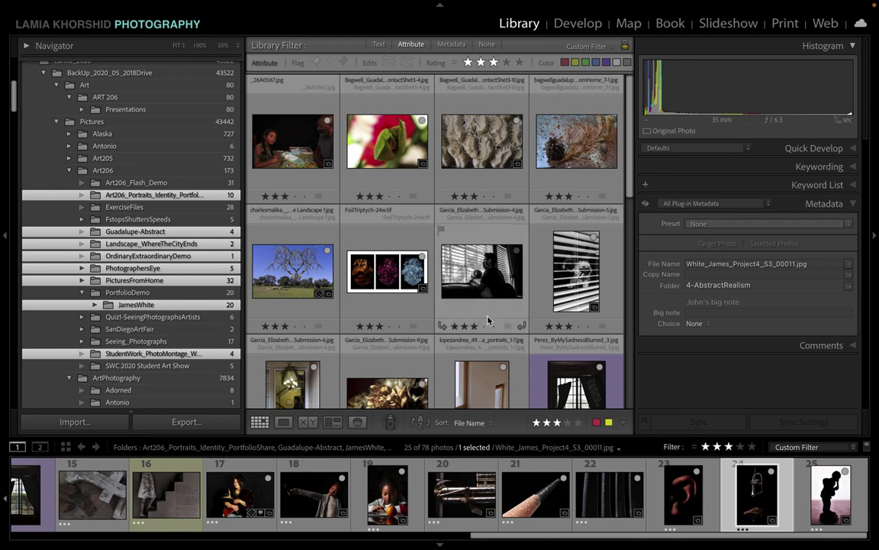
pyautogui.scroll(-6, 442, 296)
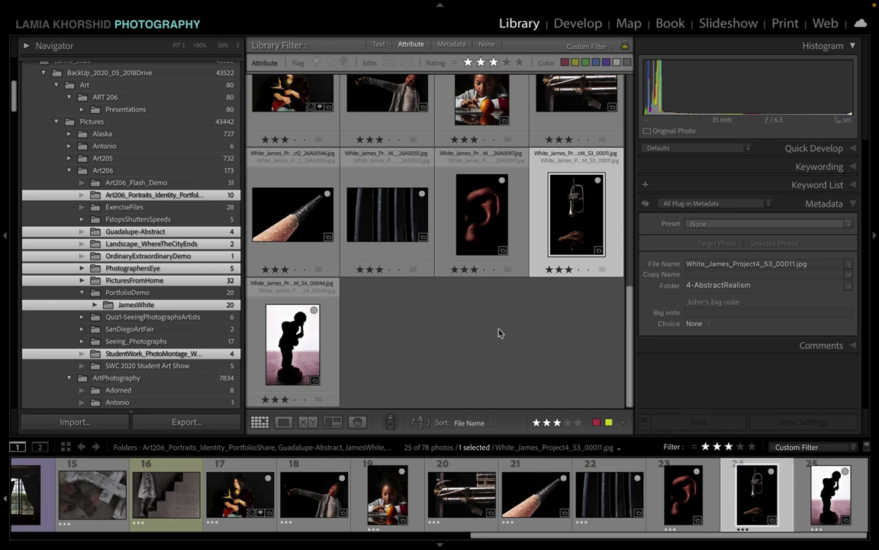
pyautogui.scroll(8, 498, 332)
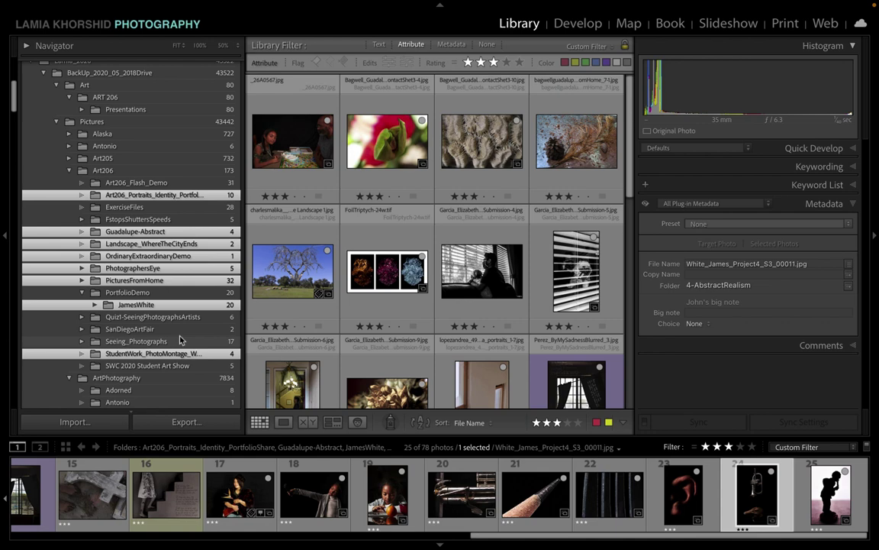
pyautogui.scroll(10, 181, 339)
pyautogui.scroll(-15, 149, 298)
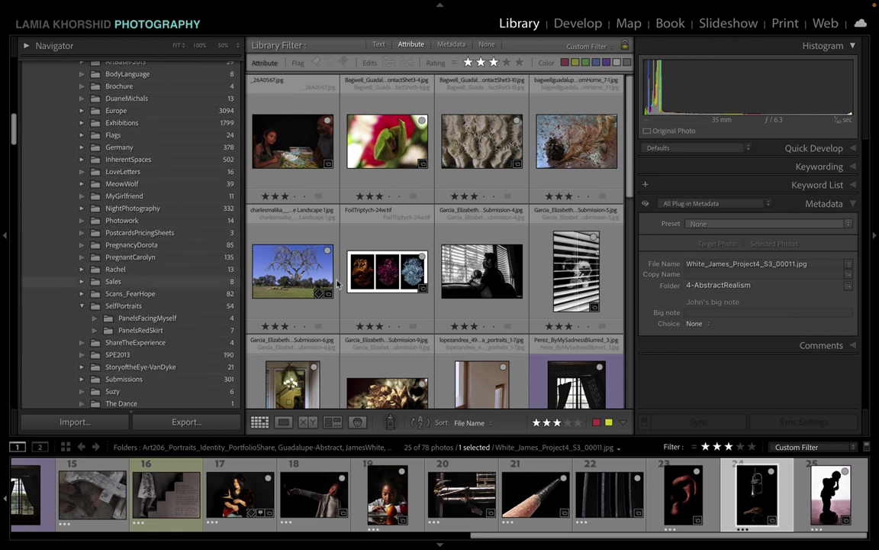
pyautogui.scroll(8, 183, 256)
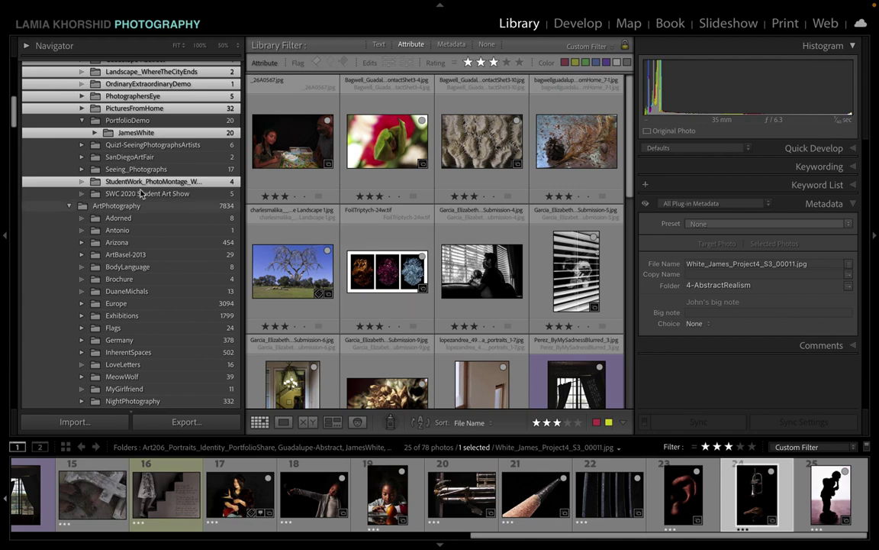
pyautogui.scroll(5, 148, 183)
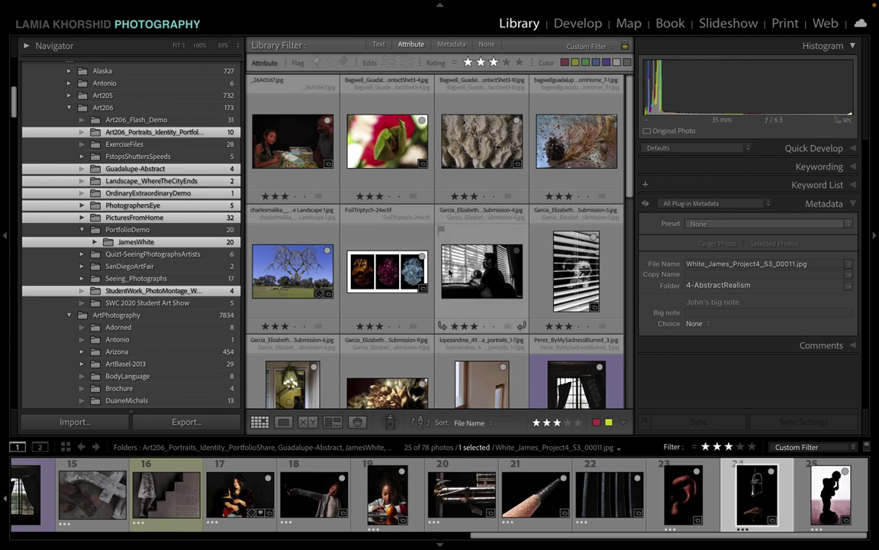
pyautogui.scroll(-10, 449, 271)
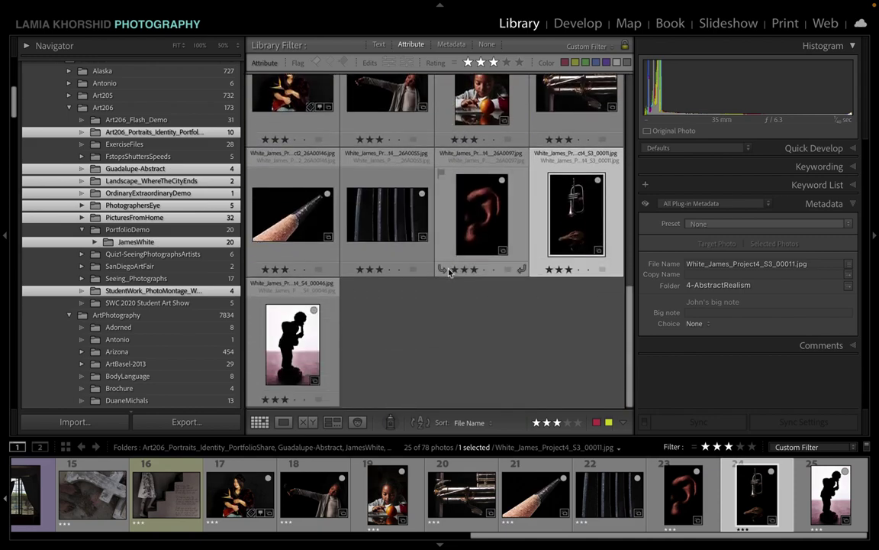
# Step: Select all 25 three-star photos and bring up the Collections panel's + menu
pyautogui.hotkey('ctrl', 'a')
pyautogui.scroll(6, 448, 271)
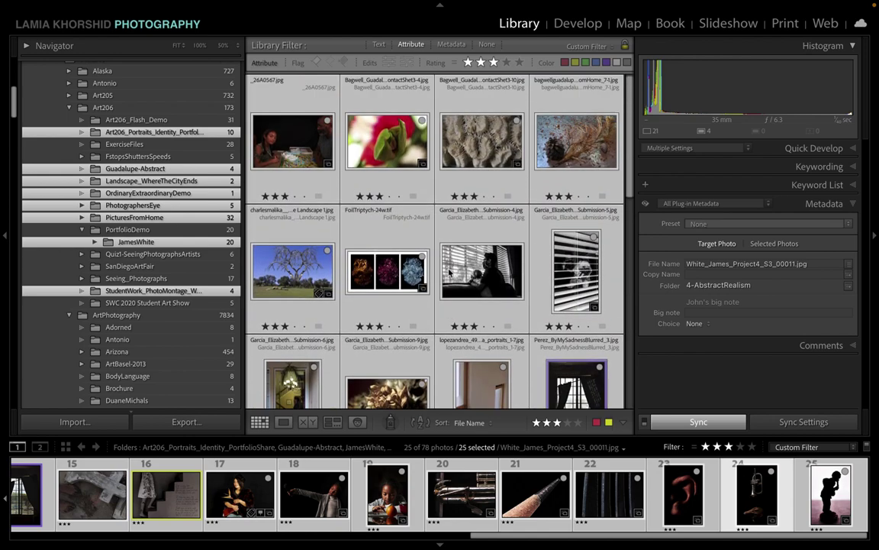
pyautogui.scroll(-5, 199, 305)
pyautogui.scroll(-15, 199, 307)
pyautogui.scroll(-10, 198, 305)
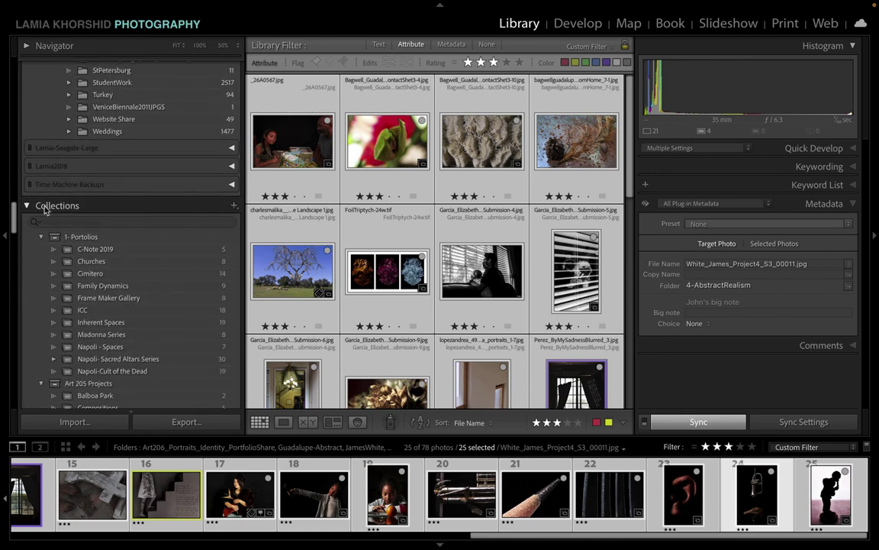
pyautogui.click(234, 209)
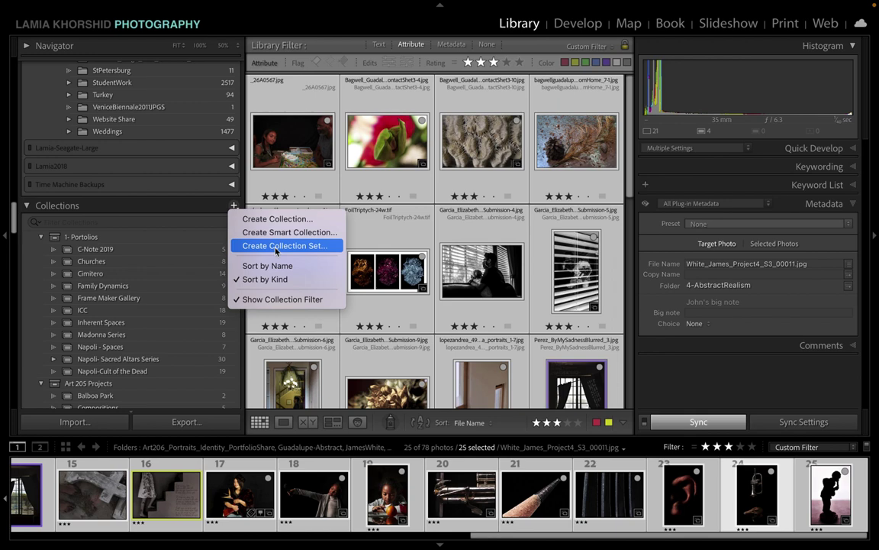
# Step: Create the collection 'Art197 Portfolio Demo' with the selected photos, set as target collection
pyautogui.click(273, 220)
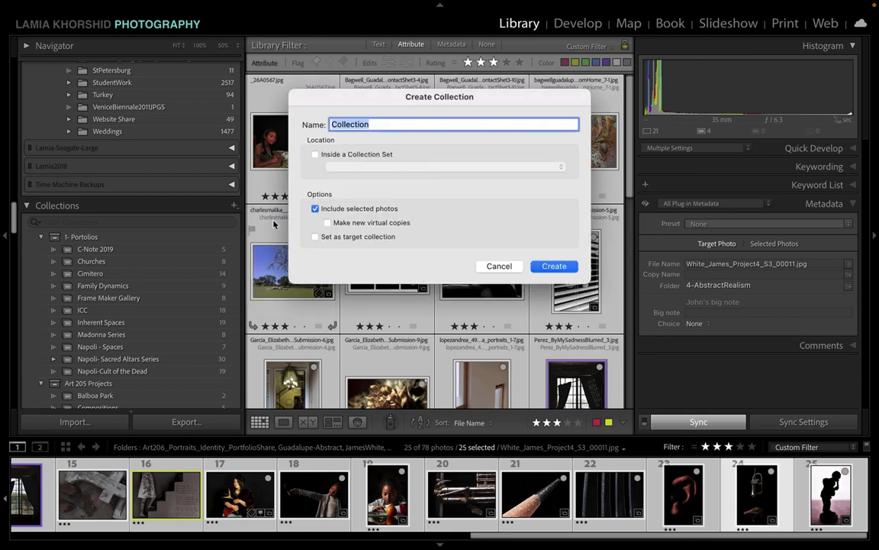
pyautogui.write('A')
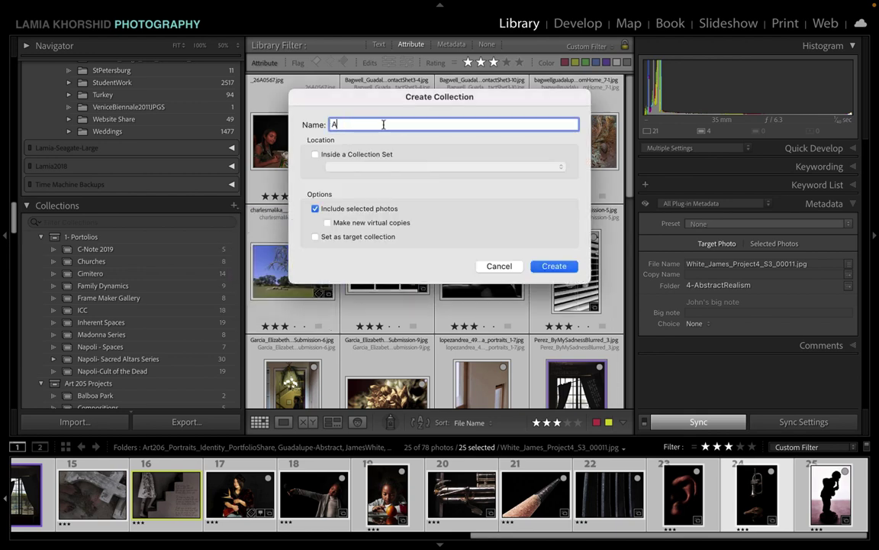
pyautogui.write('rt197 Portfolio')
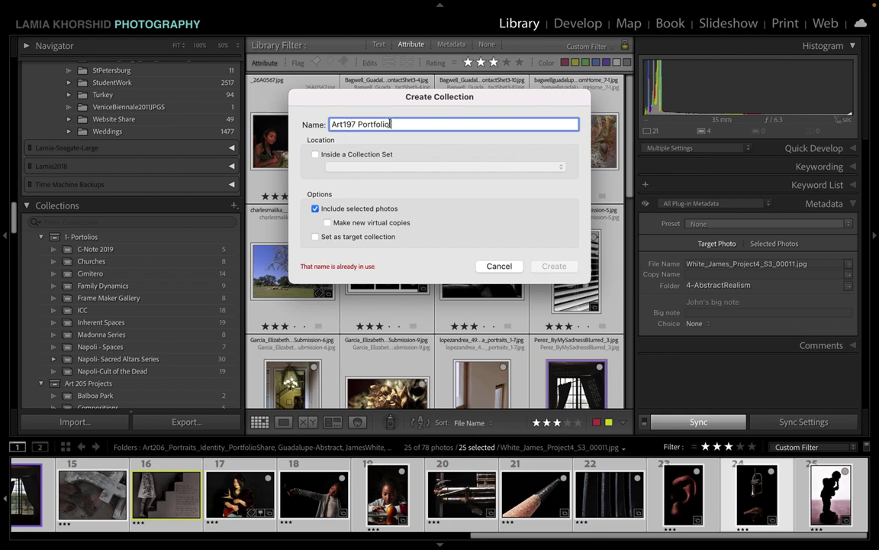
pyautogui.write(' Demo')
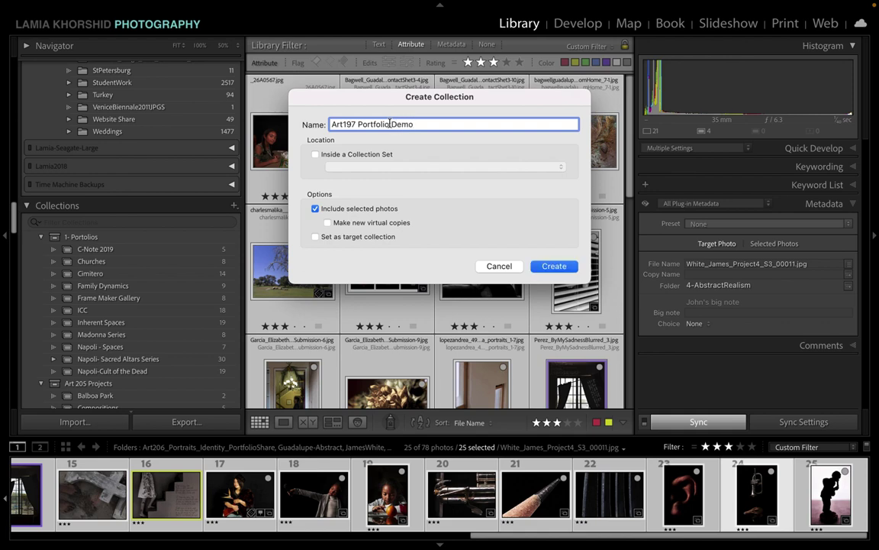
pyautogui.click(313, 215)
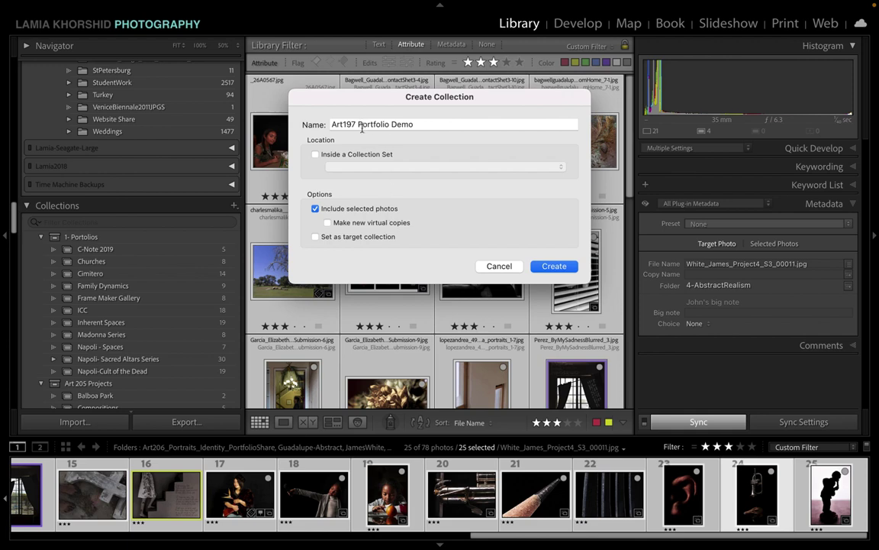
pyautogui.click(316, 238)
pyautogui.click(555, 266)
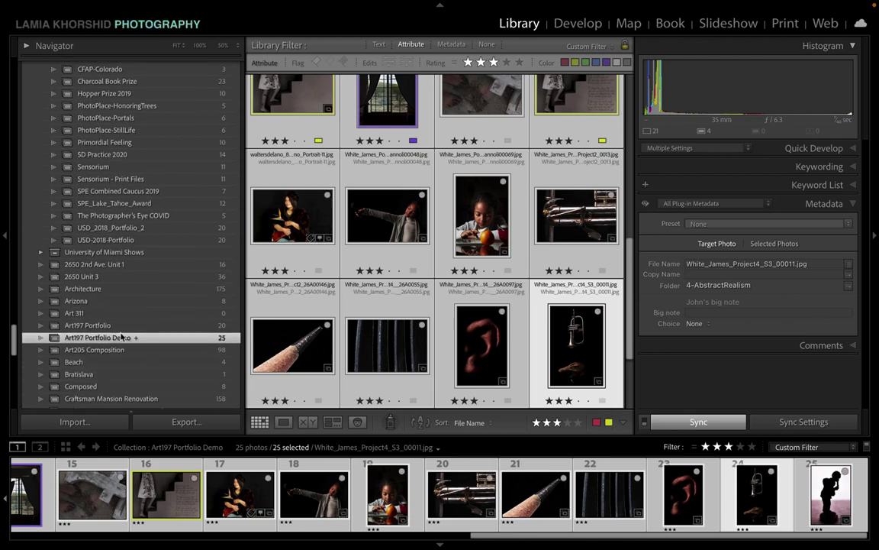
# Step: Drag Garcia Submission-4 to start row two and the red-flower photo after the texture image
pyautogui.scroll(3, 113, 345)
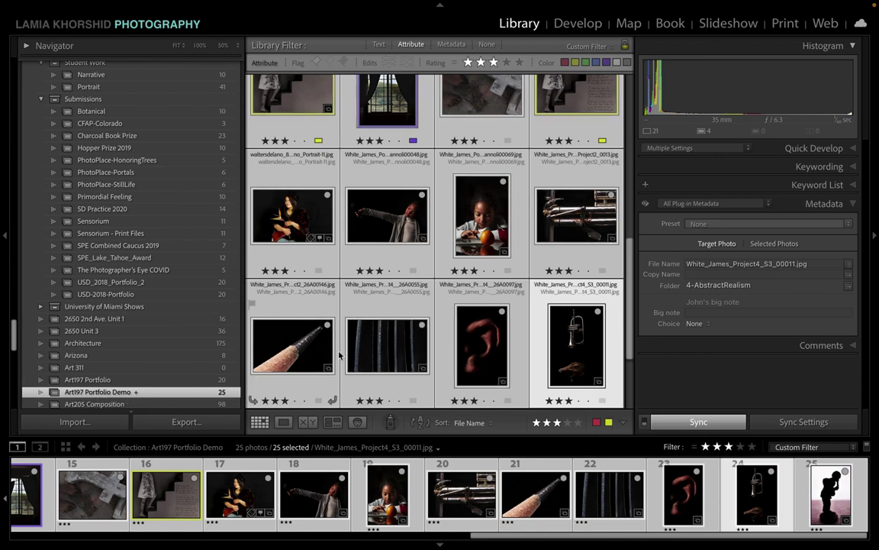
pyautogui.scroll(5, 319, 170)
pyautogui.click(287, 159)
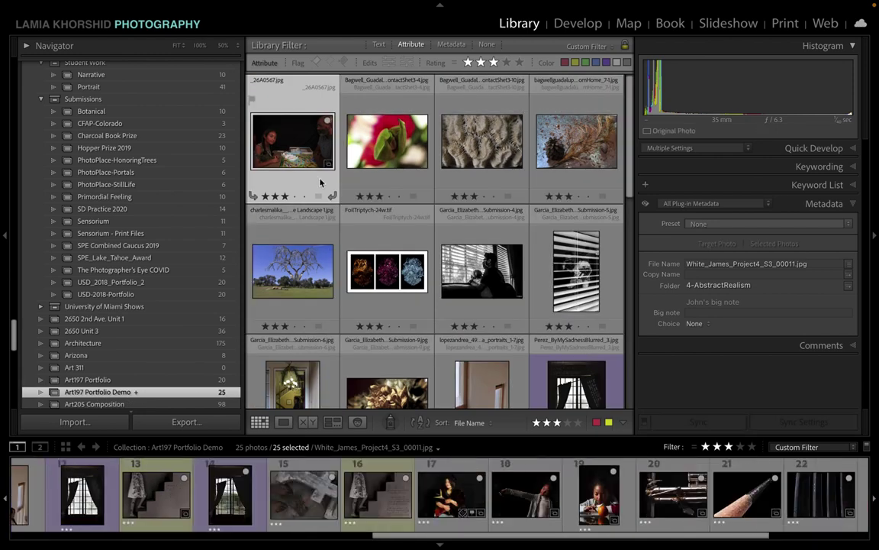
pyautogui.click(351, 164)
pyautogui.click(489, 267)
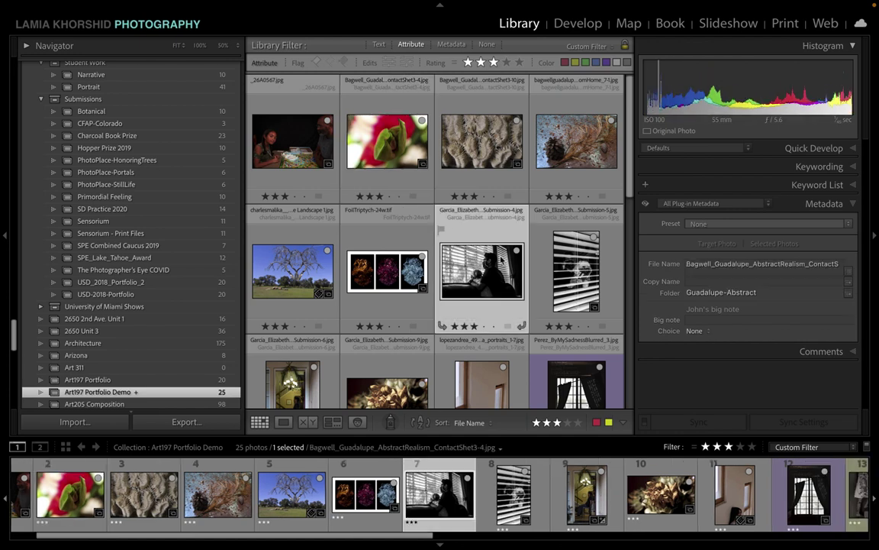
pyautogui.moveTo(484, 270); pyautogui.dragTo(339, 265)
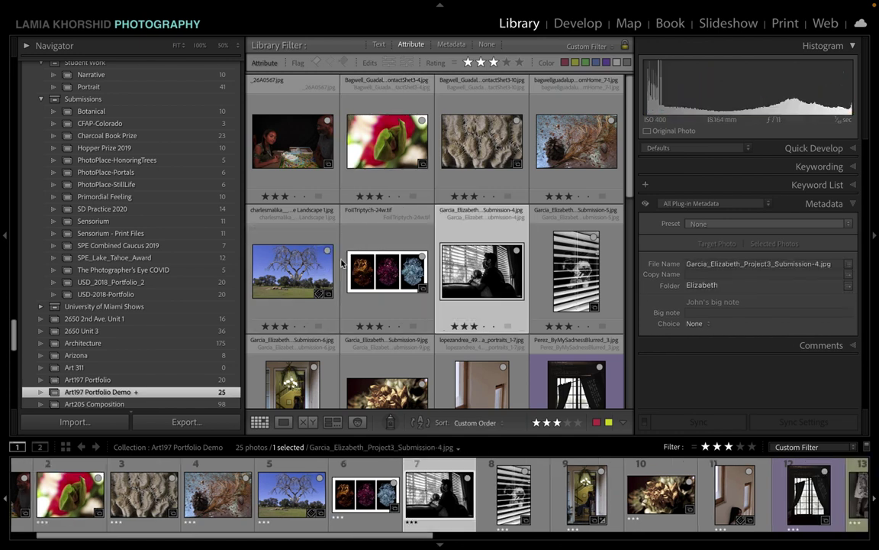
pyautogui.moveTo(418, 214); pyautogui.dragTo(428, 221)
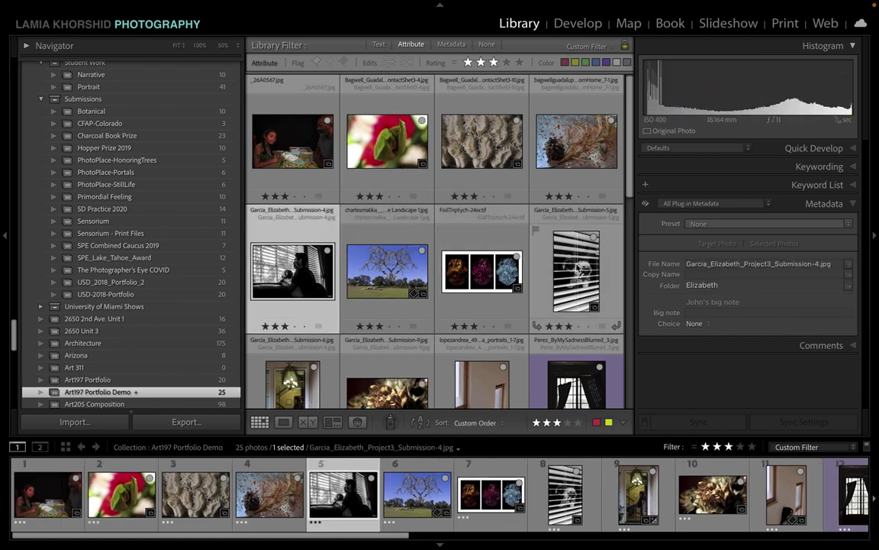
pyautogui.moveTo(433, 145); pyautogui.dragTo(607, 145)
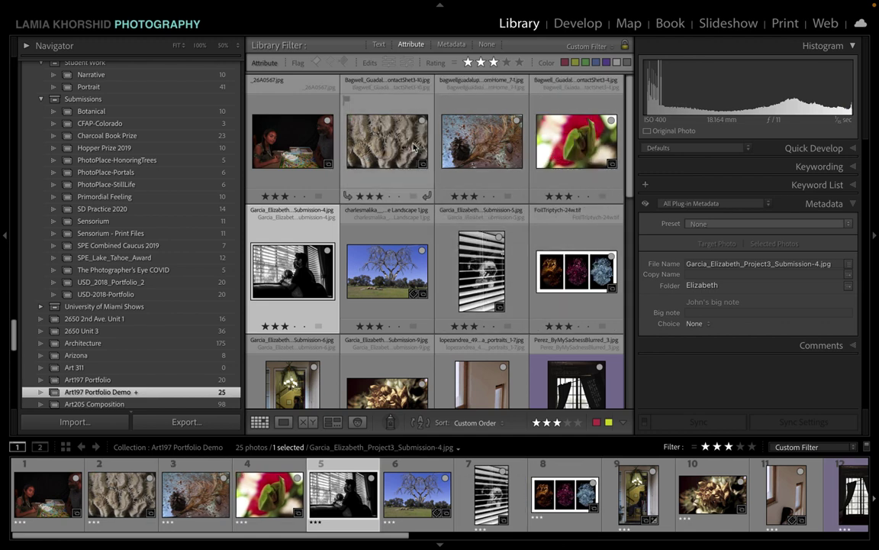
# Step: Move the crumpled-paper photo ahead of the window photo and select Perez_ByMySadnessBlurred_3
pyautogui.scroll(-5, 510, 325)
pyautogui.moveTo(574, 179); pyautogui.dragTo(432, 192)
pyautogui.moveTo(458, 306); pyautogui.dragTo(340, 297)
pyautogui.scroll(-3, 424, 328)
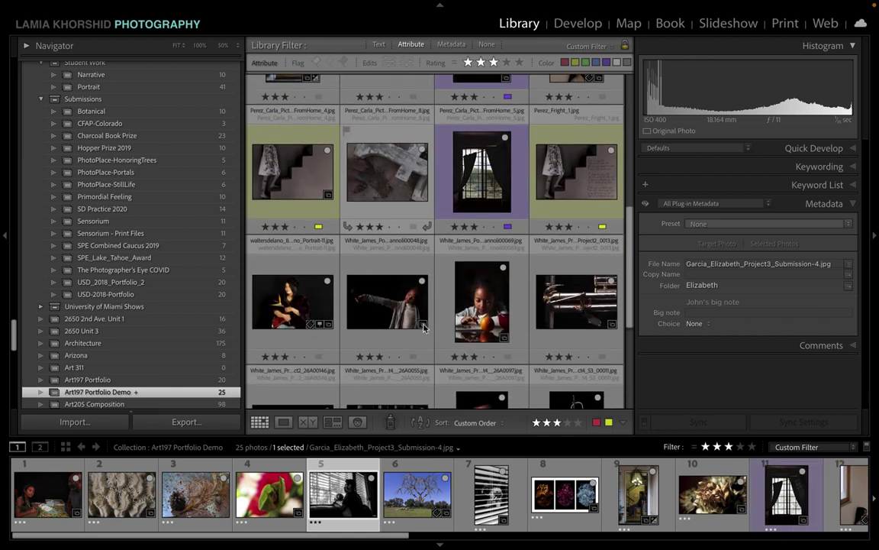
pyautogui.scroll(4, 425, 329)
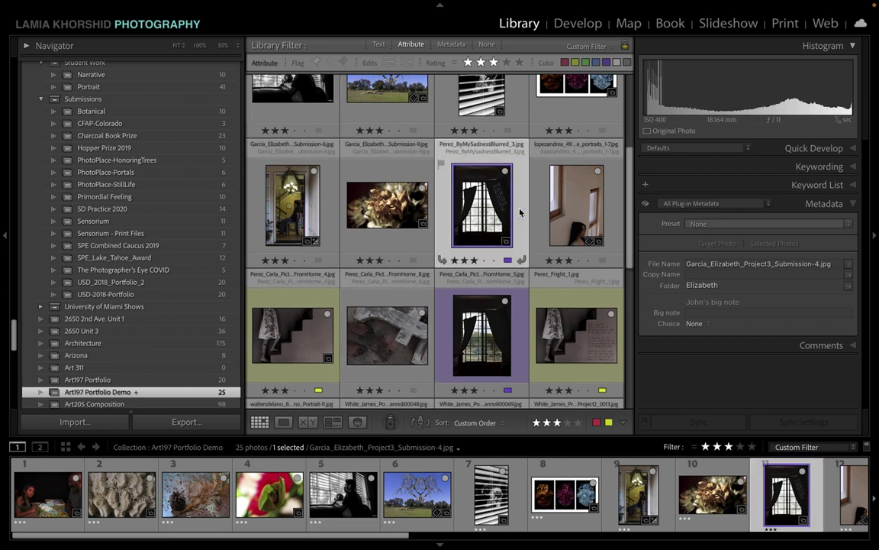
pyautogui.click(510, 322)
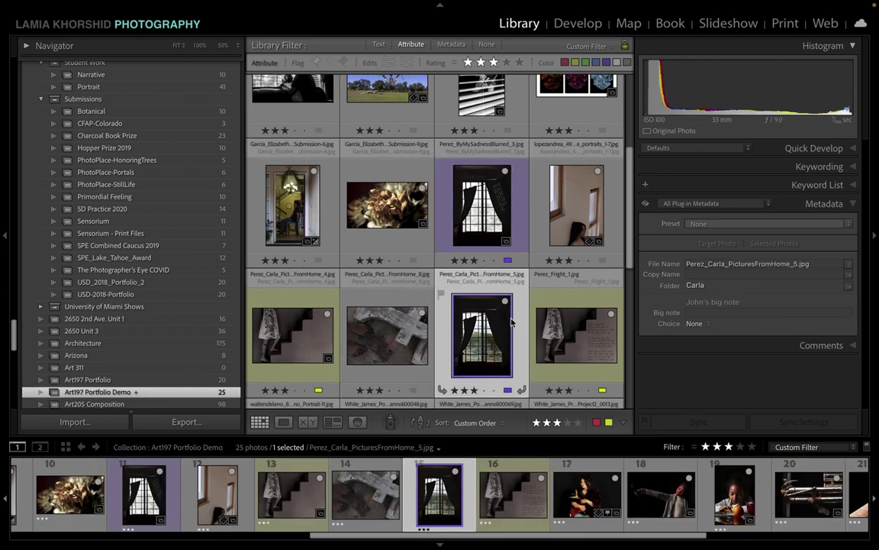
pyautogui.click(522, 221)
# Step: Compare the two window photos in loupe view, then remove PicturesFromHome_5 from the collection
pyautogui.doubleClick(522, 221)
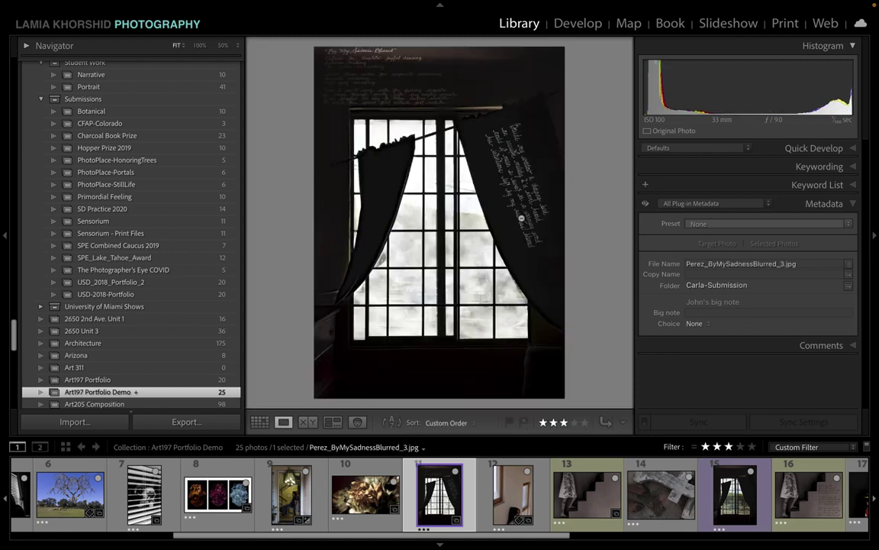
pyautogui.click(735, 500)
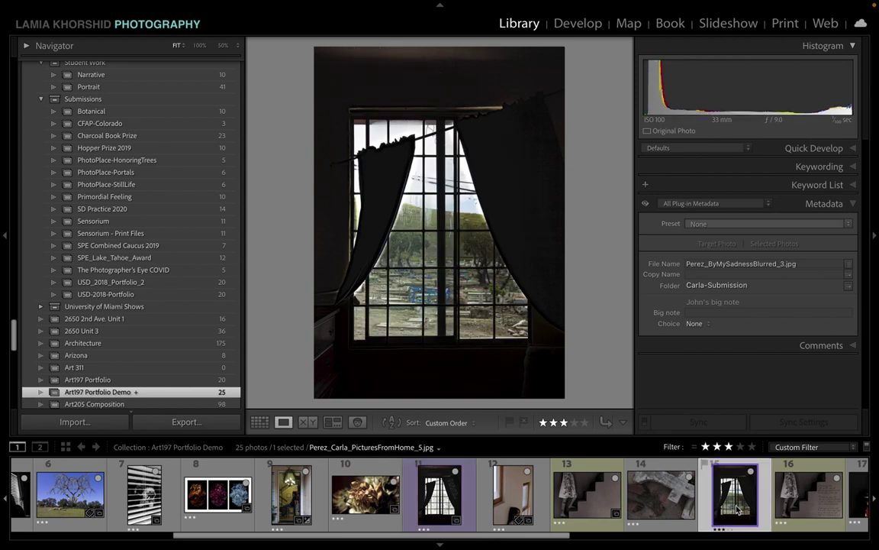
pyautogui.click(438, 496)
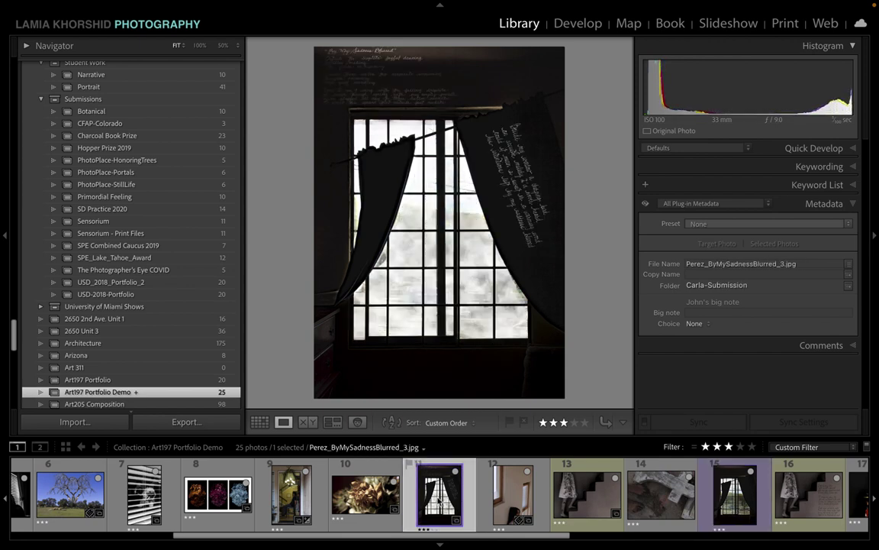
pyautogui.hotkey('ctrl', 'z')
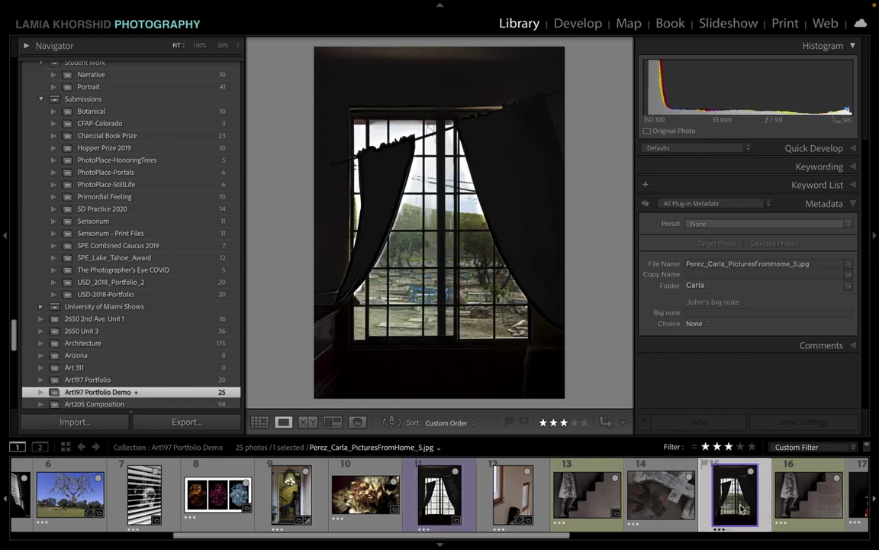
pyautogui.click(438, 496)
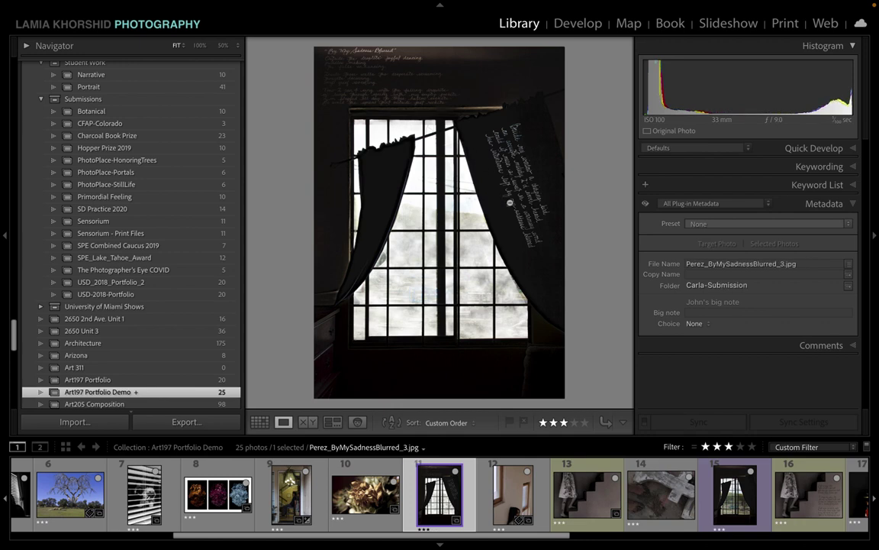
pyautogui.hotkey('ctrl', 'z')
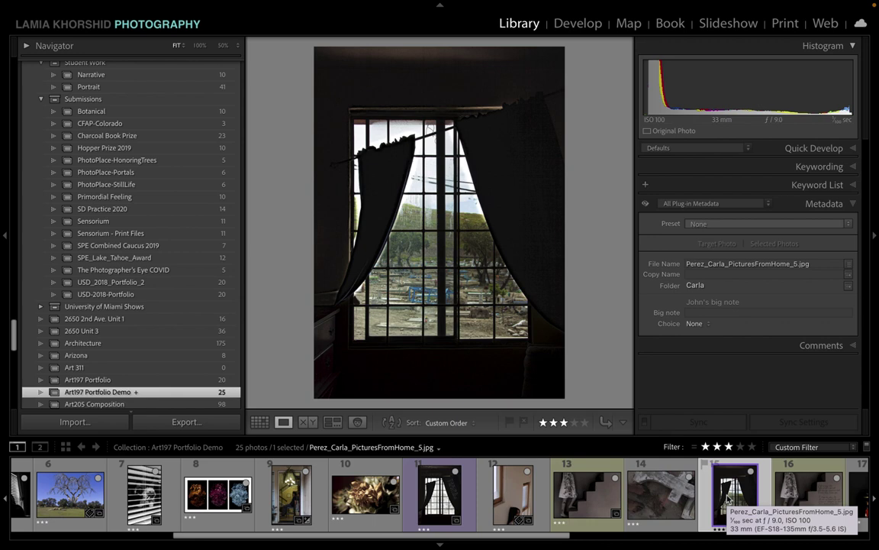
pyautogui.press('Delete')
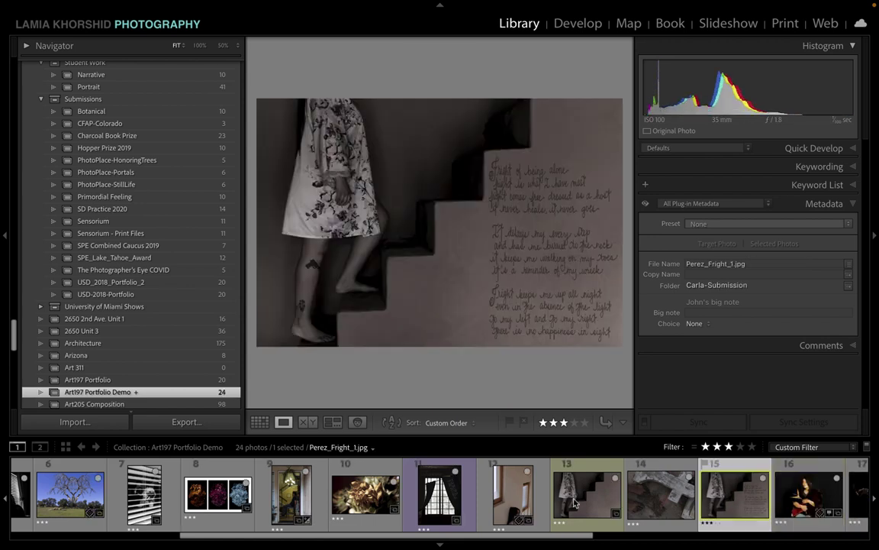
pyautogui.click(439, 504)
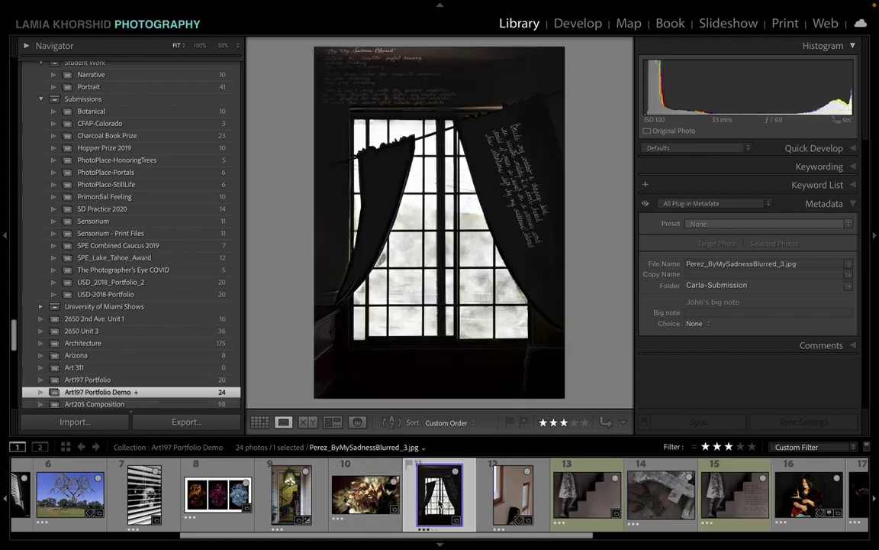
# Step: In grid view, enlarge the filmstrip thumbnails and drag the Garcia photos into slots 2 and 3
pyautogui.press('g')
pyautogui.scroll(5, 447, 245)
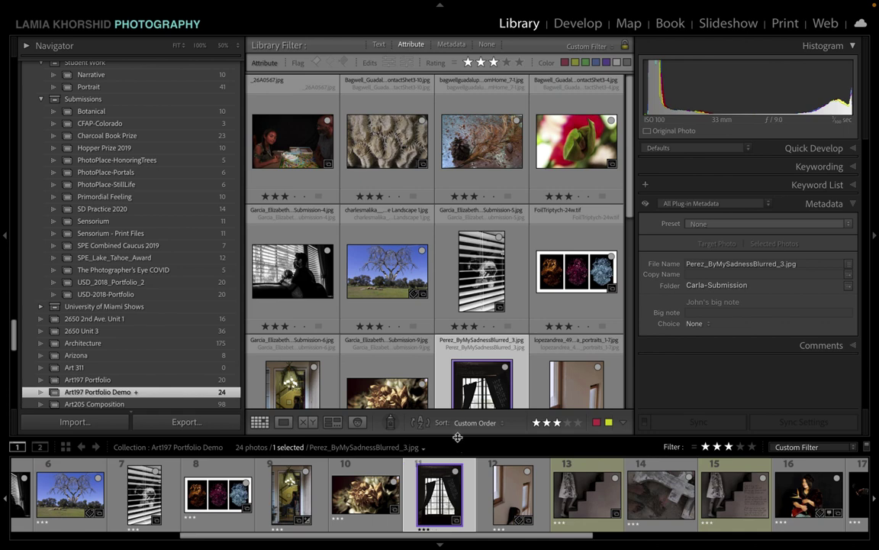
pyautogui.moveTo(463, 437)
pyautogui.mouseDown()
pyautogui.moveTo(464, 393)
pyautogui.moveTo(461, 433)
pyautogui.moveTo(461, 413)
pyautogui.moveTo(461, 425)
pyautogui.mouseUp()
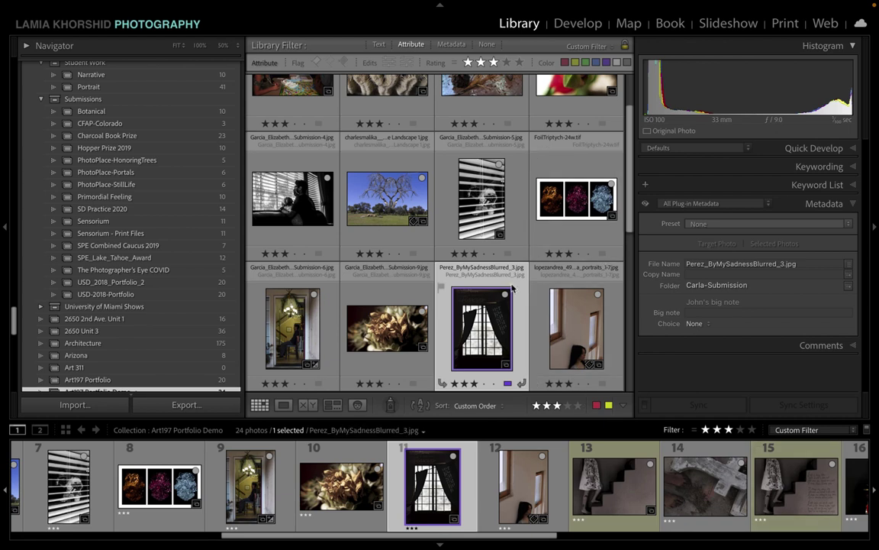
pyautogui.scroll(2, 511, 288)
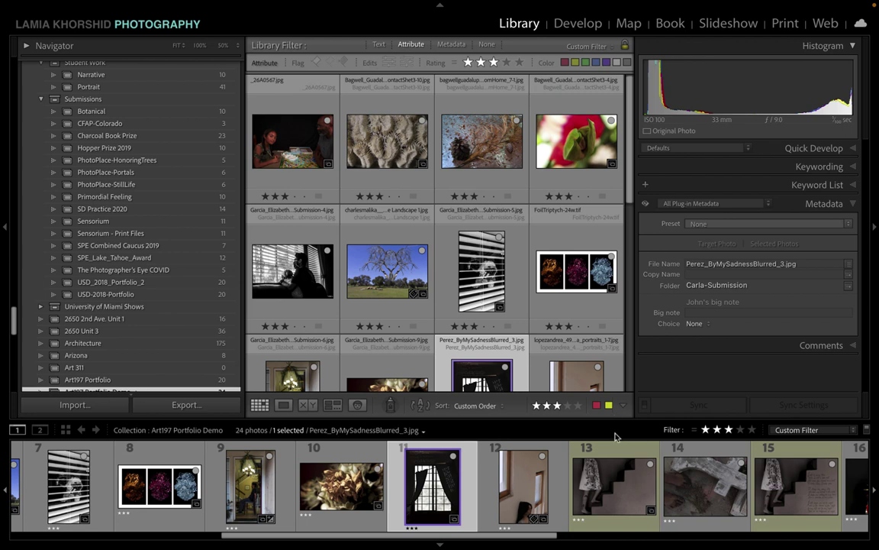
pyautogui.scroll(6, 482, 494)
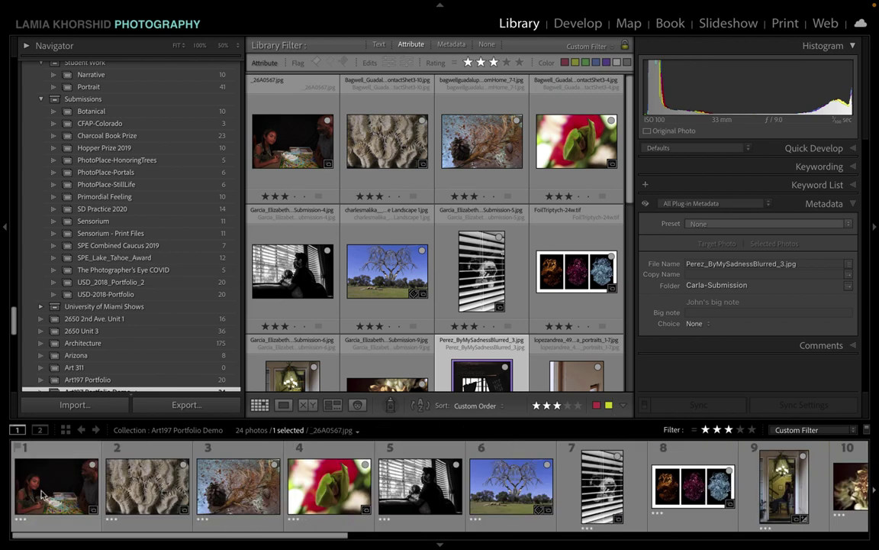
pyautogui.click(46, 492)
pyautogui.press('Right')
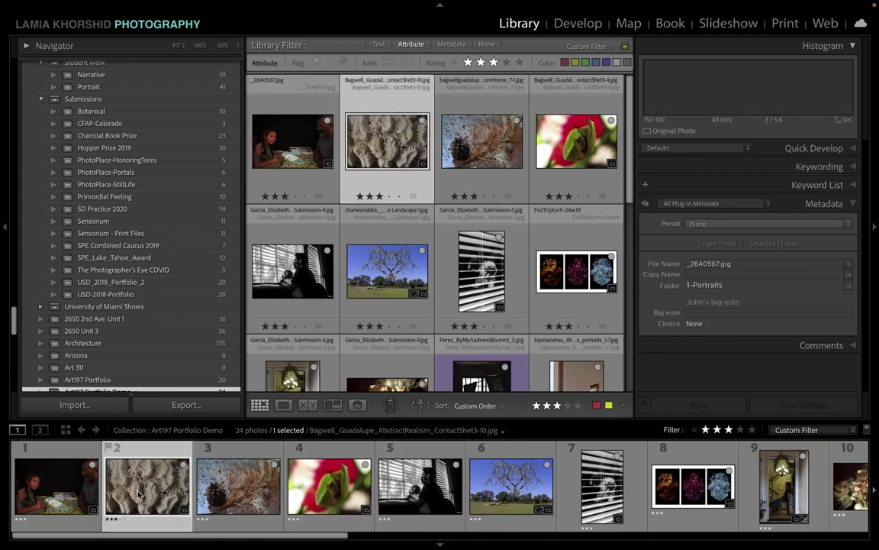
pyautogui.press('Left')
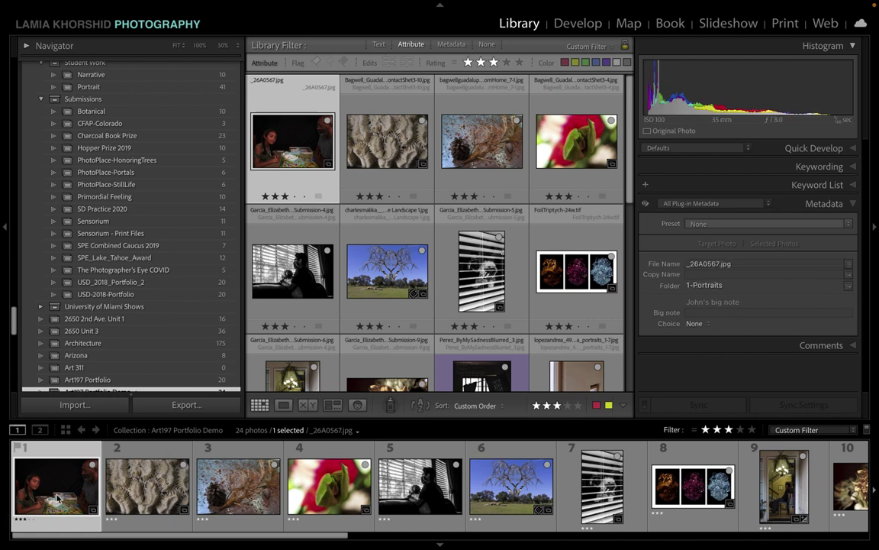
pyautogui.moveTo(433, 505); pyautogui.dragTo(123, 496)
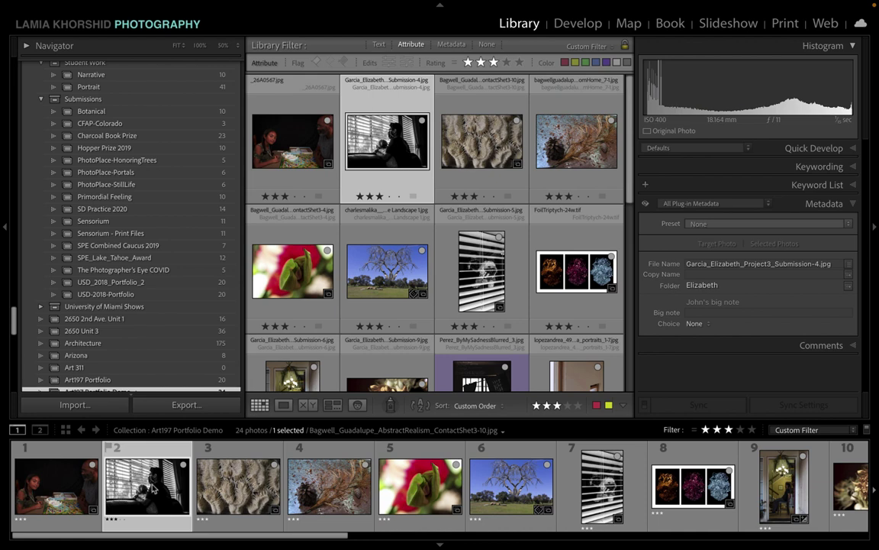
pyautogui.scroll(-1, 445, 463)
pyautogui.moveTo(565, 485); pyautogui.dragTo(164, 489)
# Step: Move seven selected portraits, from the Garcia stairwell to the silhouette, right after slot 3
pyautogui.scroll(-3, 522, 521)
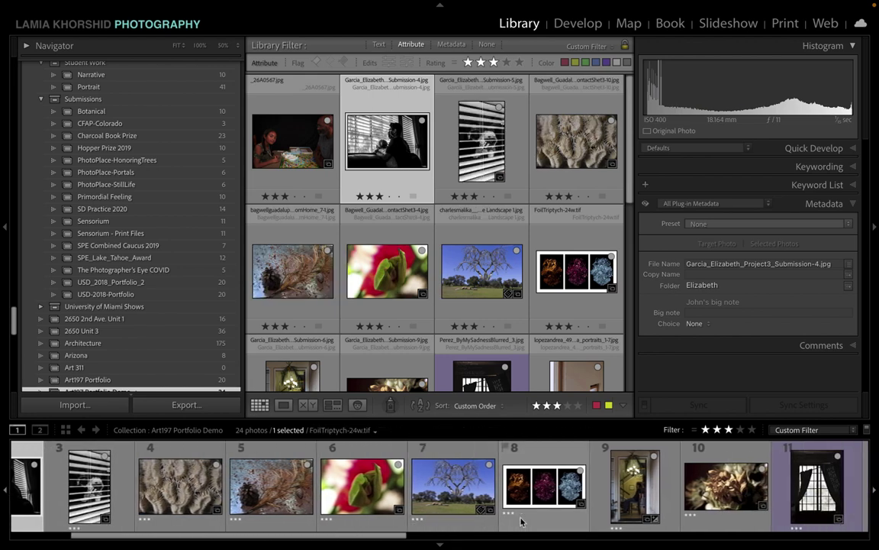
pyautogui.scroll(-2, 522, 522)
pyautogui.click(505, 452)
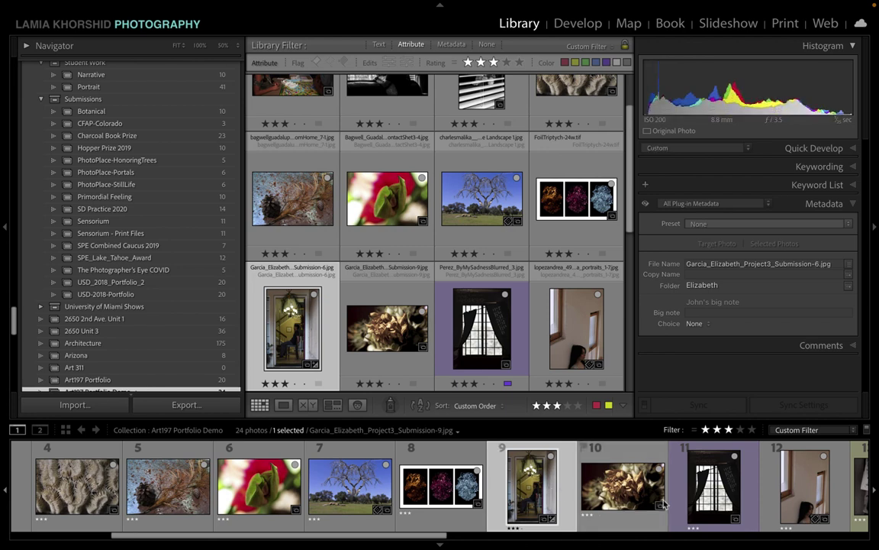
pyautogui.scroll(-4, 662, 504)
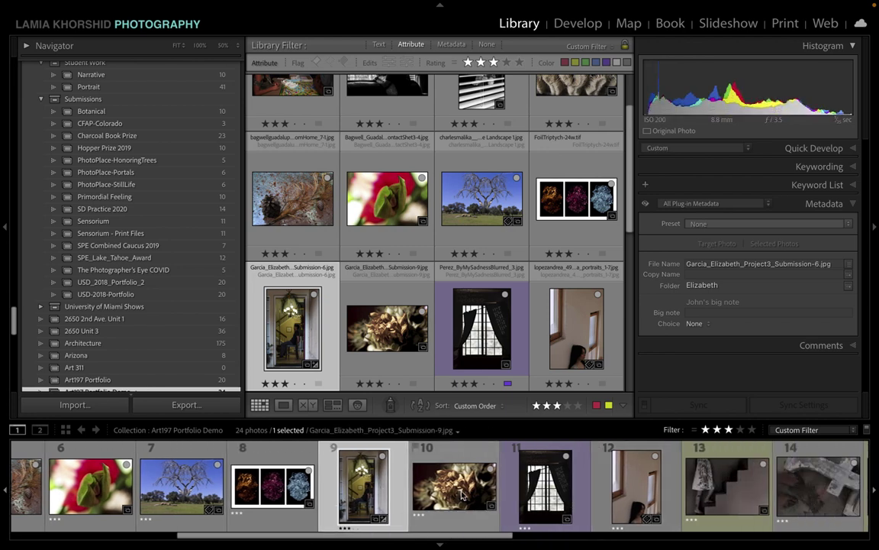
pyautogui.keyDown('ctrl'); pyautogui.click(633, 488); pyautogui.keyUp('ctrl')
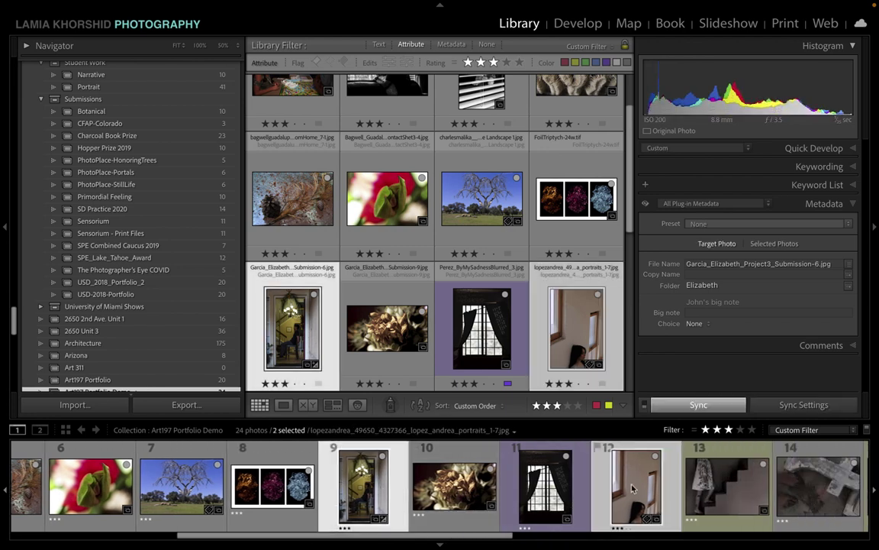
pyautogui.keyDown('ctrl'); pyautogui.click(724, 500); pyautogui.keyUp('ctrl')
pyautogui.scroll(-6, 724, 500)
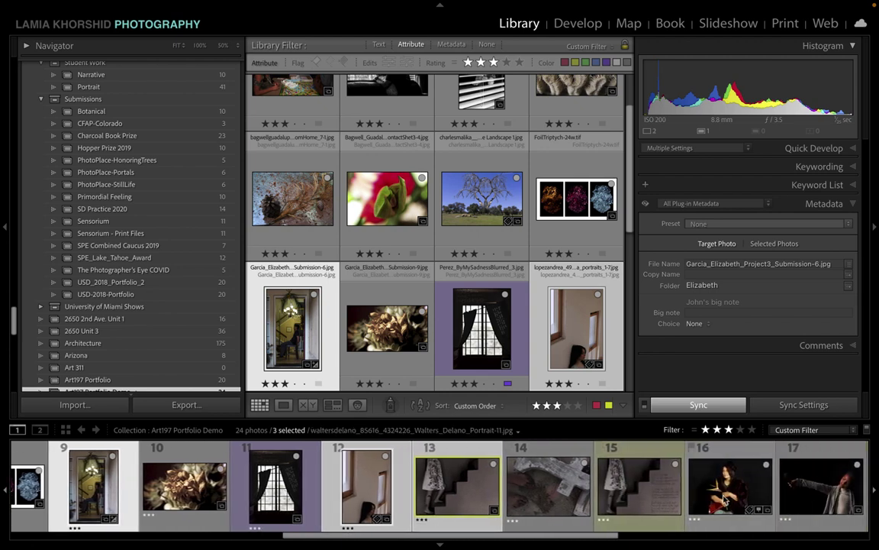
pyautogui.keyDown('ctrl'); pyautogui.click(722, 498); pyautogui.keyUp('ctrl')
pyautogui.scroll(-5, 722, 498)
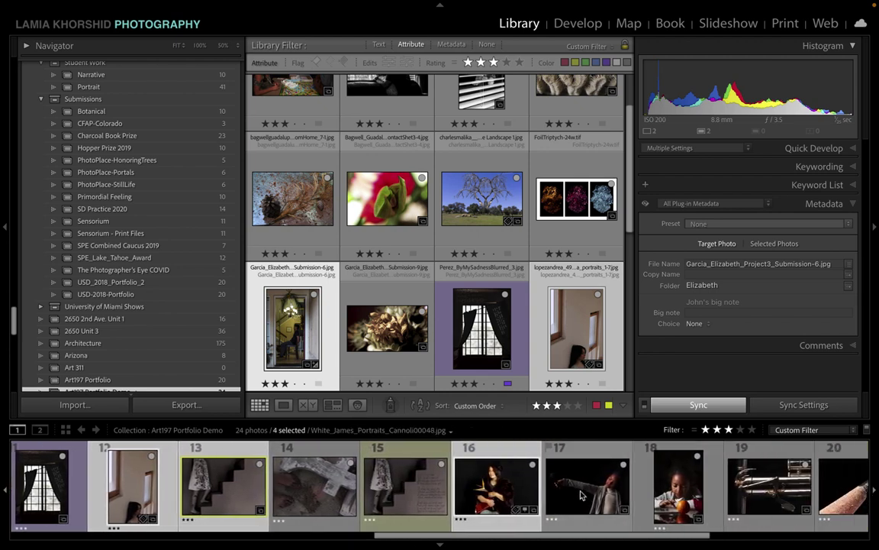
pyautogui.keyDown('ctrl'); pyautogui.click(584, 495); pyautogui.keyUp('ctrl')
pyautogui.keyDown('ctrl'); pyautogui.click(655, 490); pyautogui.keyUp('ctrl')
pyautogui.scroll(-7, 675, 493)
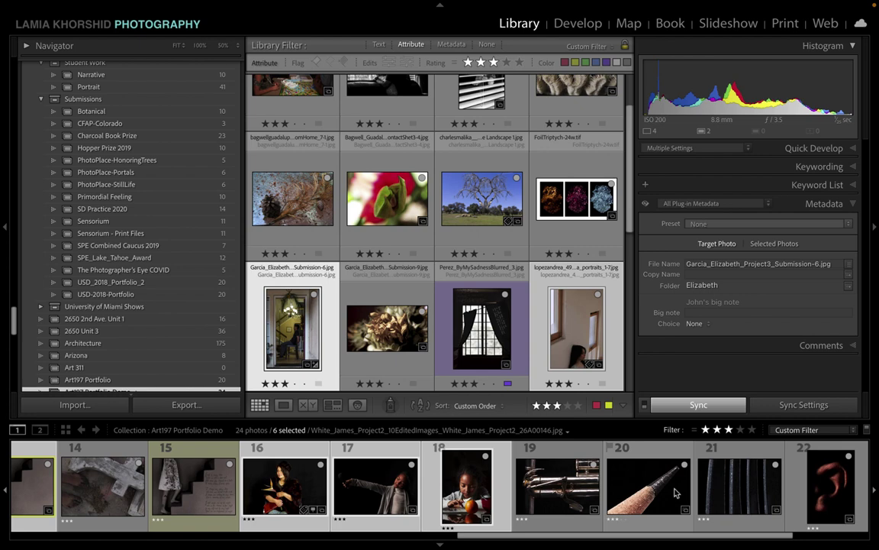
pyautogui.scroll(-2, 675, 492)
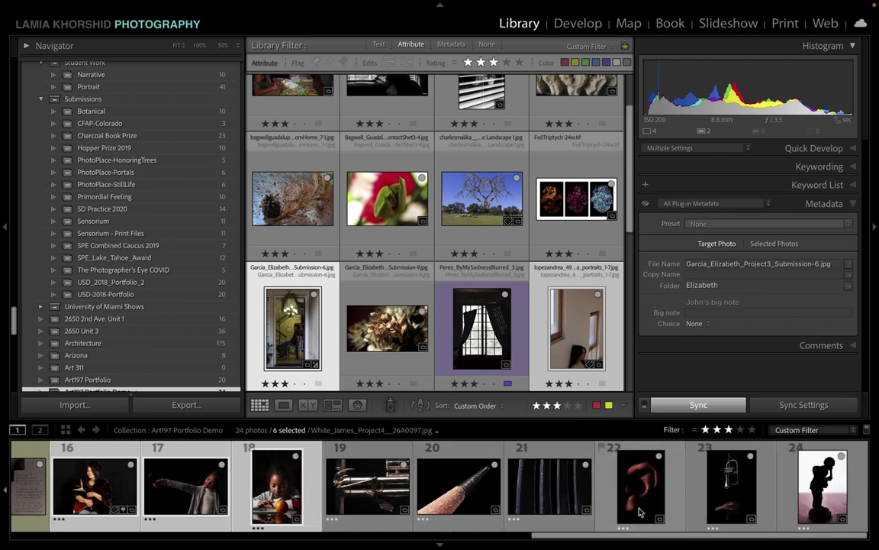
pyautogui.keyDown('ctrl'); pyautogui.click(822, 492); pyautogui.keyUp('ctrl')
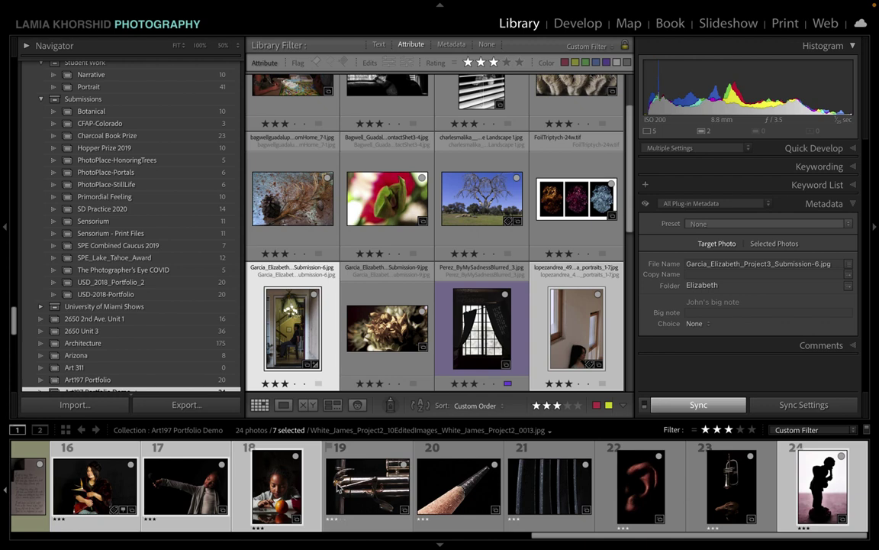
pyautogui.scroll(15, 338, 488)
pyautogui.moveTo(739, 459); pyautogui.dragTo(275, 485)
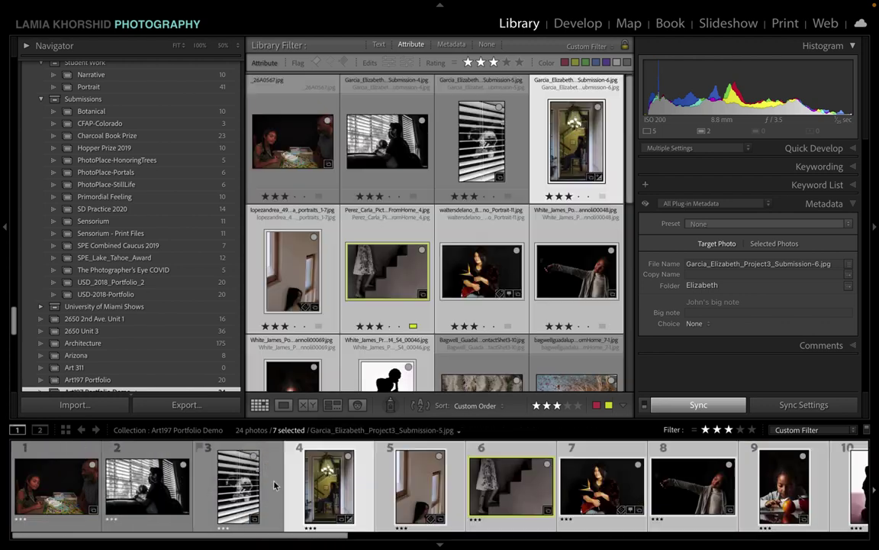
# Step: Move the dried-flower close-up to position 12, right after the coral texture
pyautogui.scroll(-4, 441, 514)
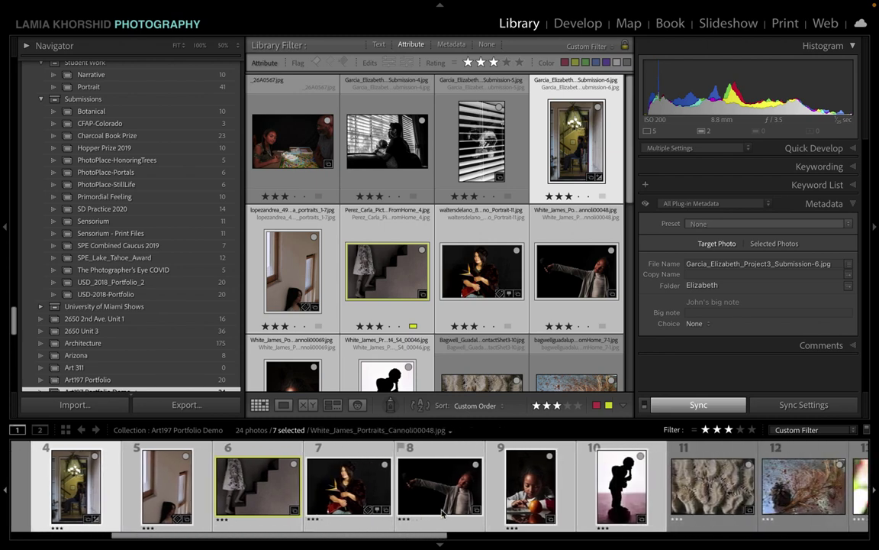
pyautogui.scroll(-4, 442, 514)
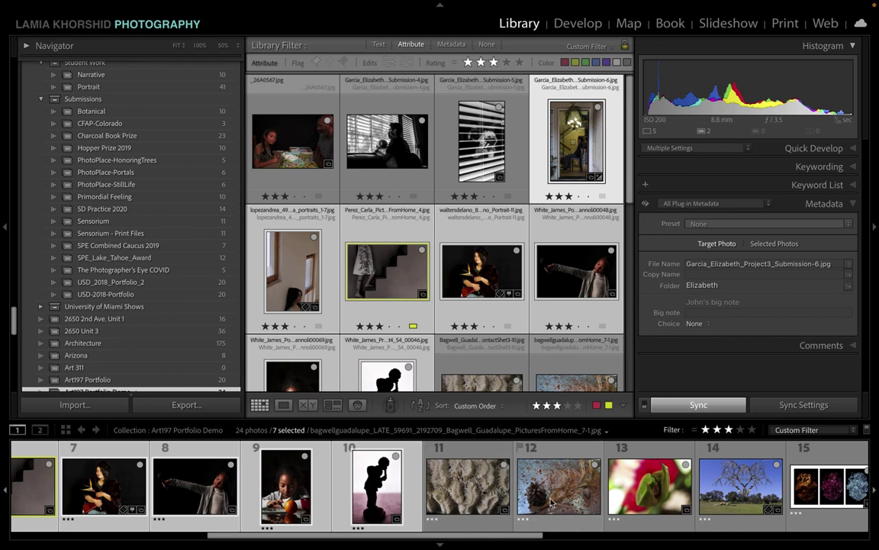
pyautogui.scroll(-1, 658, 496)
pyautogui.scroll(-1, 658, 497)
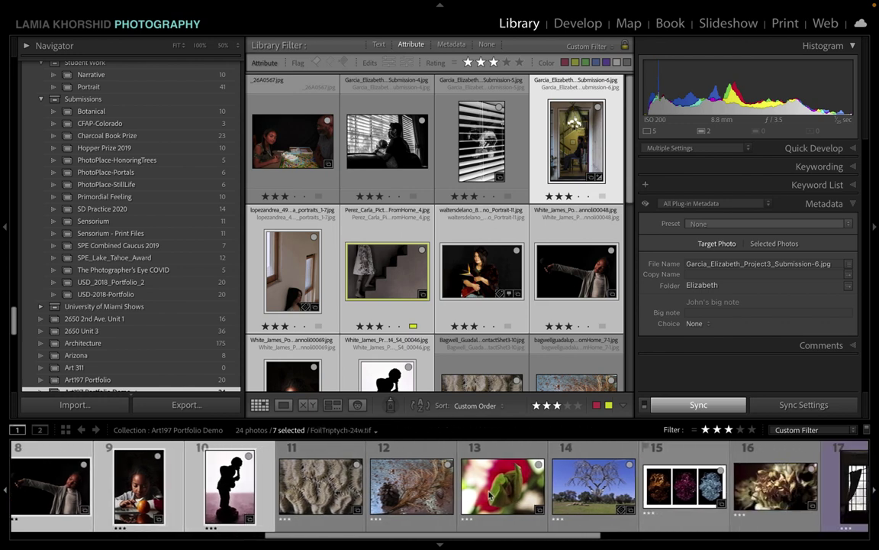
pyautogui.scroll(-1, 643, 474)
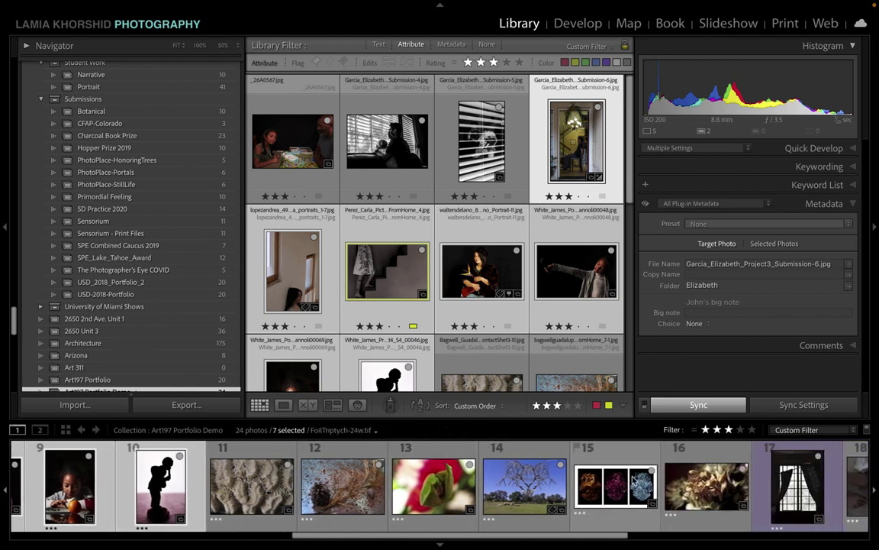
pyautogui.moveTo(634, 479); pyautogui.dragTo(287, 475)
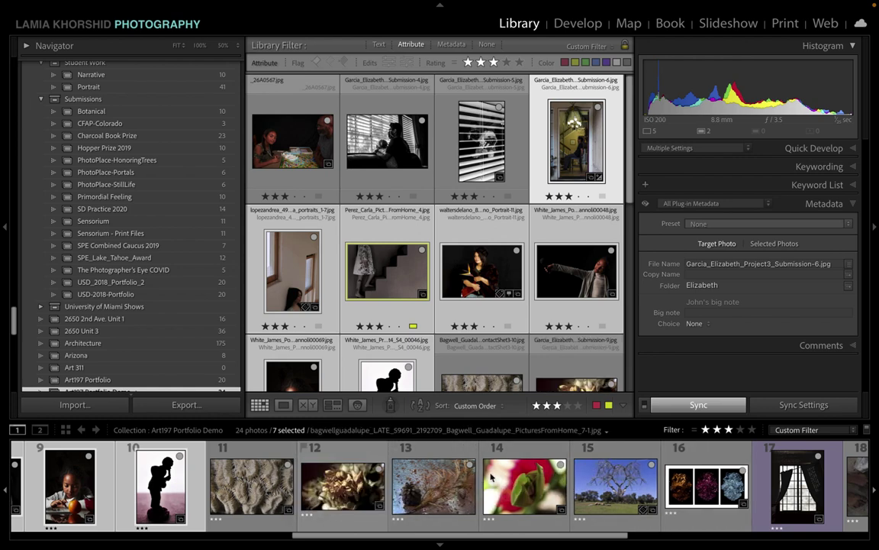
pyautogui.hscroll(2, 687, 486)
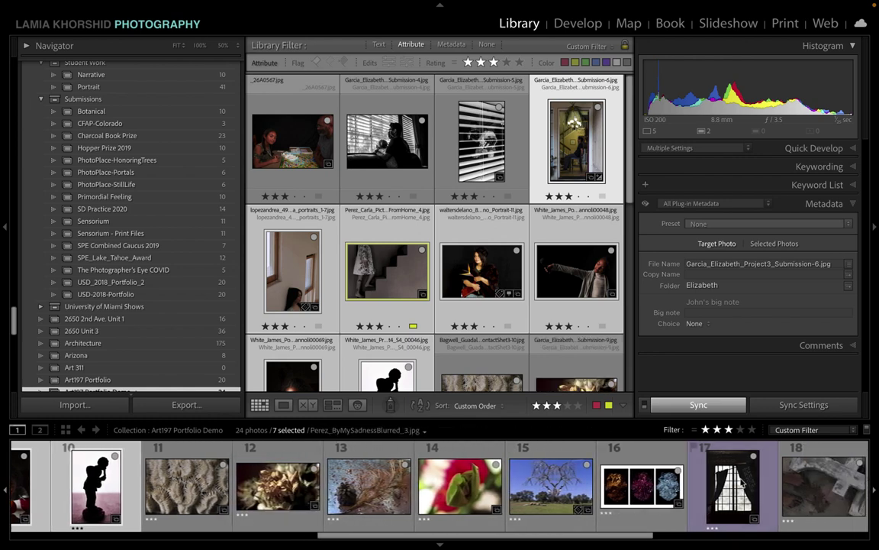
pyautogui.hscroll(2, 687, 485)
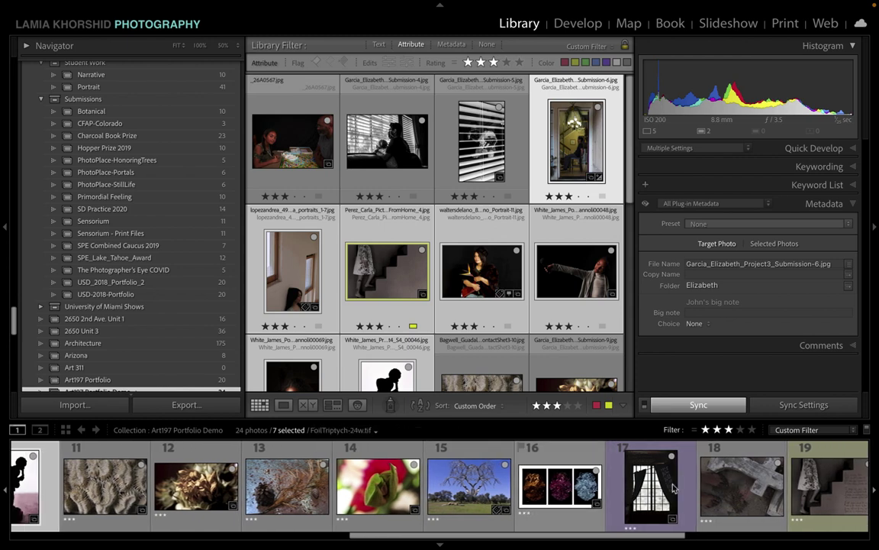
pyautogui.hscroll(2, 687, 487)
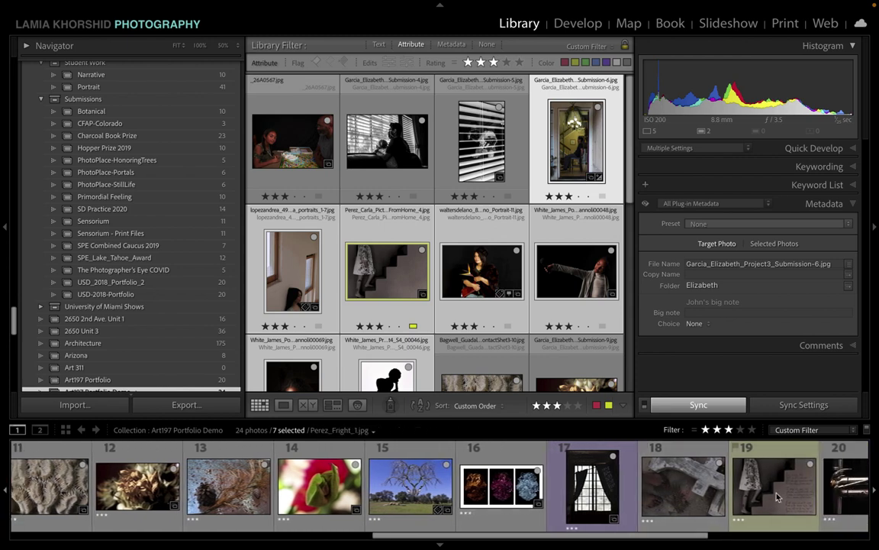
# Step: Place Fright_1 beside the other staircase shot, then remove PicturesFromHome_4, leaving 23 photos
pyautogui.moveTo(777, 497); pyautogui.dragTo(226, 506)
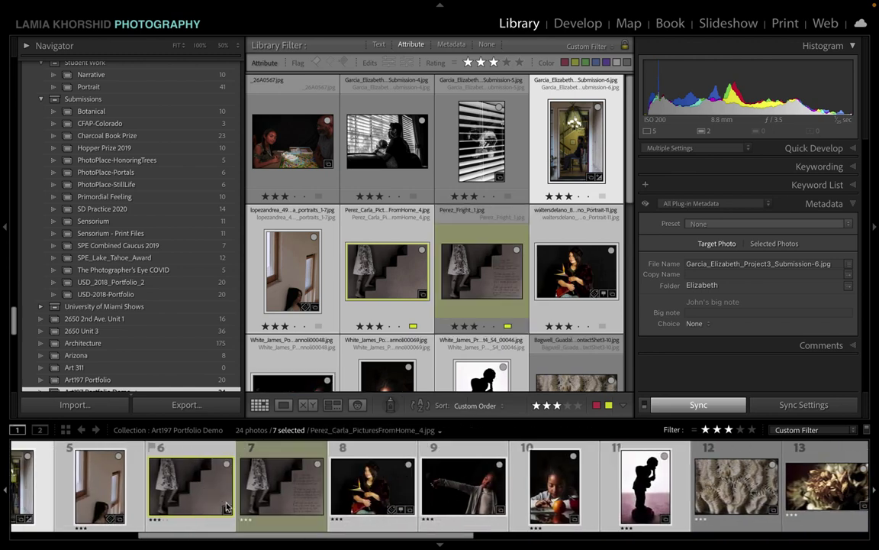
pyautogui.click(177, 501)
pyautogui.click(296, 504)
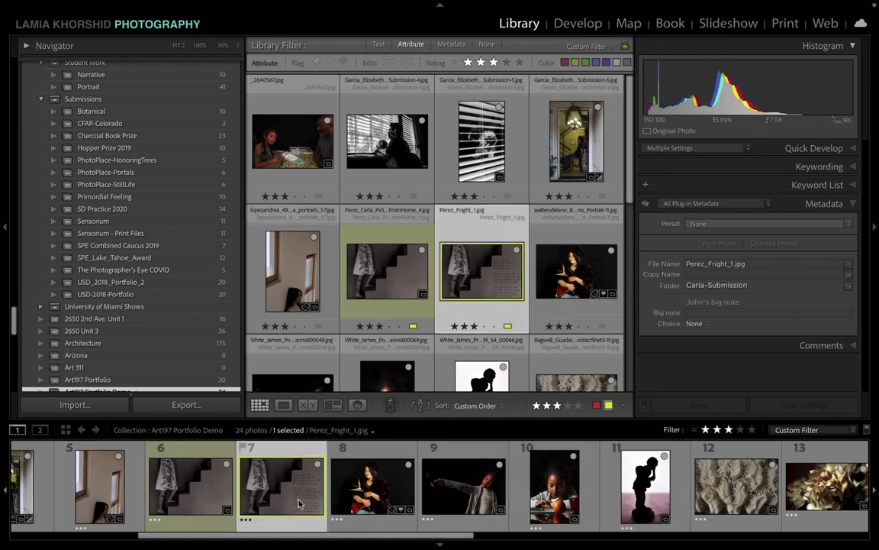
pyautogui.click(215, 510)
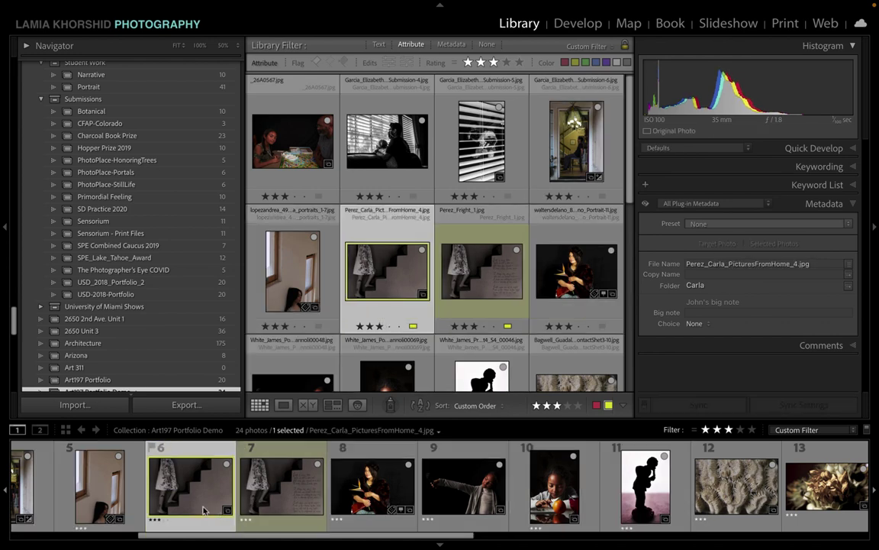
pyautogui.press('Delete')
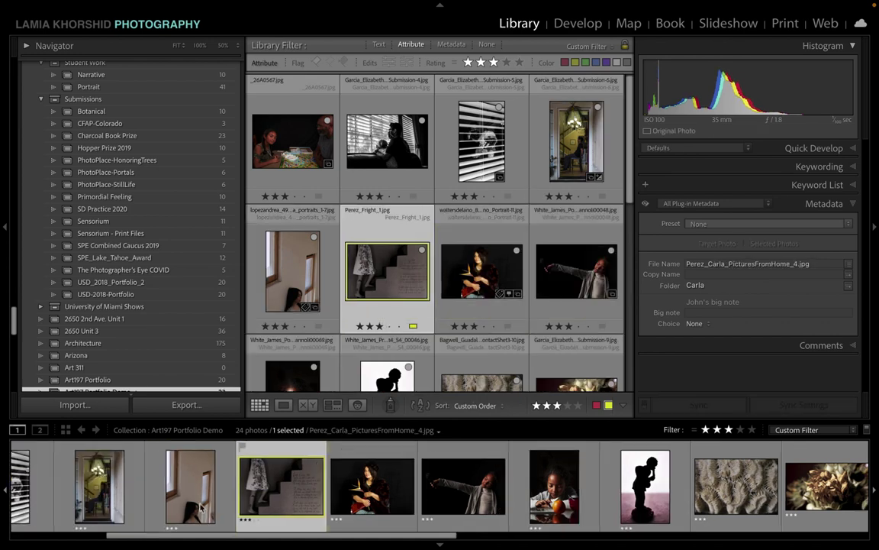
pyautogui.hscroll(-3, 196, 505)
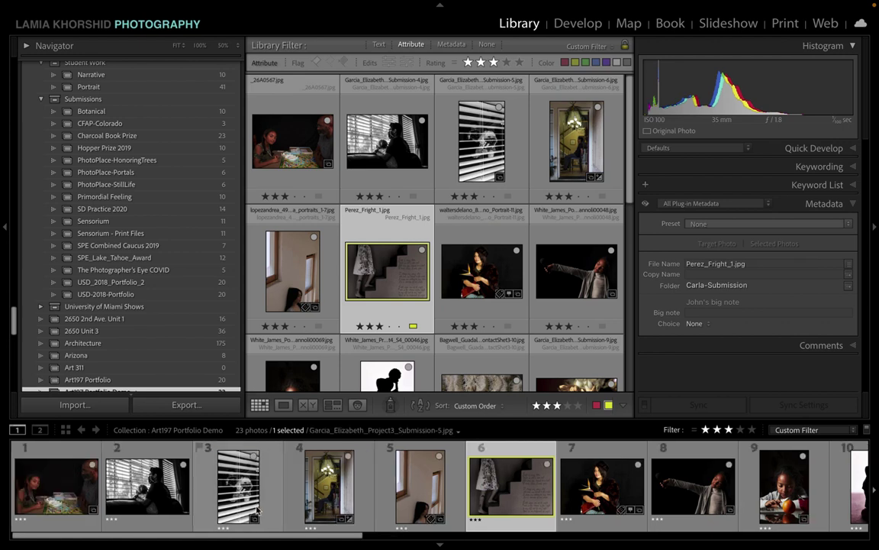
pyautogui.hscroll(5, 257, 511)
# Step: Review the 23-photo filmstrip order and select the first photo, _26A0567.jpg
pyautogui.hscroll(4, 257, 510)
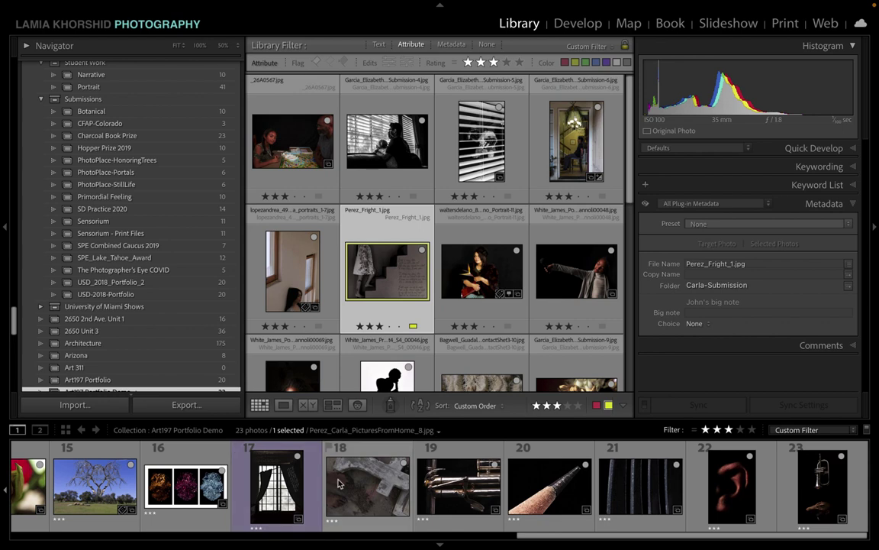
pyautogui.hscroll(-1, 343, 489)
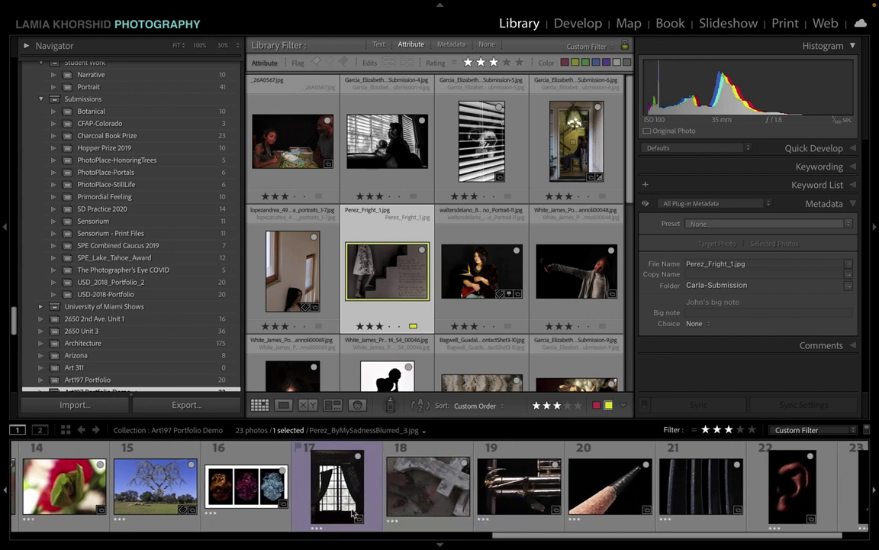
pyautogui.hscroll(1, 689, 495)
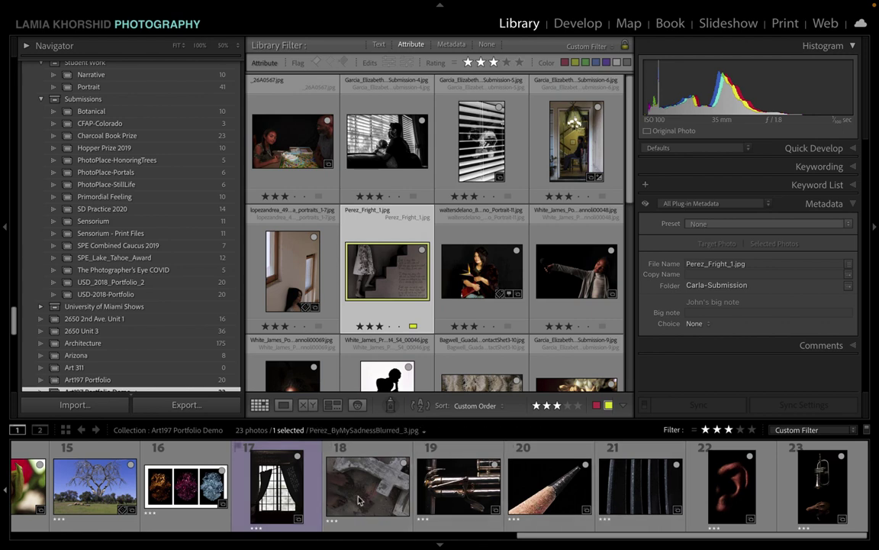
pyautogui.scroll(10, 320, 496)
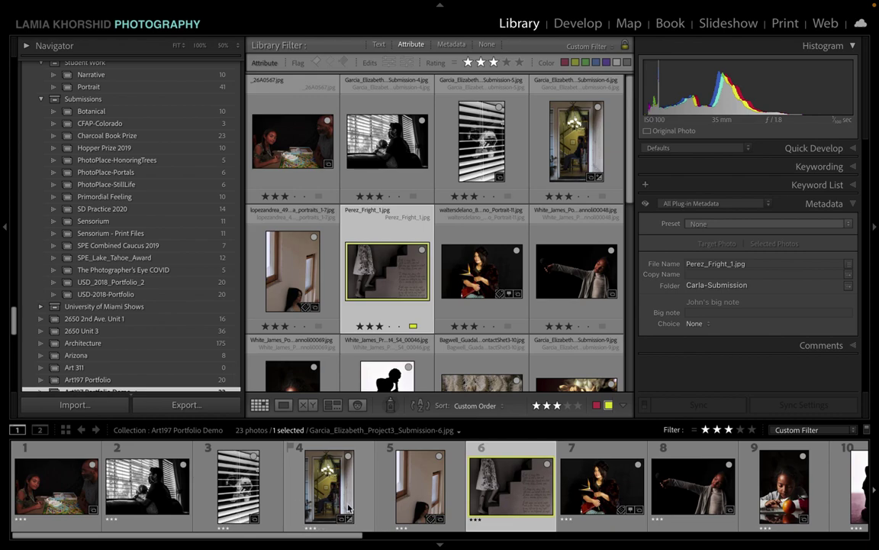
pyautogui.scroll(-2, 428, 496)
pyautogui.scroll(2, 565, 504)
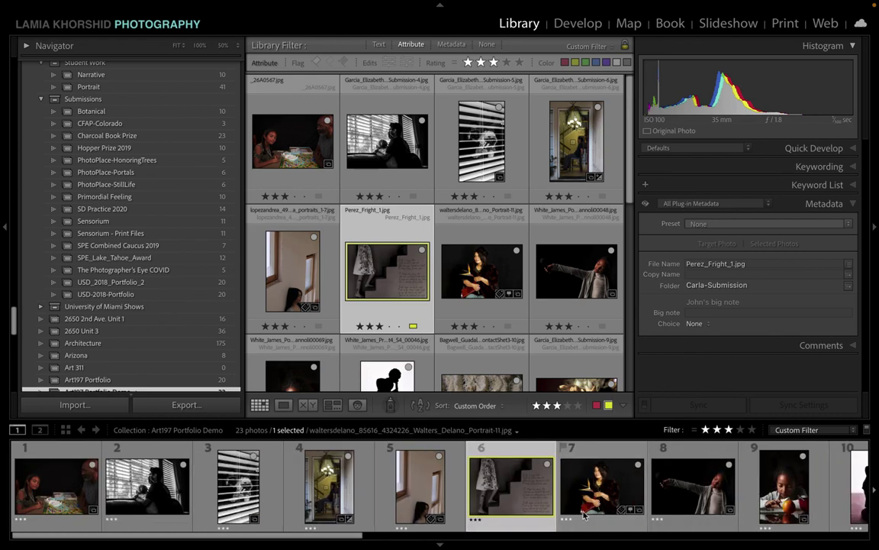
pyautogui.scroll(-8, 584, 516)
pyautogui.scroll(8, 584, 516)
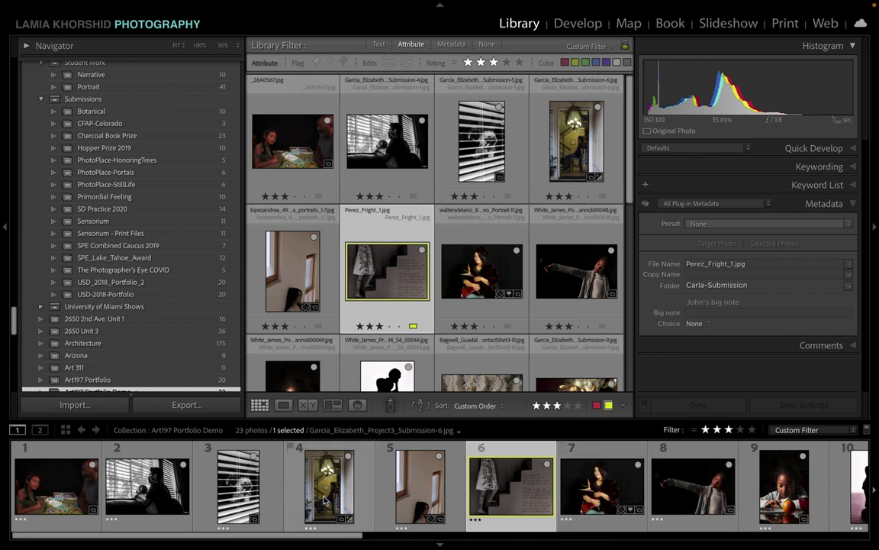
pyautogui.click(38, 496)
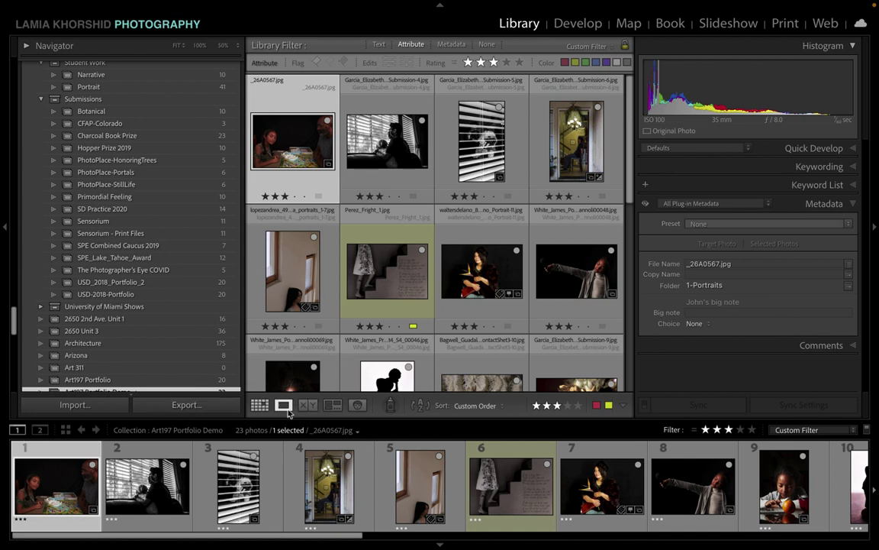
# Step: Preview the first photo in Loupe, return to Grid, then collapse the left and right panels
pyautogui.click(285, 408)
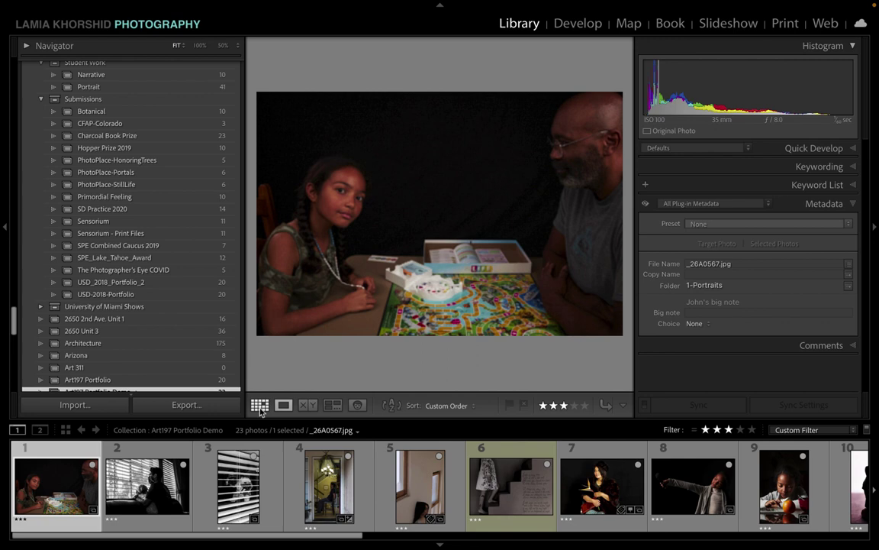
pyautogui.press('g')
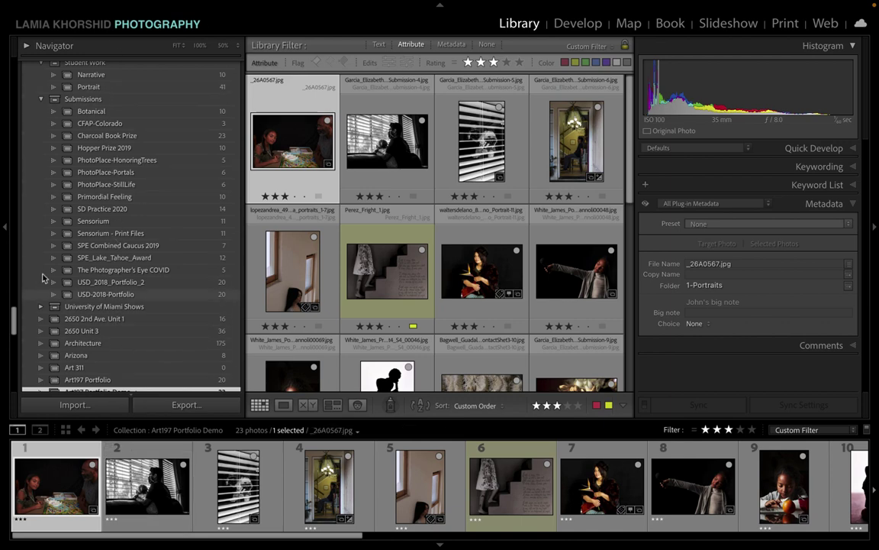
pyautogui.click(5, 229)
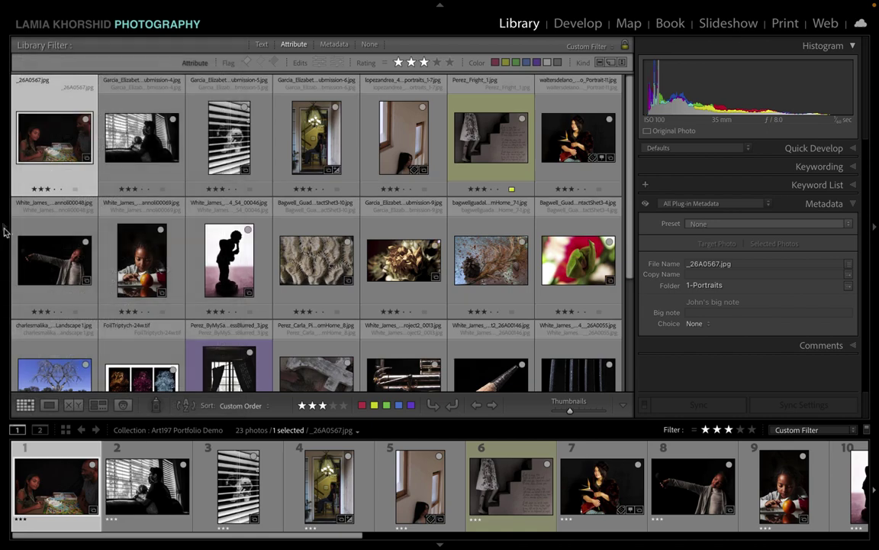
pyautogui.moveTo(5, 230)
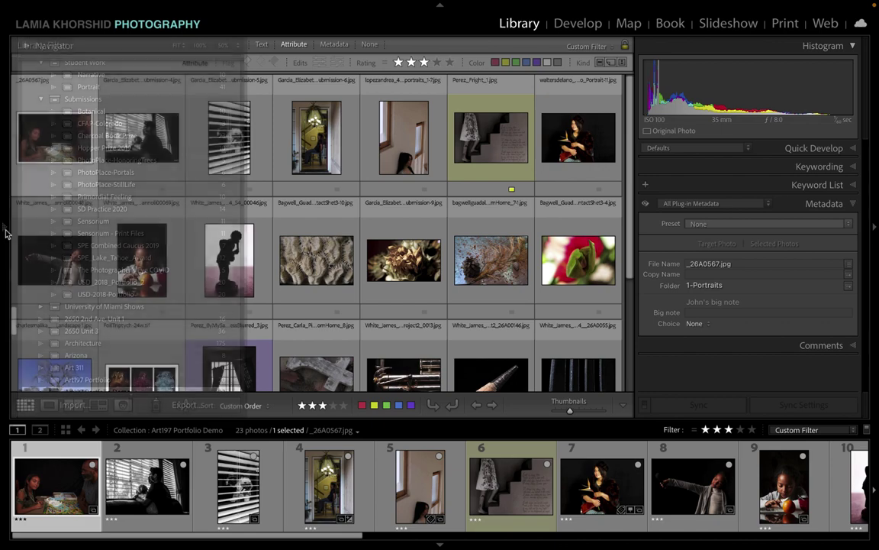
pyautogui.click(4, 226)
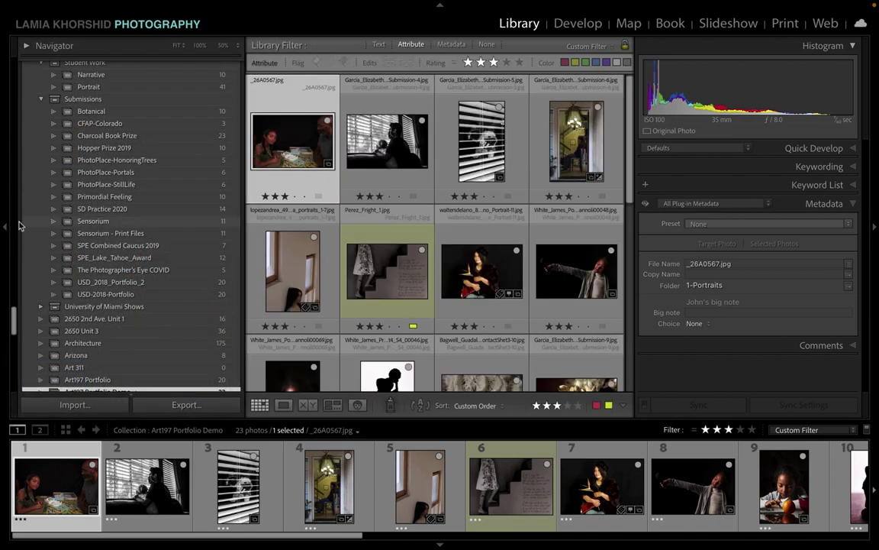
pyautogui.click(6, 230)
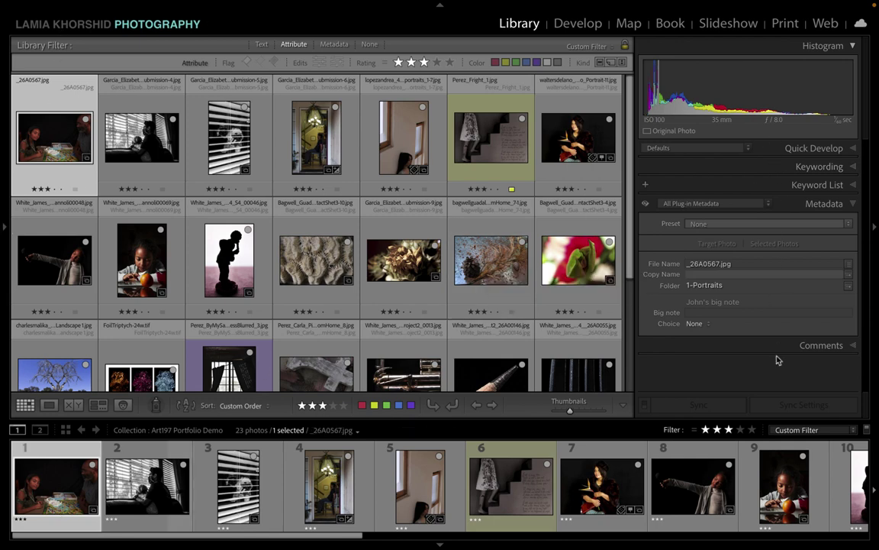
pyautogui.click(875, 230)
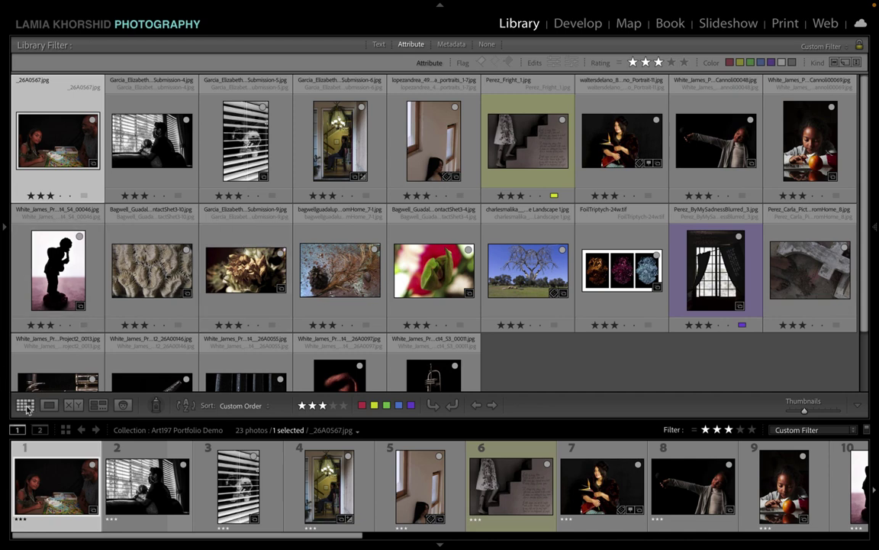
# Step: Switch between Loupe and Grid views several times to compare layouts
pyautogui.click(49, 405)
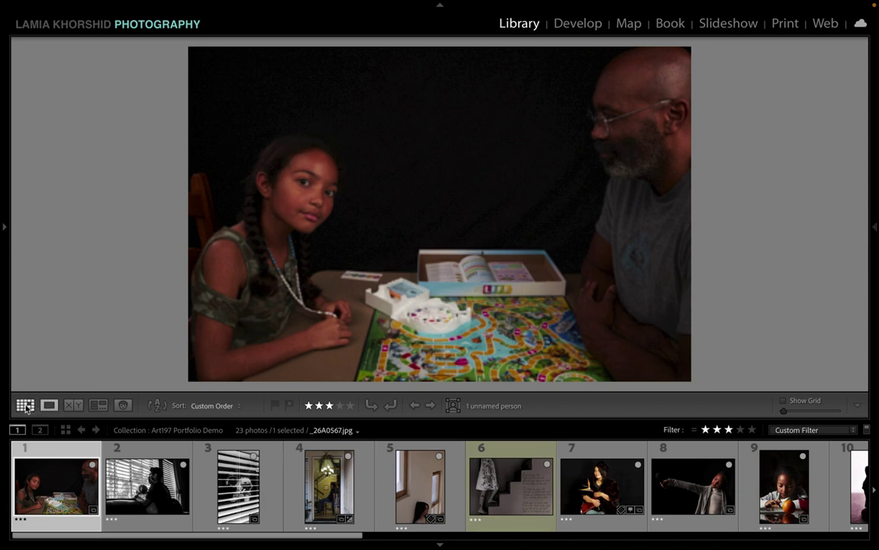
pyautogui.click(25, 405)
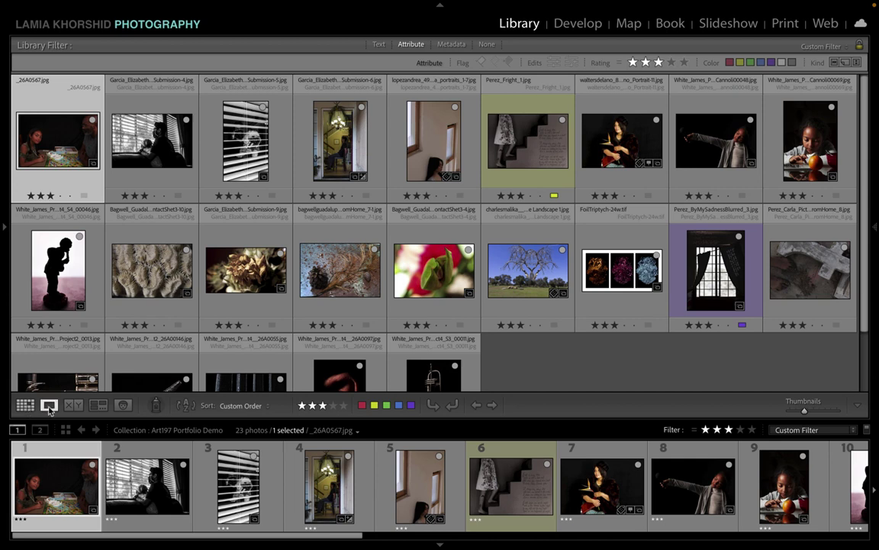
pyautogui.click(49, 405)
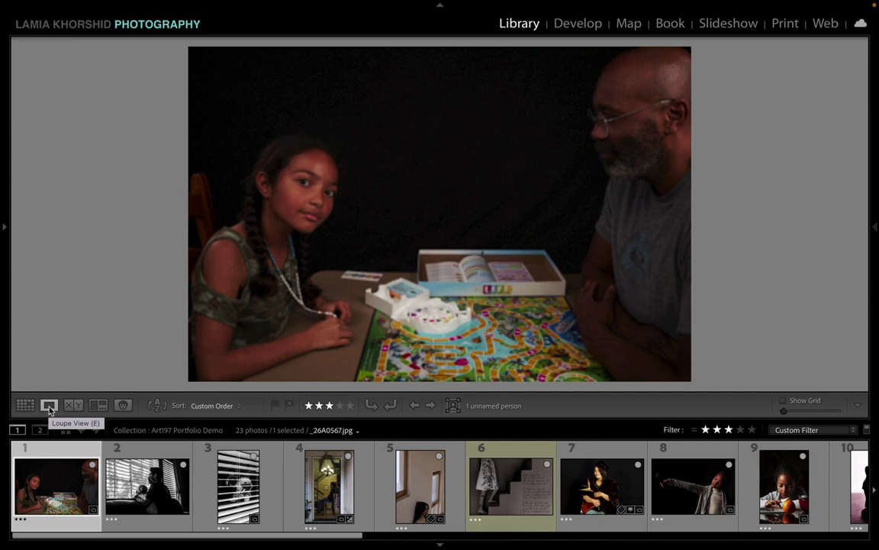
pyautogui.click(27, 406)
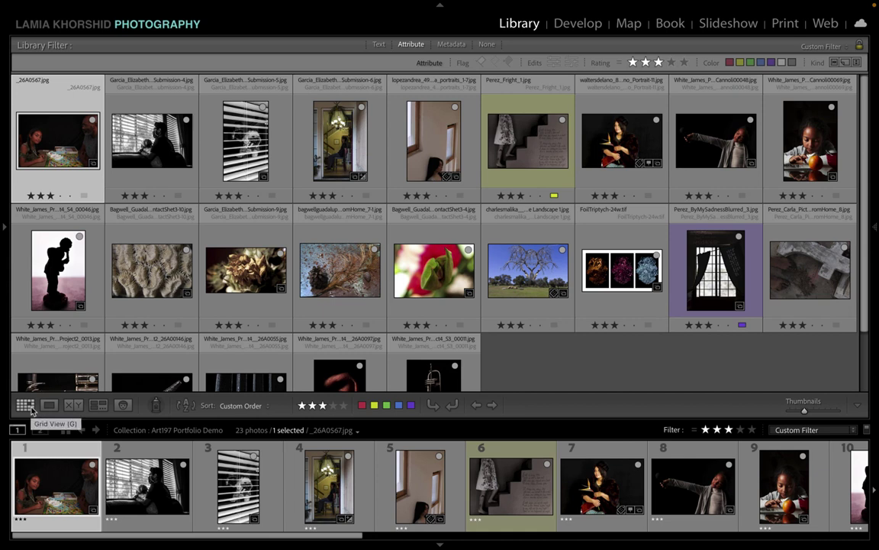
pyautogui.click(51, 405)
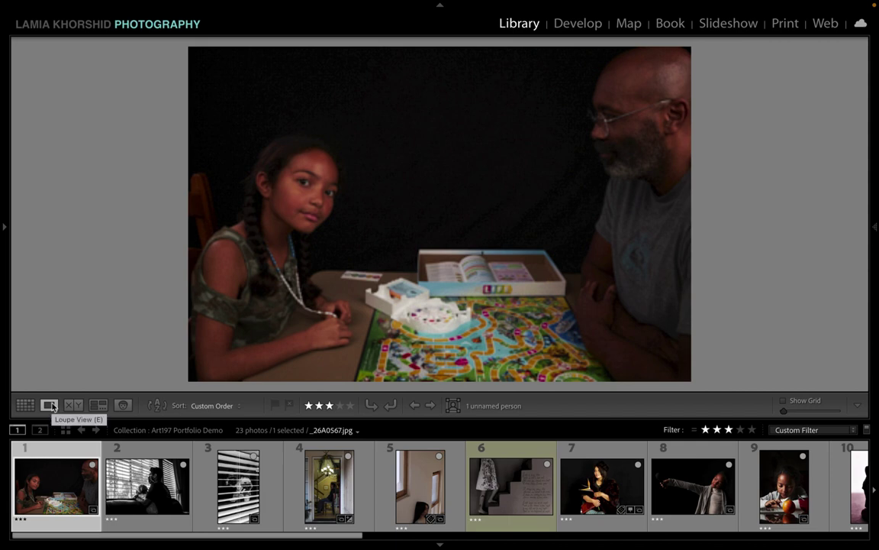
pyautogui.press('g')
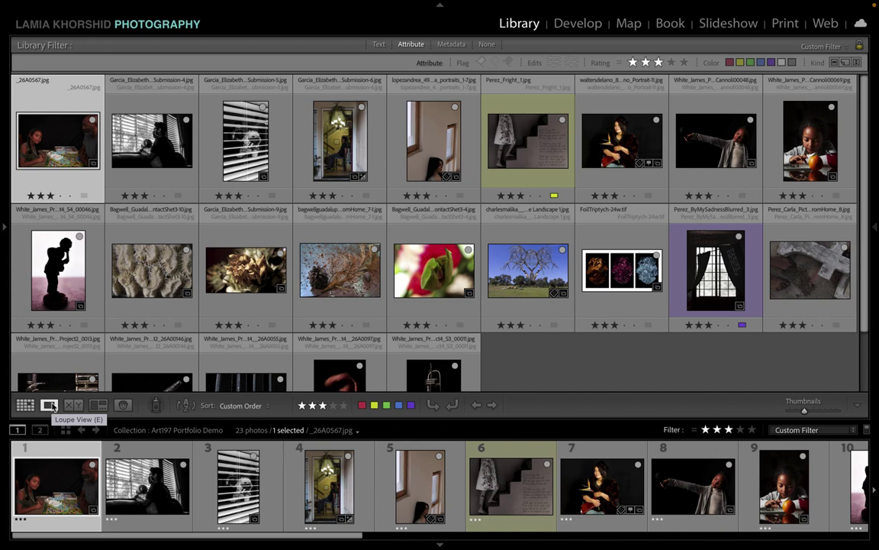
# Step: Open the first photo in Loupe and step forward to the sixth, the staircase image
pyautogui.click(50, 406)
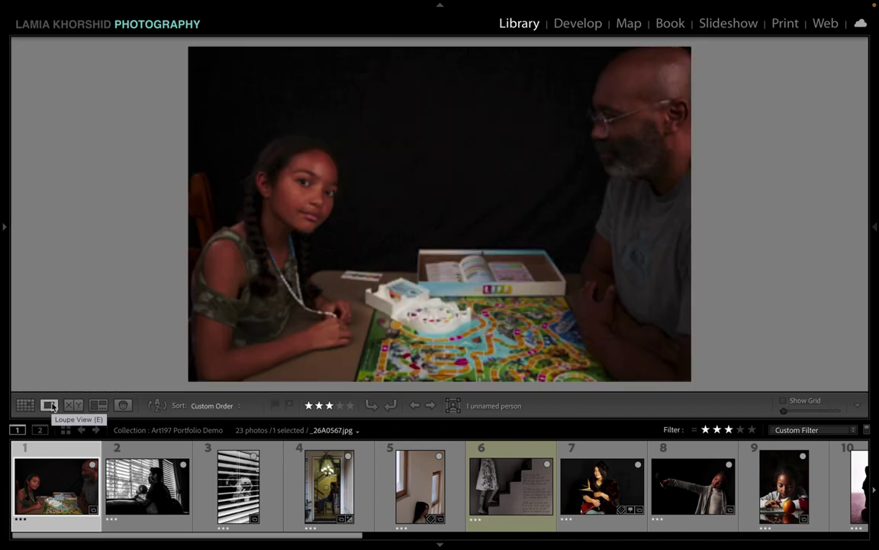
pyautogui.press('Right')
pyautogui.press('Right')
pyautogui.press('Right')
pyautogui.press('Right')
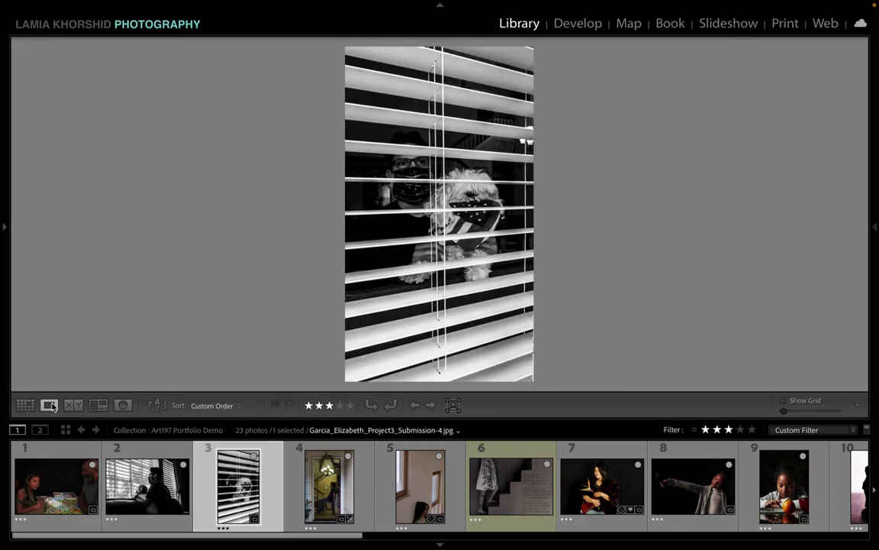
pyautogui.press('Right')
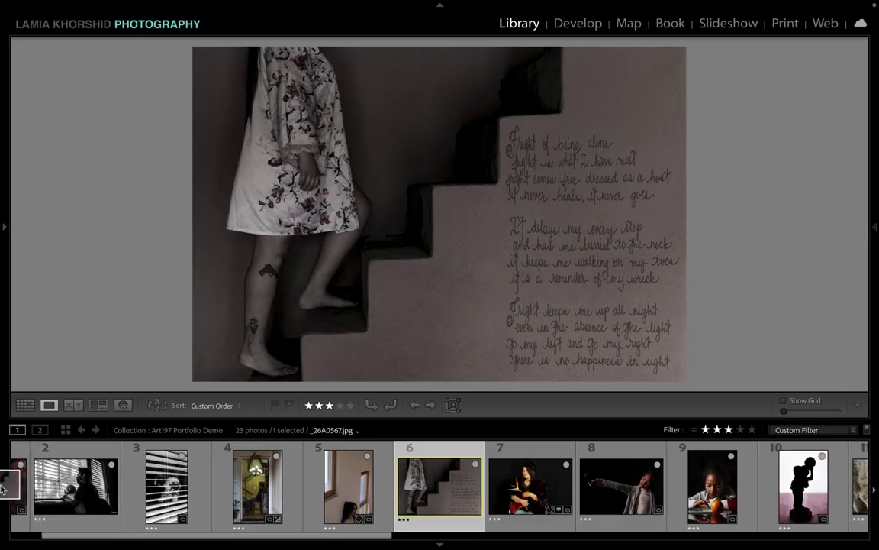
pyautogui.moveTo(2, 488); pyautogui.dragTo(494, 541)
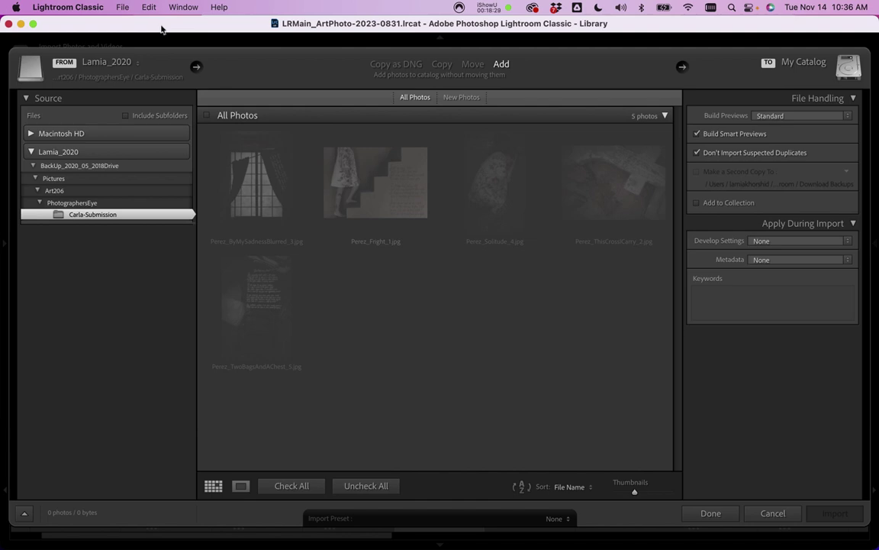
# Step: Close the import window and drag the Fright staircase photo toward the filmstrip's front
pyautogui.moveTo(162, 25); pyautogui.dragTo(159, 27)
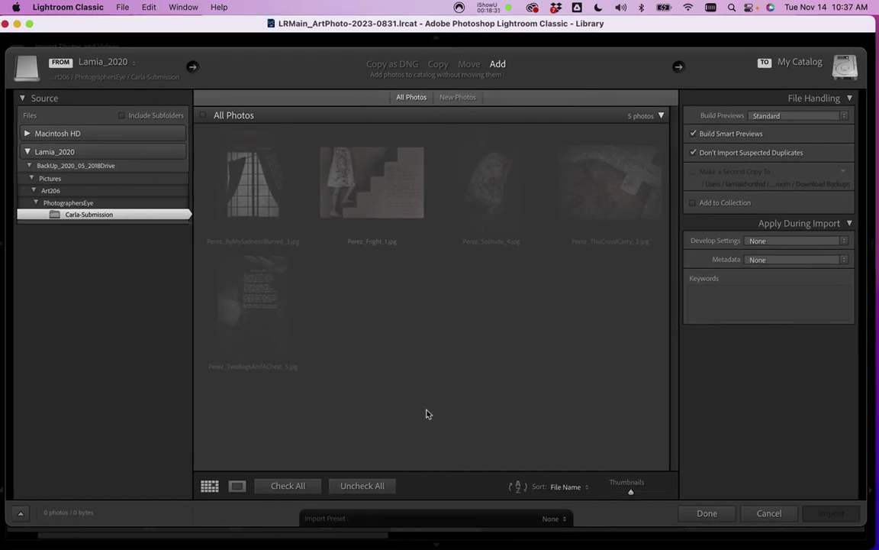
pyautogui.click(762, 513)
pyautogui.moveTo(418, 445); pyautogui.dragTo(92, 500)
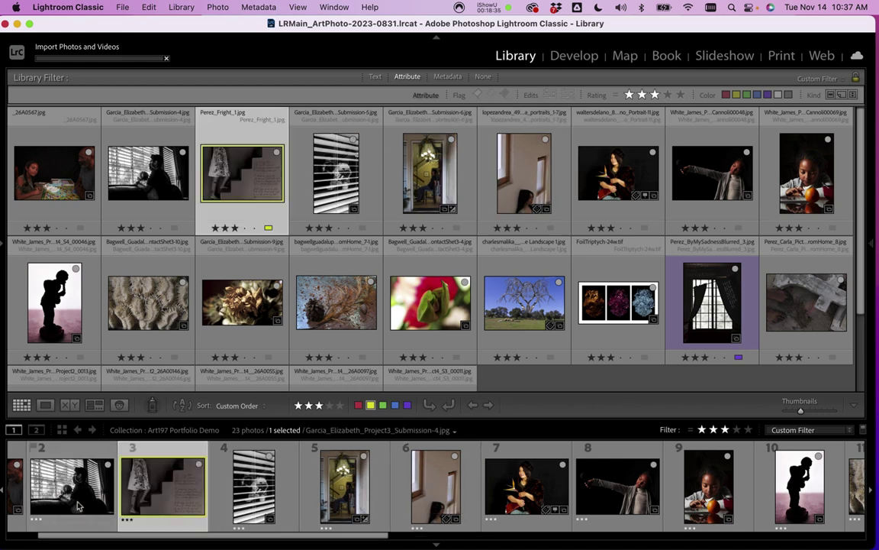
# Step: Maximize the window and move the Fright_1 staircase photo to first place
pyautogui.moveTo(148, 23); pyautogui.dragTo(167, 23)
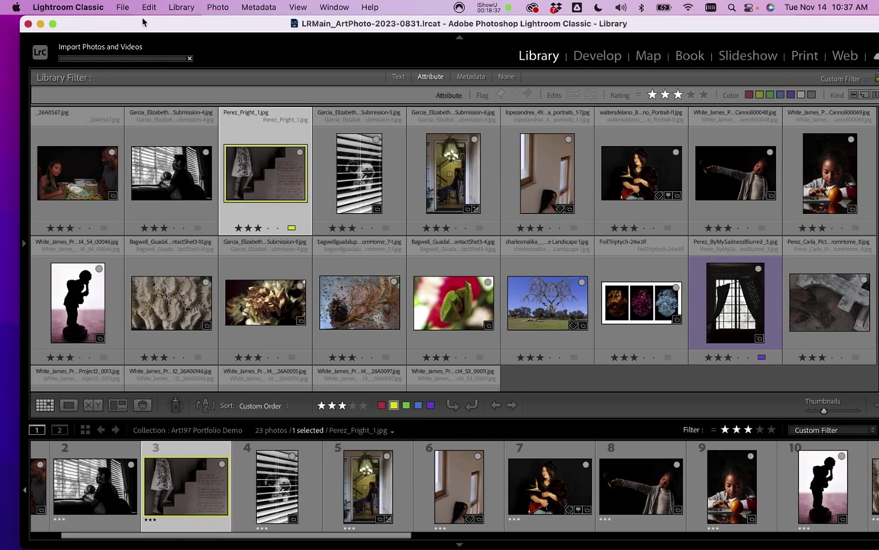
pyautogui.click(48, 24)
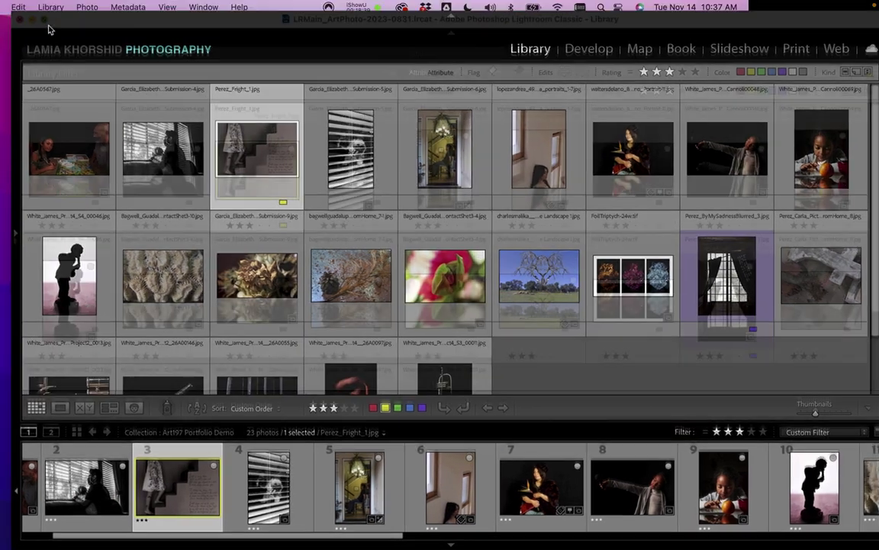
pyautogui.moveTo(414, 539)
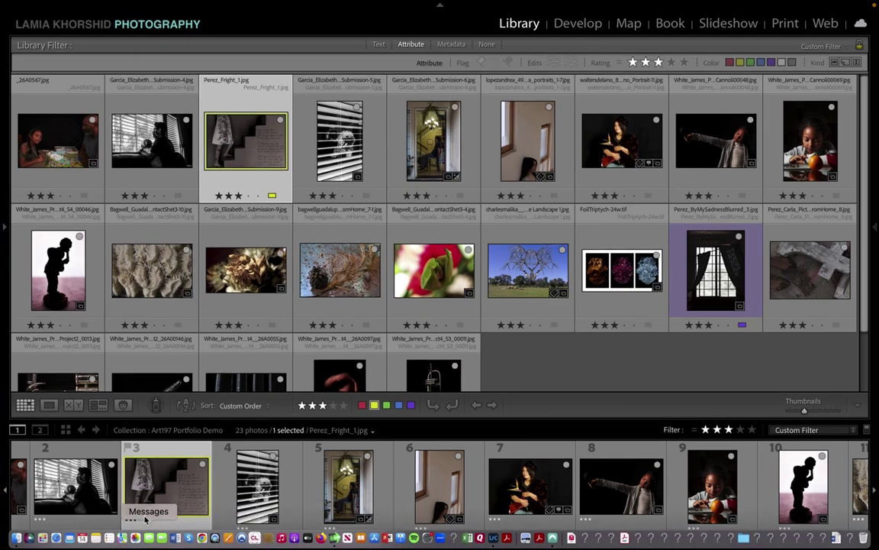
pyautogui.moveTo(23, 496); pyautogui.dragTo(31, 496)
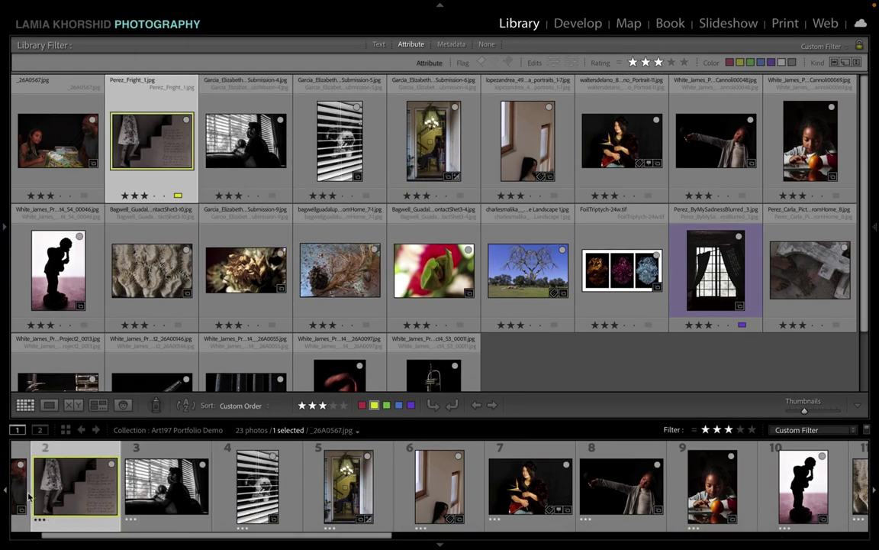
pyautogui.moveTo(135, 495); pyautogui.dragTo(52, 489)
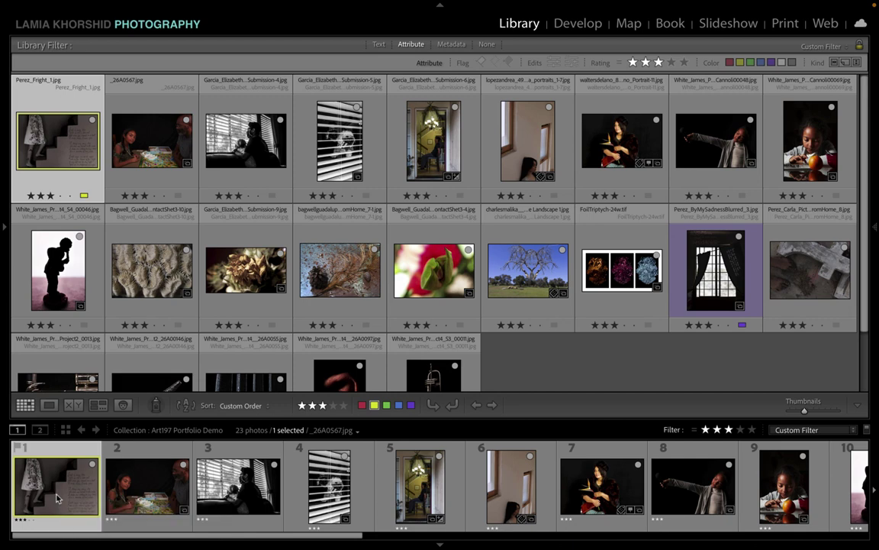
# Step: Drag the PicturesFromHome_8 cross photo up to second place, right after the staircase
pyautogui.scroll(-2, 359, 500)
pyautogui.scroll(-12, 367, 506)
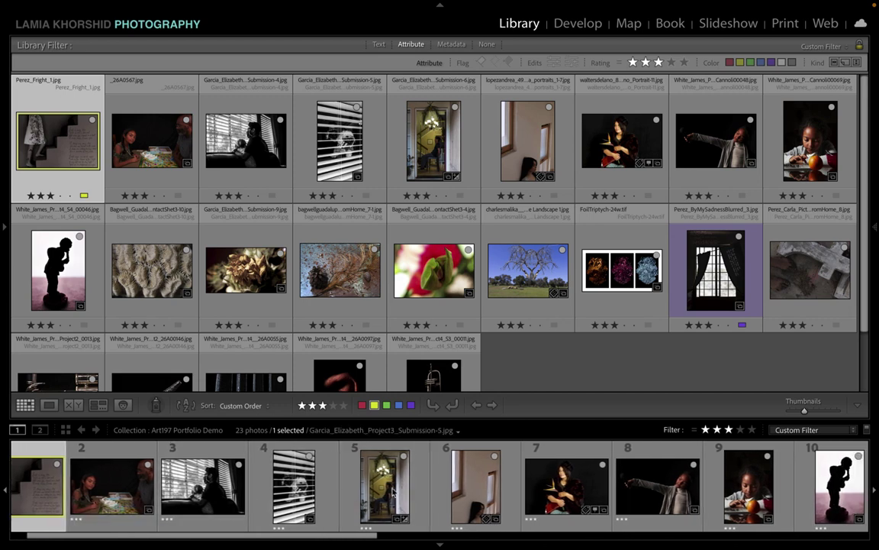
pyautogui.scroll(-1, 449, 492)
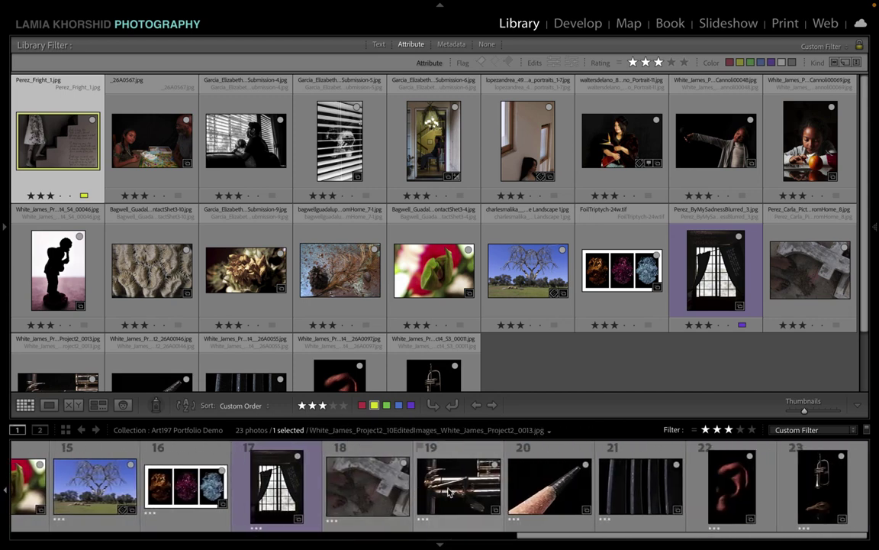
pyautogui.moveTo(358, 488); pyautogui.dragTo(107, 433)
pyautogui.scroll(13, 286, 492)
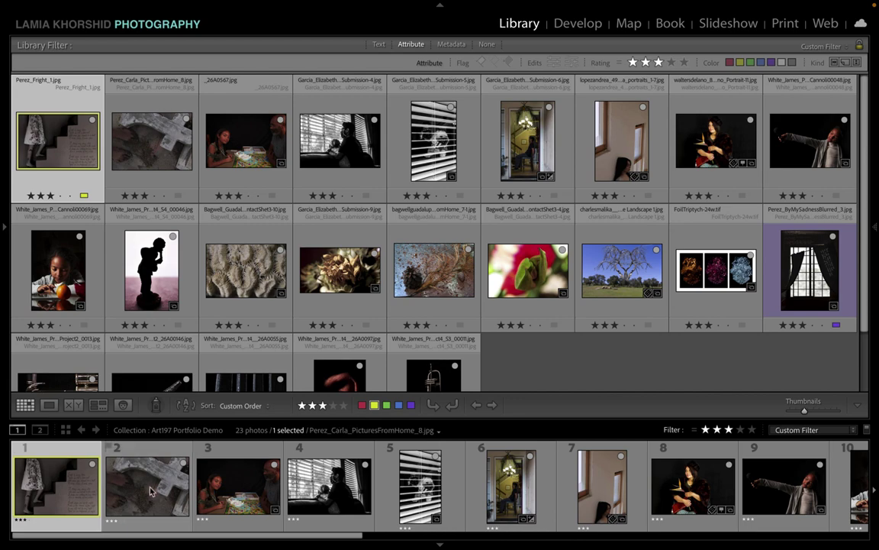
pyautogui.click(137, 443)
pyautogui.click(73, 496)
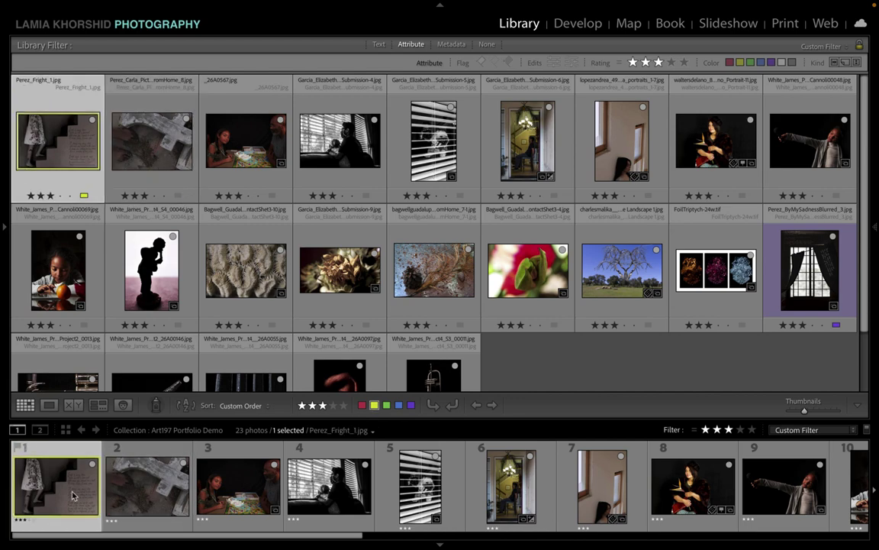
# Step: Compare the staircase and cross photos back and forth in Loupe view
pyautogui.doubleClick(73, 497)
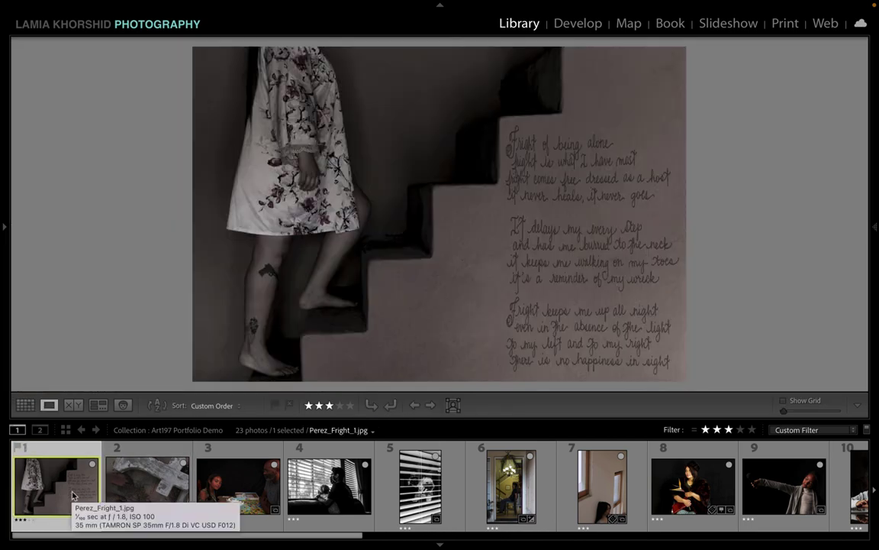
pyautogui.press('Right')
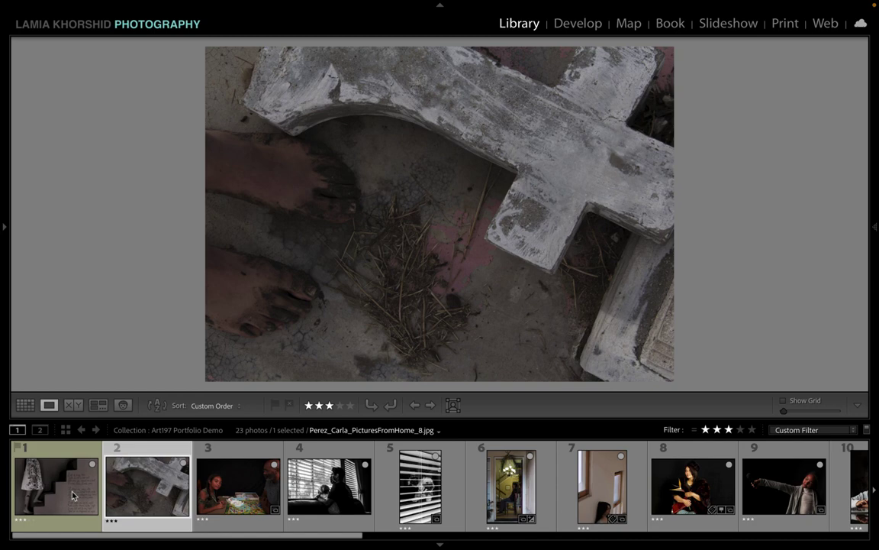
pyautogui.press('Left')
pyautogui.press('Right')
pyautogui.press('Left')
pyautogui.press('Right')
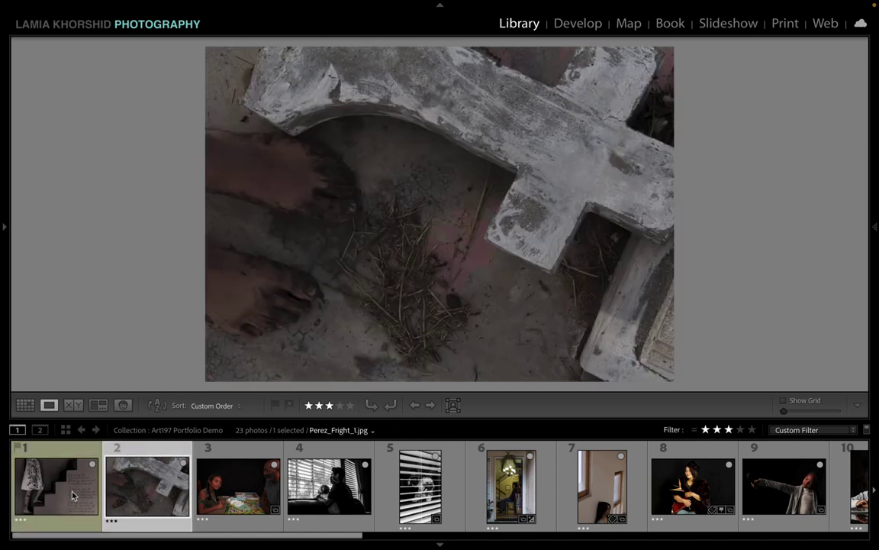
pyautogui.press('Left')
pyautogui.press('Right')
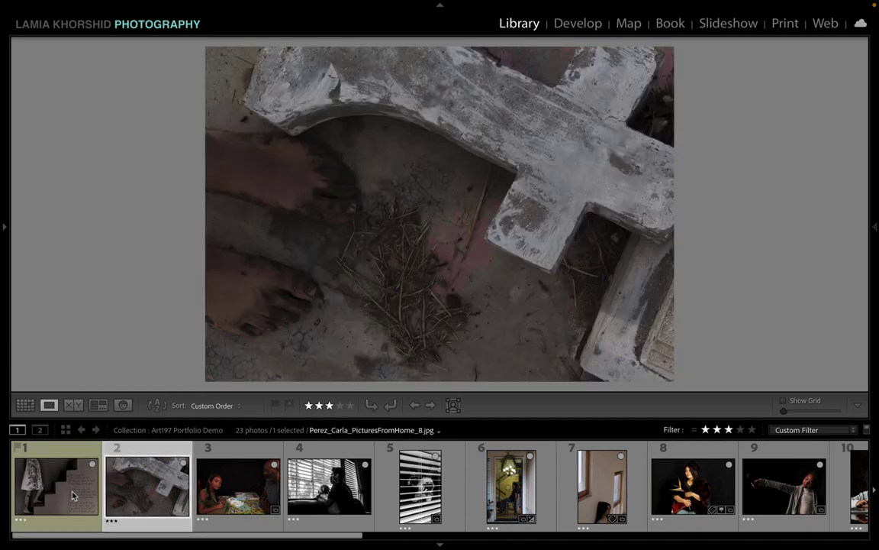
pyautogui.press('Left')
pyautogui.press('Right')
pyautogui.press('Left')
pyautogui.press('Right')
pyautogui.press('Left')
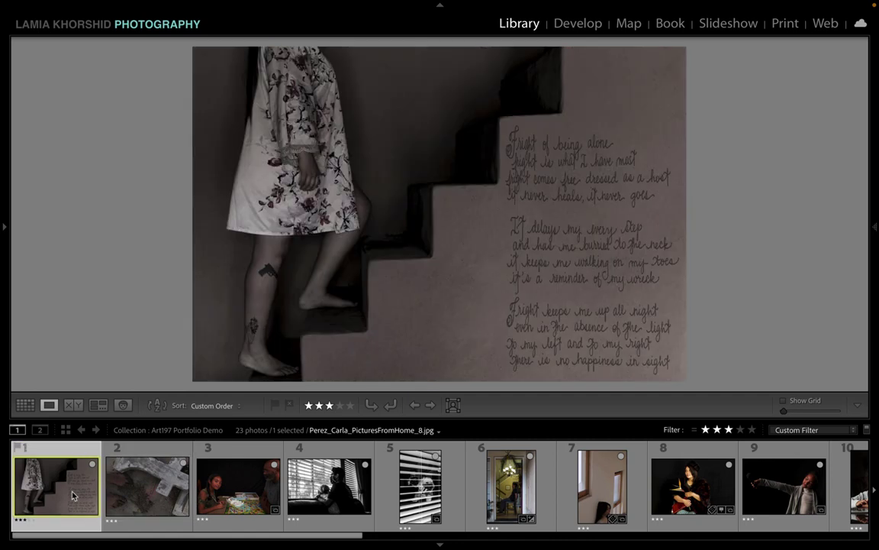
pyautogui.press('Right')
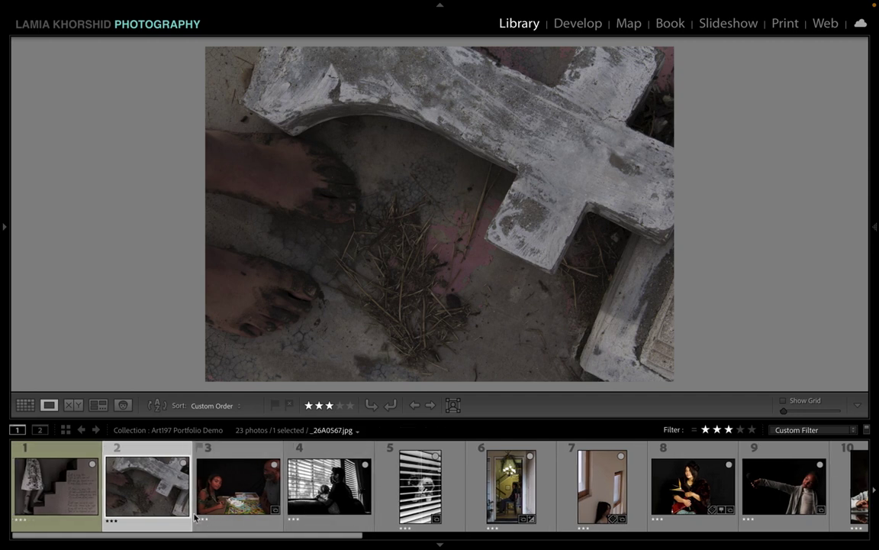
pyautogui.click(67, 479)
pyautogui.click(122, 487)
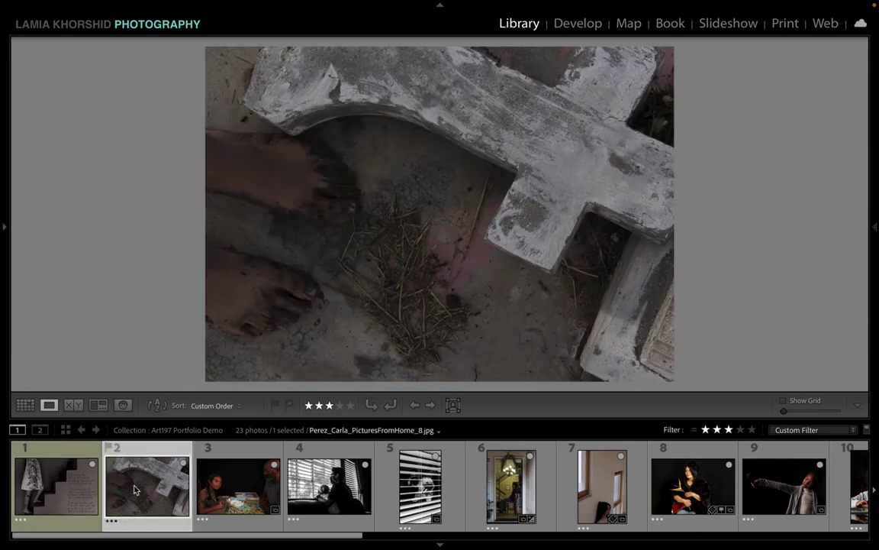
pyautogui.click(47, 498)
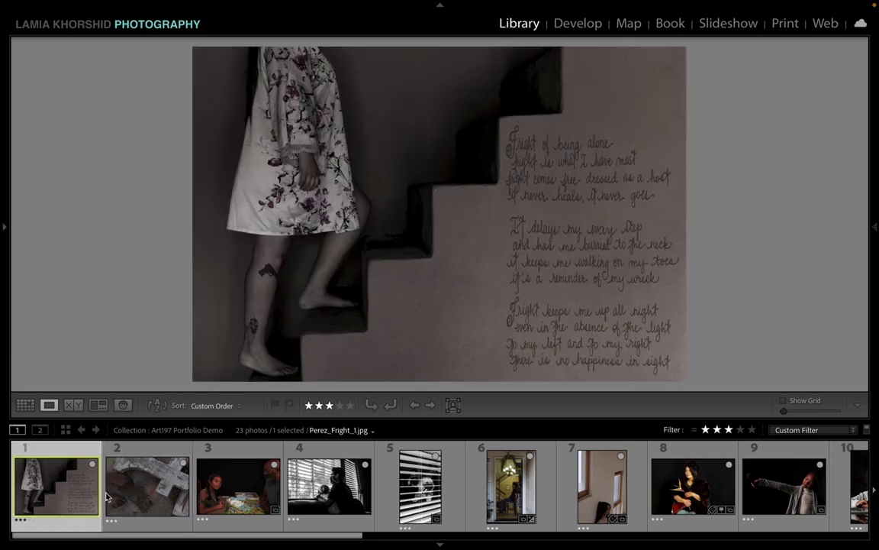
pyautogui.click(136, 504)
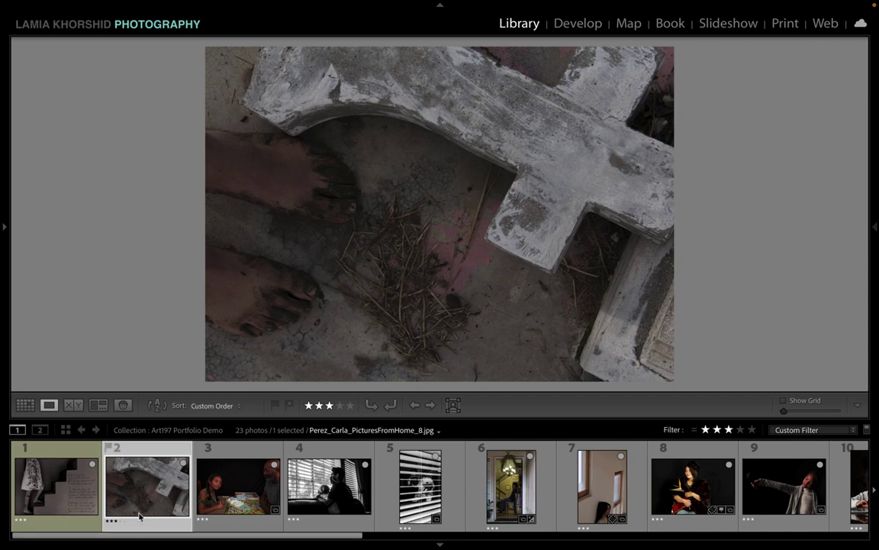
# Step: Move the woman-with-flower Portrait-11 photo to third place and review the first three
pyautogui.moveTo(716, 496); pyautogui.dragTo(194, 441)
pyautogui.click(229, 465)
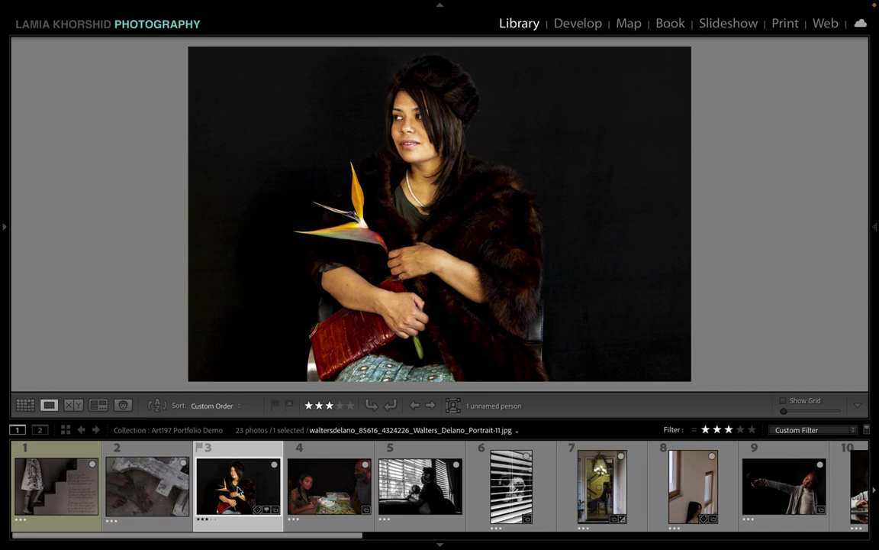
pyautogui.click(48, 495)
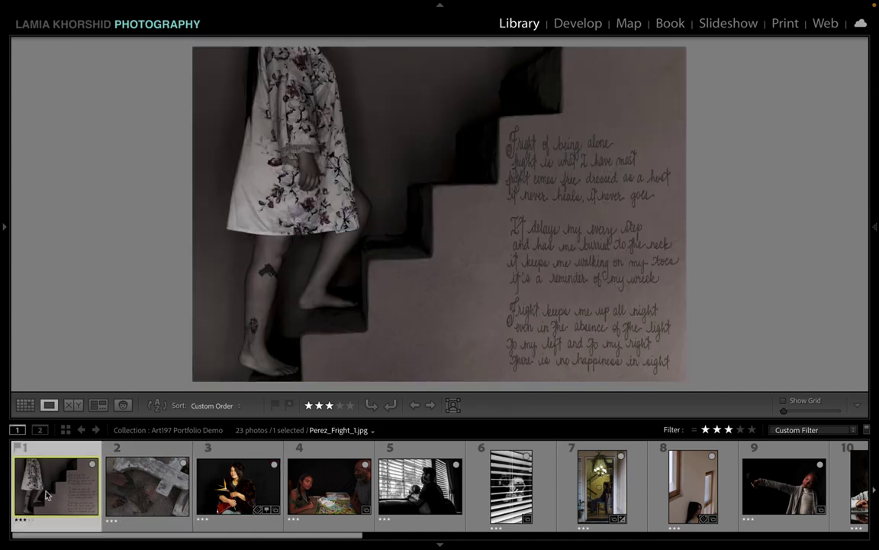
pyautogui.click(115, 495)
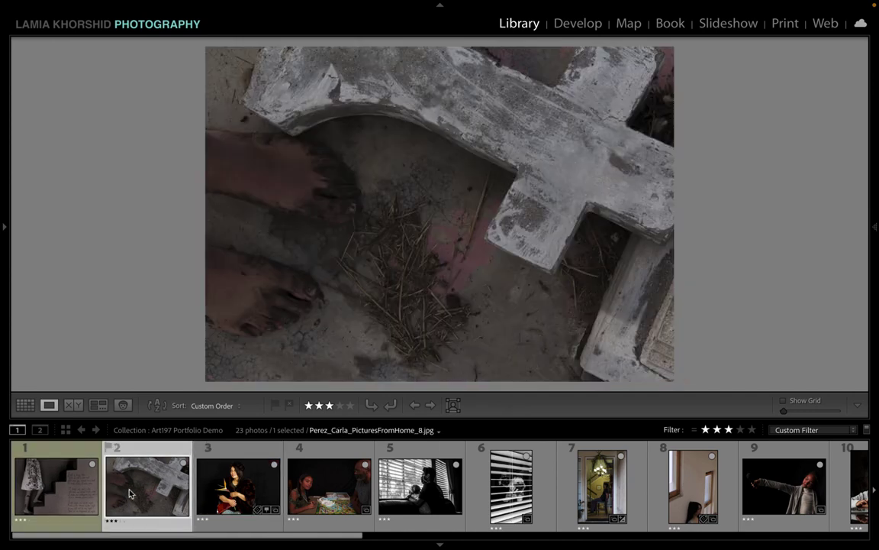
pyautogui.click(248, 487)
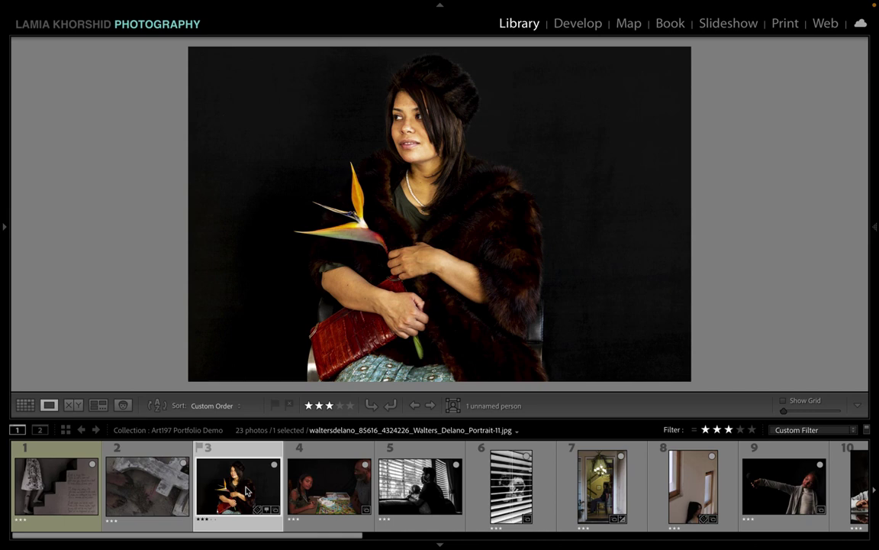
# Step: Move the girl-with-microphone photo to fourth, comparing it with the flower portrait and board-game photo
pyautogui.moveTo(780, 471); pyautogui.dragTo(315, 485)
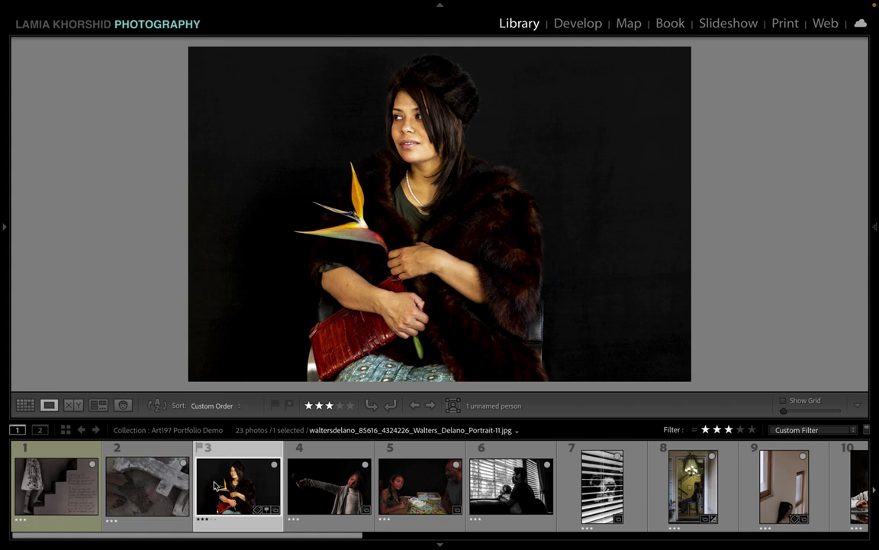
pyautogui.click(332, 495)
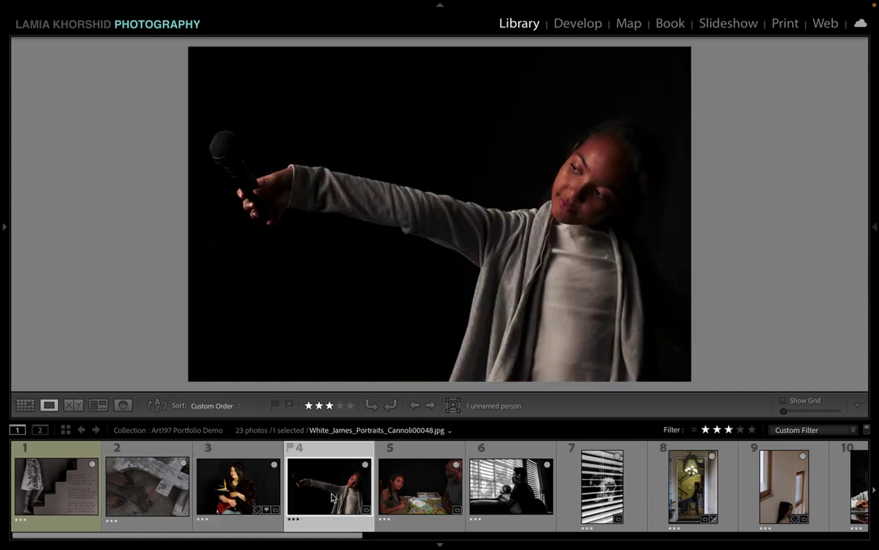
pyautogui.click(229, 458)
pyautogui.click(327, 491)
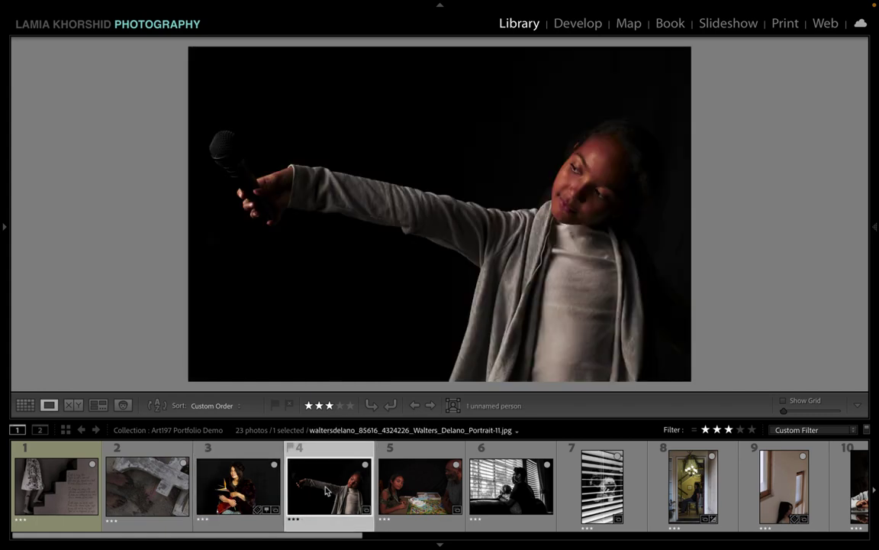
pyautogui.click(262, 491)
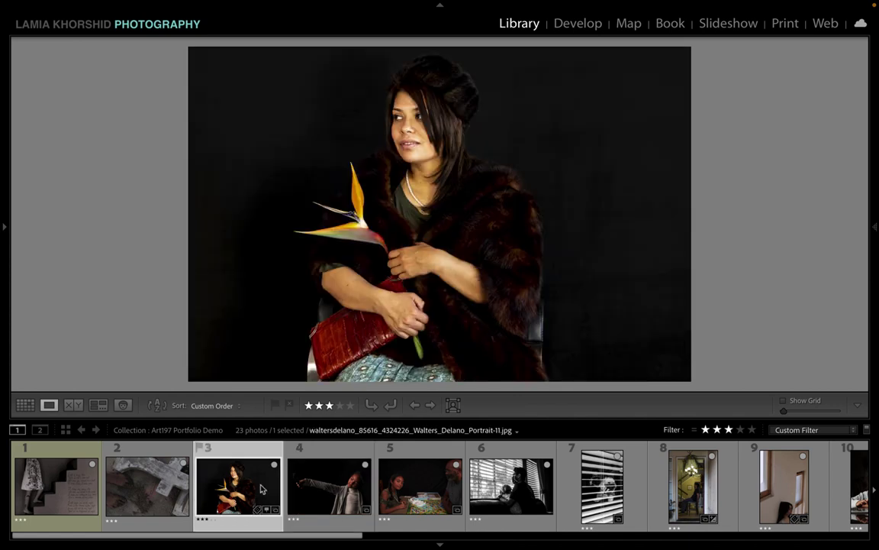
pyautogui.click(323, 487)
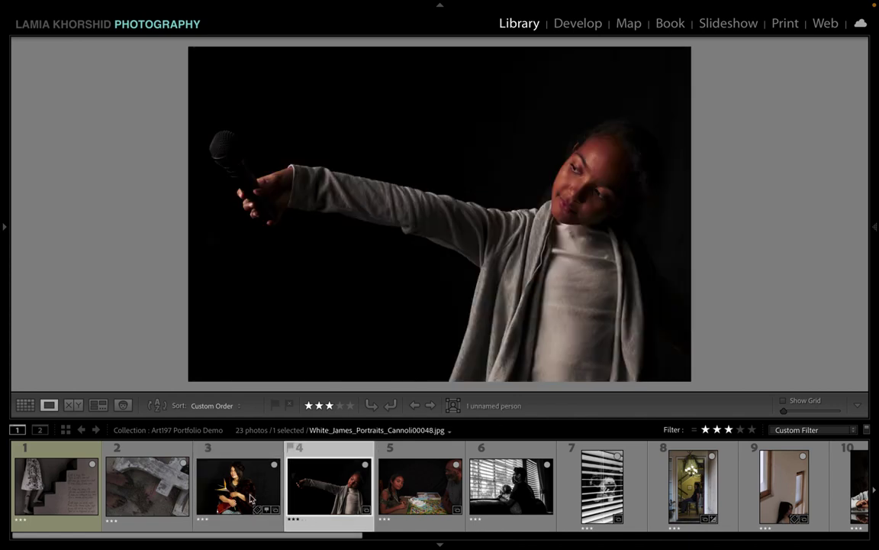
pyautogui.click(244, 489)
pyautogui.click(334, 494)
pyautogui.click(440, 494)
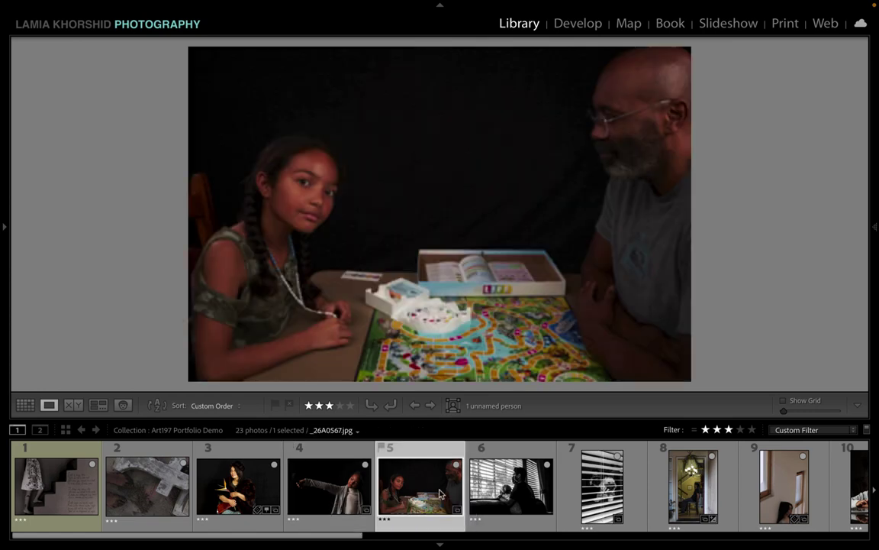
# Step: Drag the girl-with-orange photo to sixth place, after the board-game photo
pyautogui.scroll(-1, 440, 494)
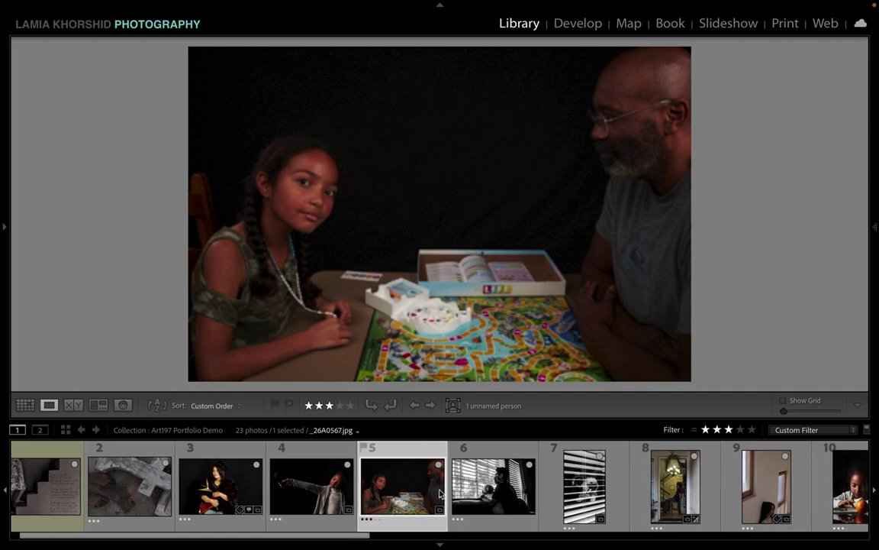
pyautogui.scroll(1, 440, 494)
pyautogui.scroll(-5, 440, 494)
pyautogui.scroll(-3, 611, 480)
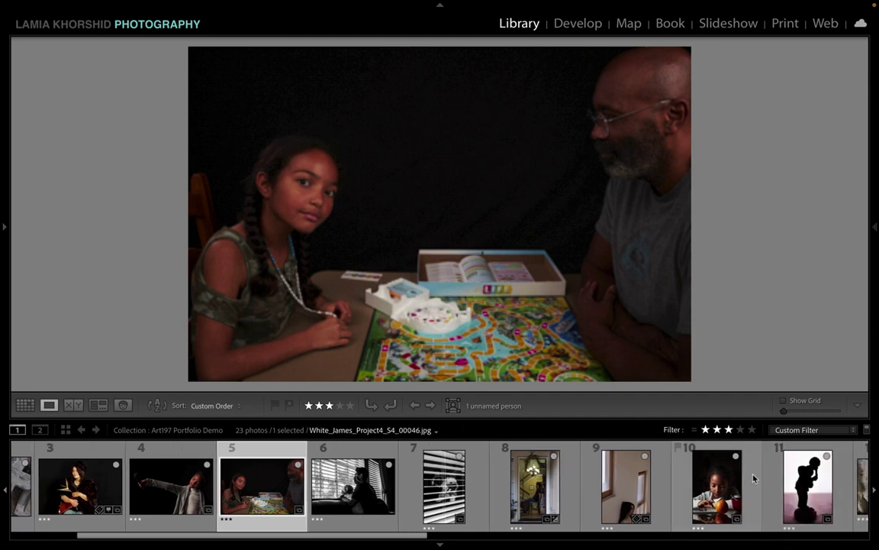
pyautogui.moveTo(722, 495); pyautogui.dragTo(400, 495)
pyautogui.scroll(-4, 400, 495)
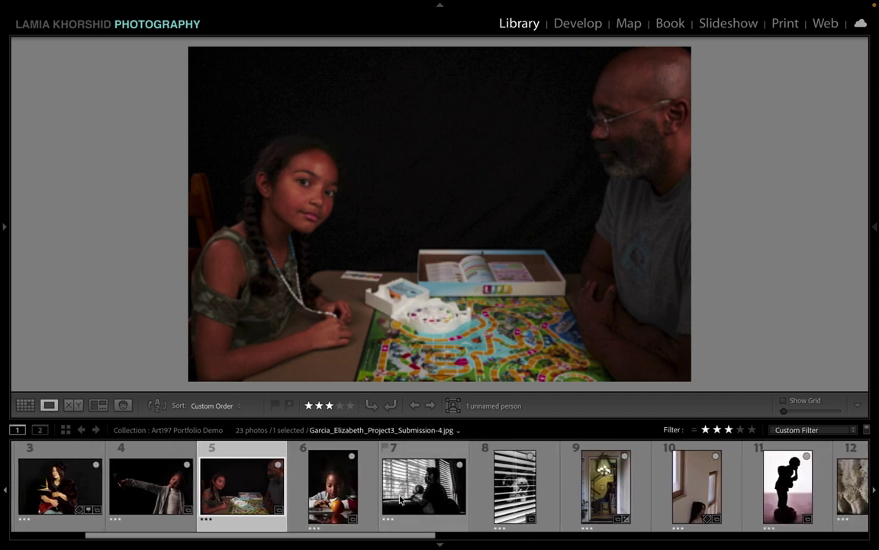
pyautogui.scroll(1, 400, 499)
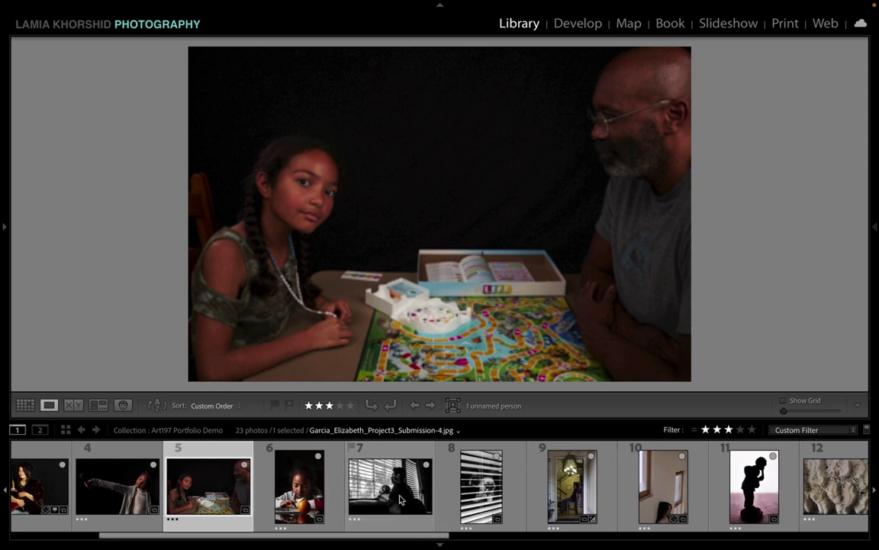
# Step: Move the chandelier hallway photo to seventh and compare the orange and doorway photos
pyautogui.click(304, 497)
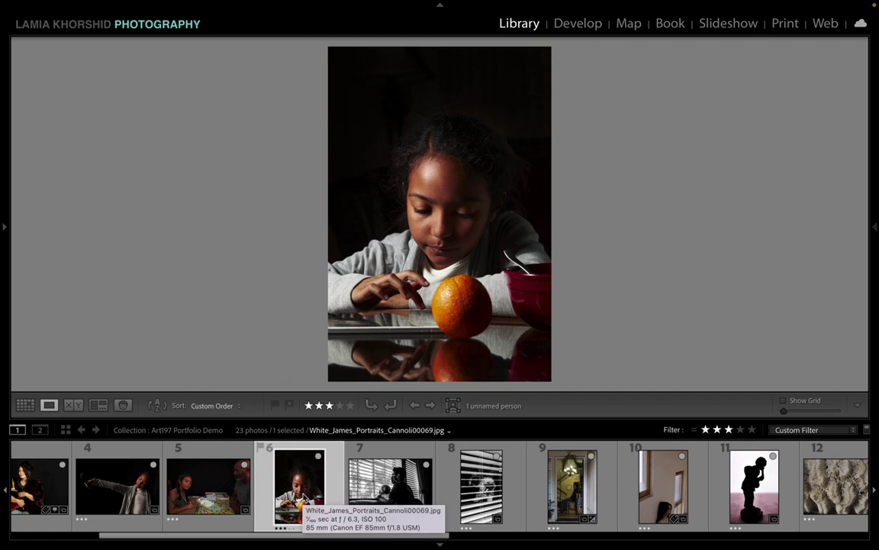
pyautogui.scroll(-5, 526, 500)
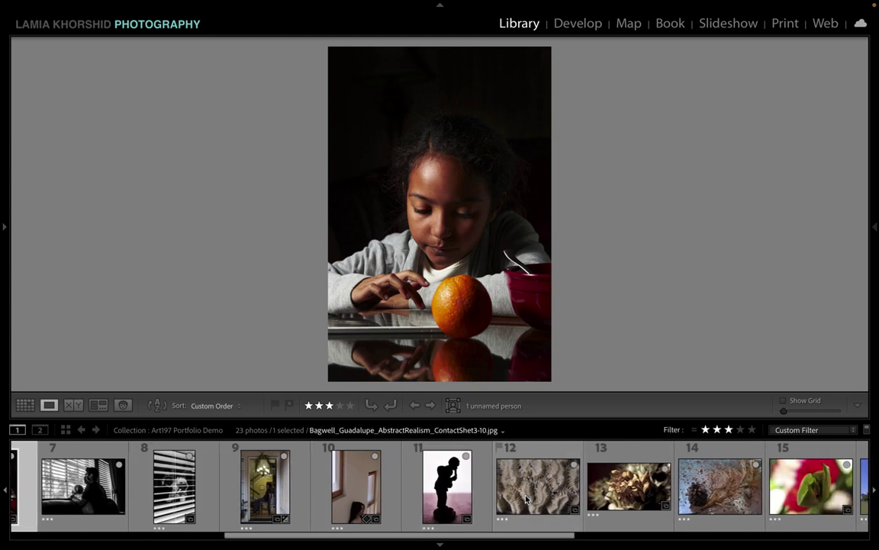
pyautogui.scroll(-10, 526, 500)
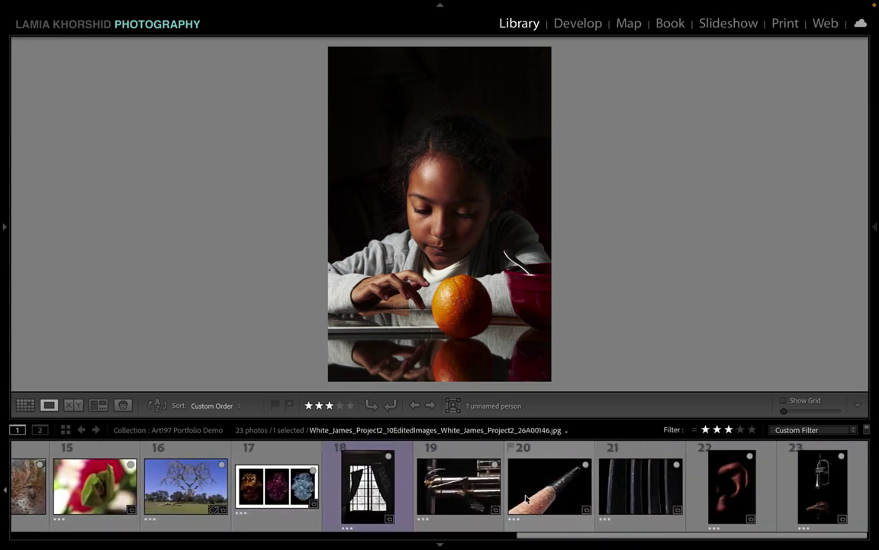
pyautogui.scroll(15, 525, 500)
pyautogui.scroll(-1, 526, 500)
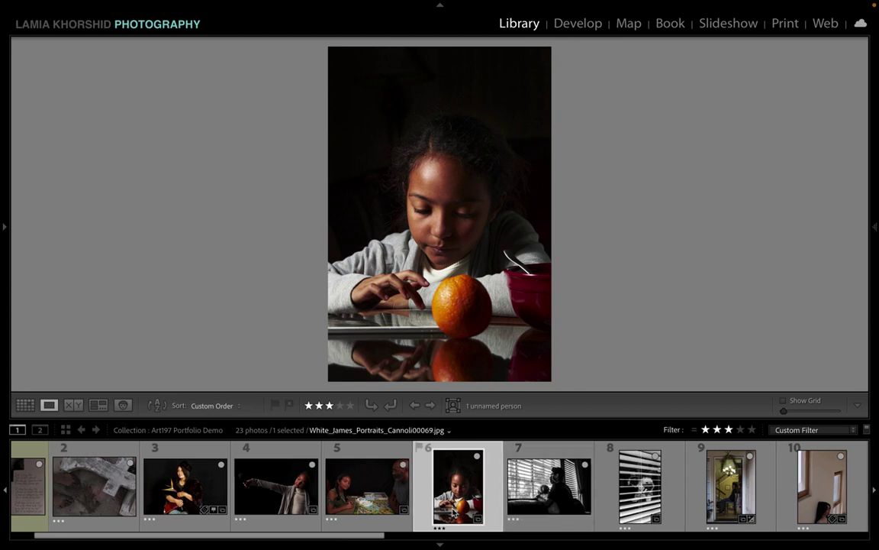
pyautogui.scroll(-1, 659, 489)
pyautogui.moveTo(706, 502); pyautogui.dragTo(459, 498)
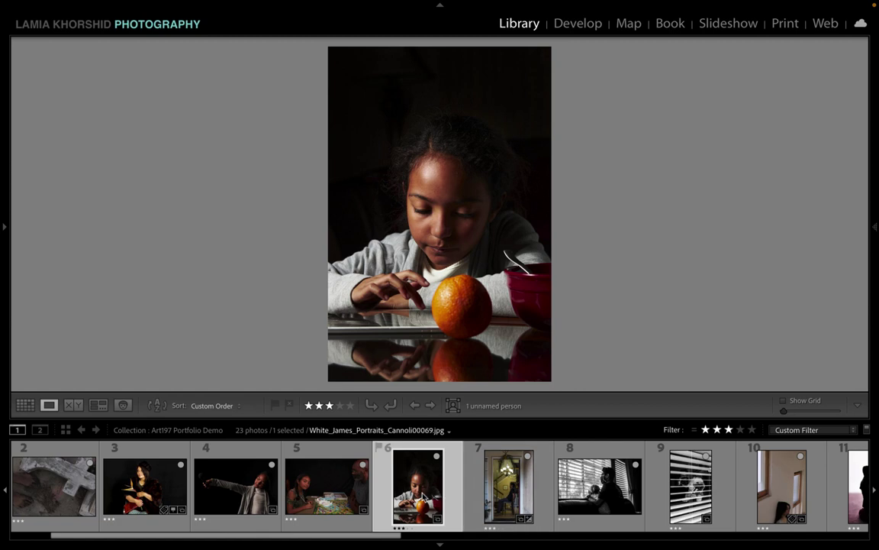
pyautogui.click(509, 500)
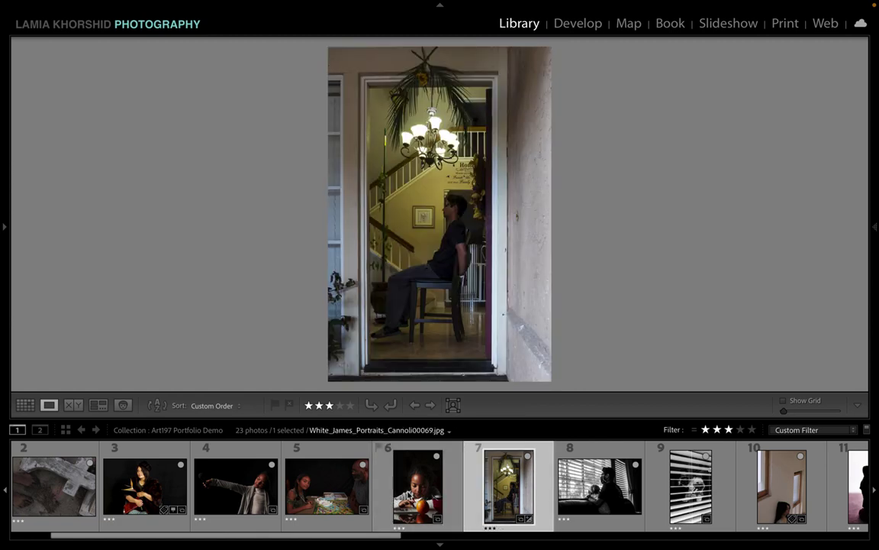
pyautogui.click(418, 488)
pyautogui.click(511, 500)
pyautogui.scroll(-1, 512, 499)
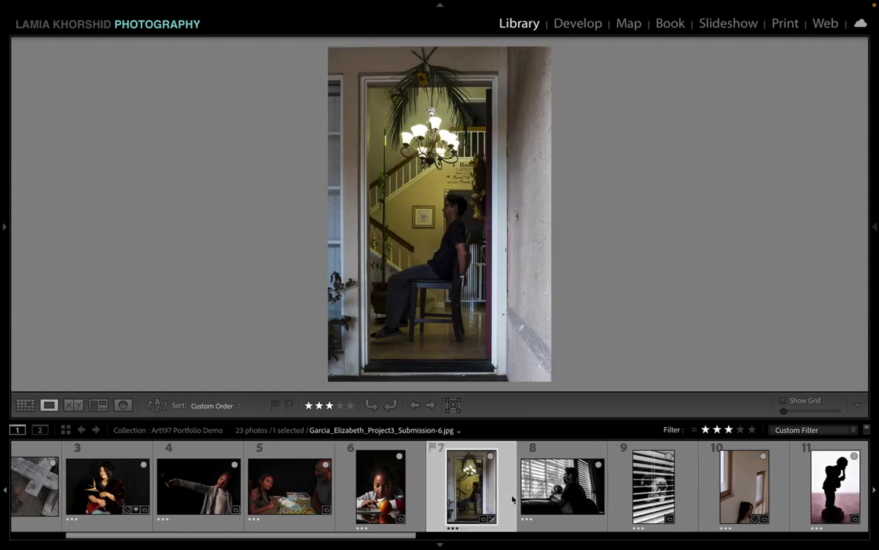
pyautogui.scroll(-1, 512, 499)
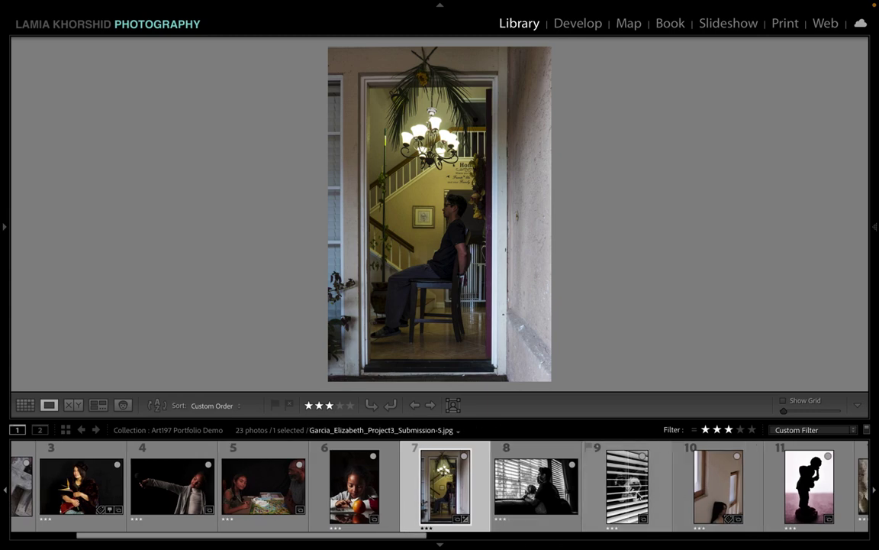
# Step: Place the woman-by-window photo ahead of the doorway photo in seventh place
pyautogui.moveTo(696, 494); pyautogui.dragTo(504, 493)
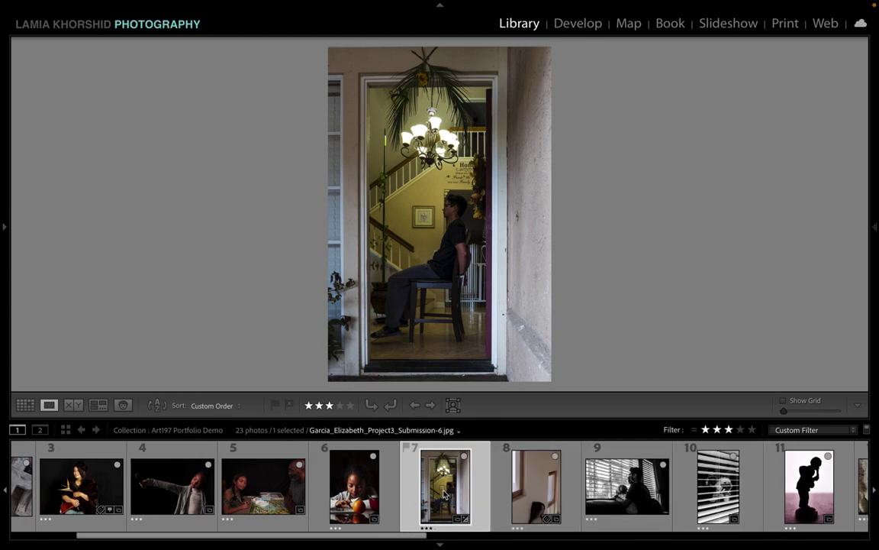
pyautogui.click(542, 497)
pyautogui.press('Left')
pyautogui.click(549, 497)
pyautogui.moveTo(549, 497); pyautogui.dragTo(428, 495)
# Step: Compare the girl-with-orange, woman-by-window and doorway photos large in Loupe
pyautogui.click(364, 497)
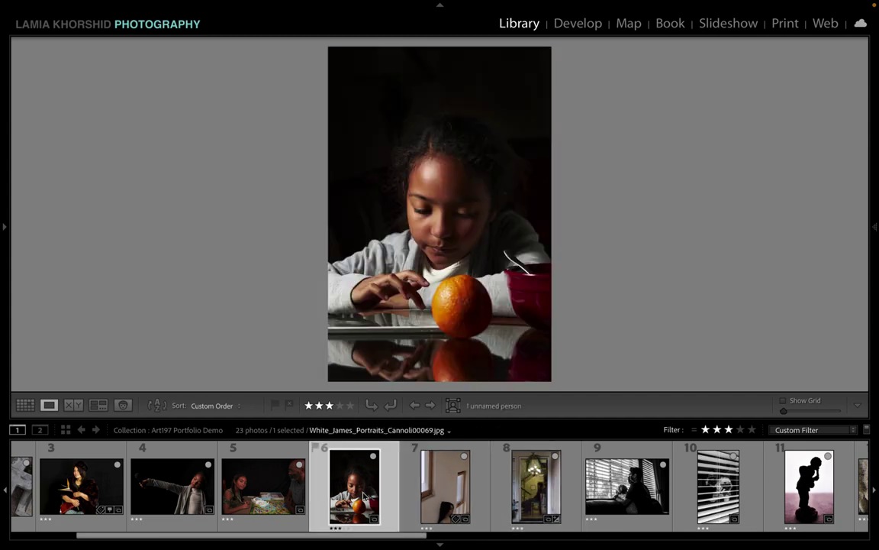
pyautogui.click(432, 508)
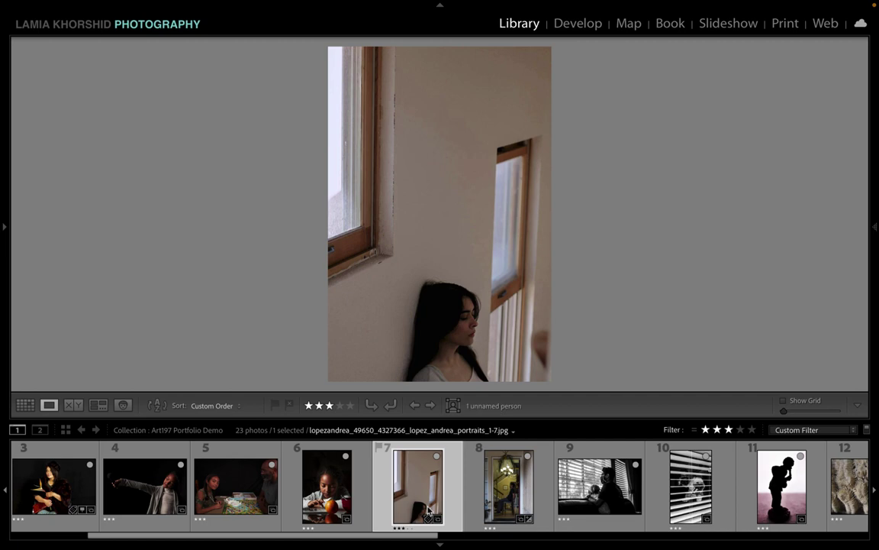
pyautogui.click(432, 508)
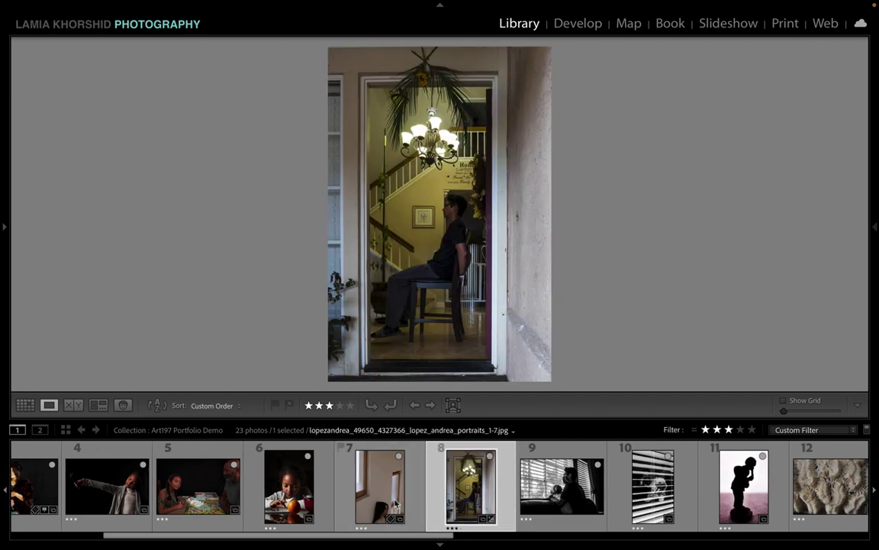
pyautogui.click(395, 504)
pyautogui.click(464, 496)
pyautogui.click(400, 496)
pyautogui.click(470, 488)
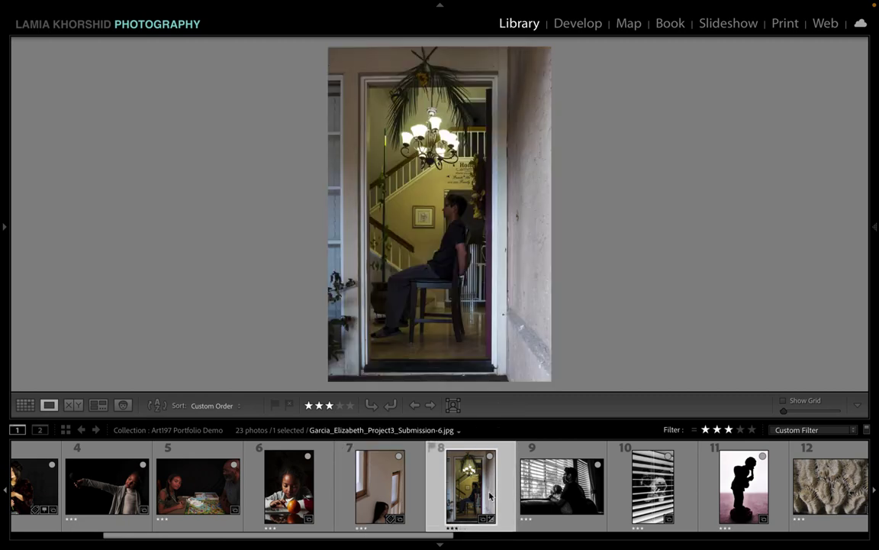
pyautogui.click(394, 496)
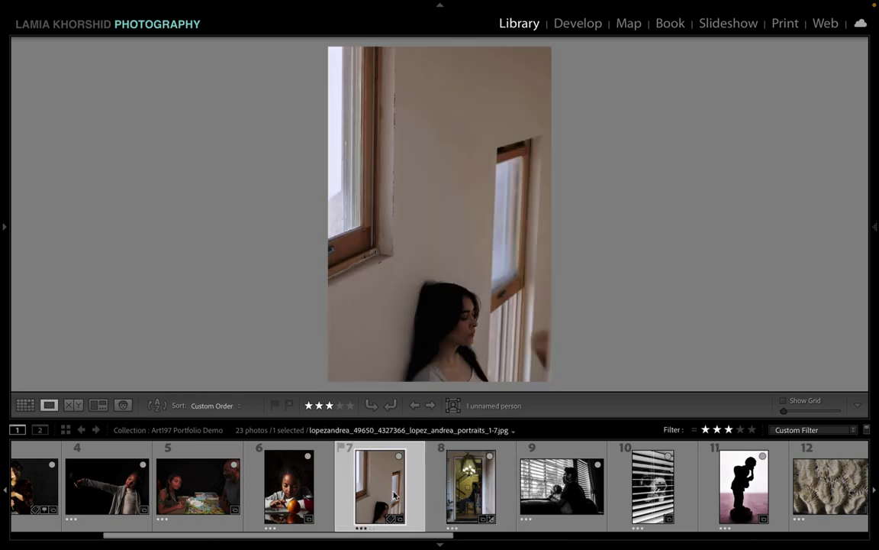
pyautogui.click(486, 513)
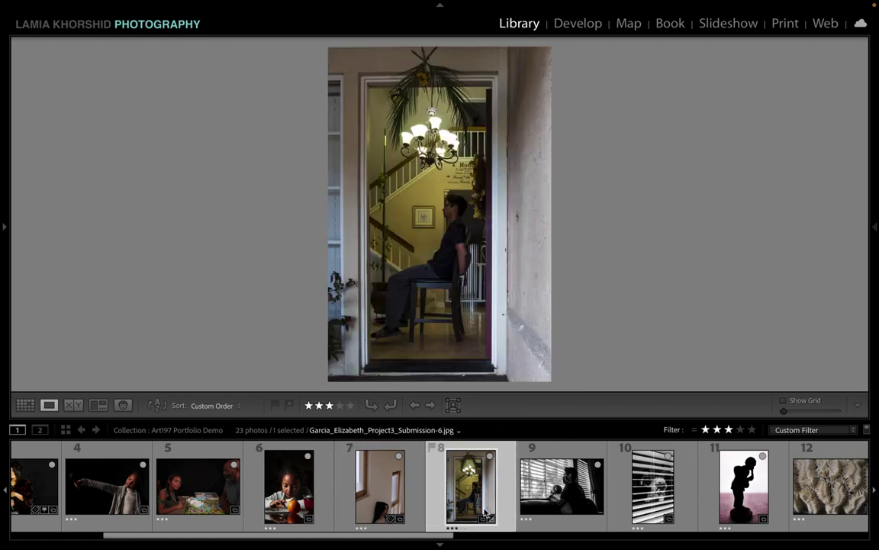
pyautogui.click(394, 502)
pyautogui.click(456, 513)
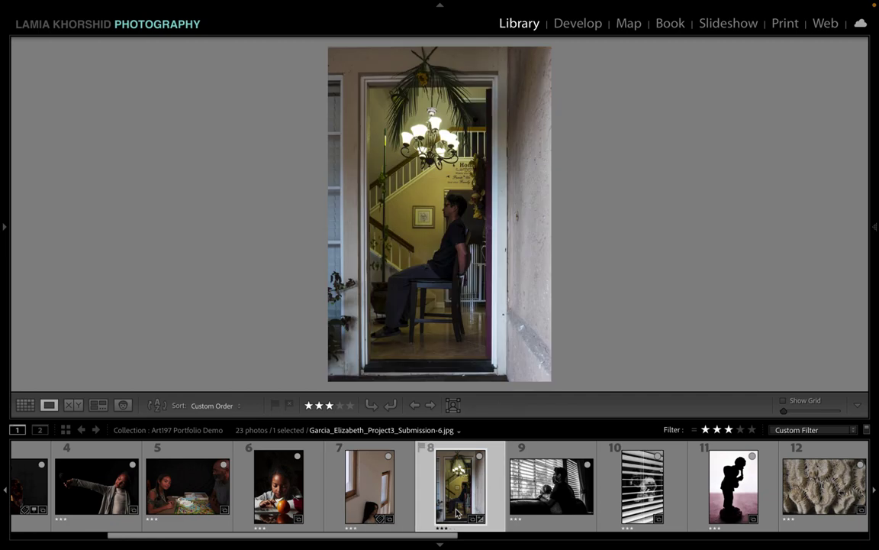
pyautogui.click(403, 514)
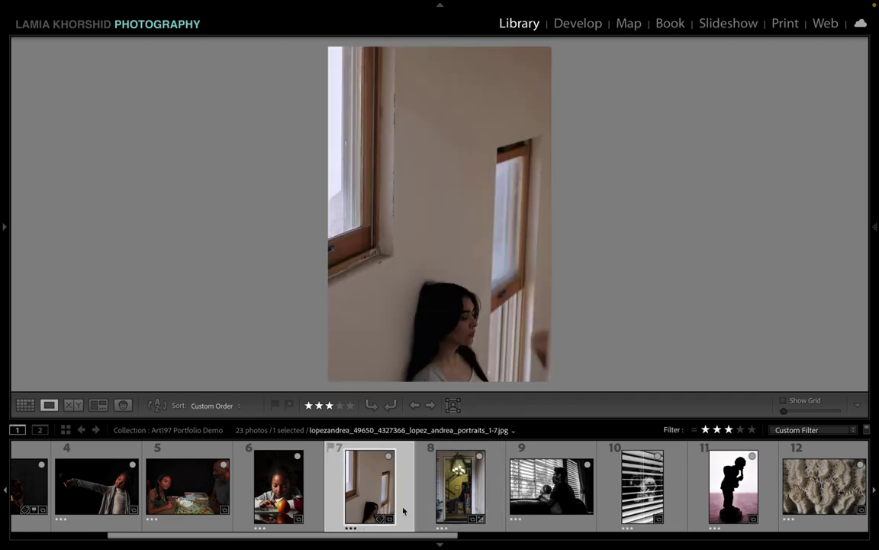
pyautogui.click(458, 510)
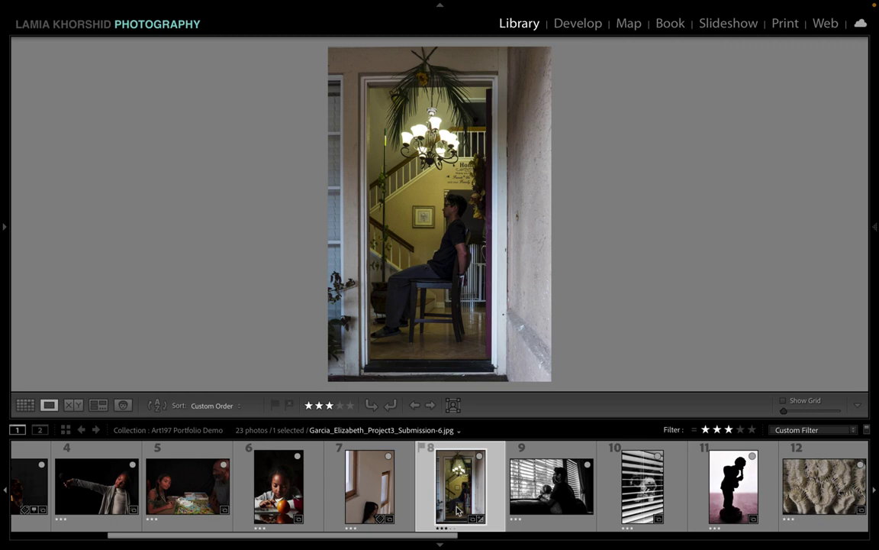
pyautogui.click(269, 491)
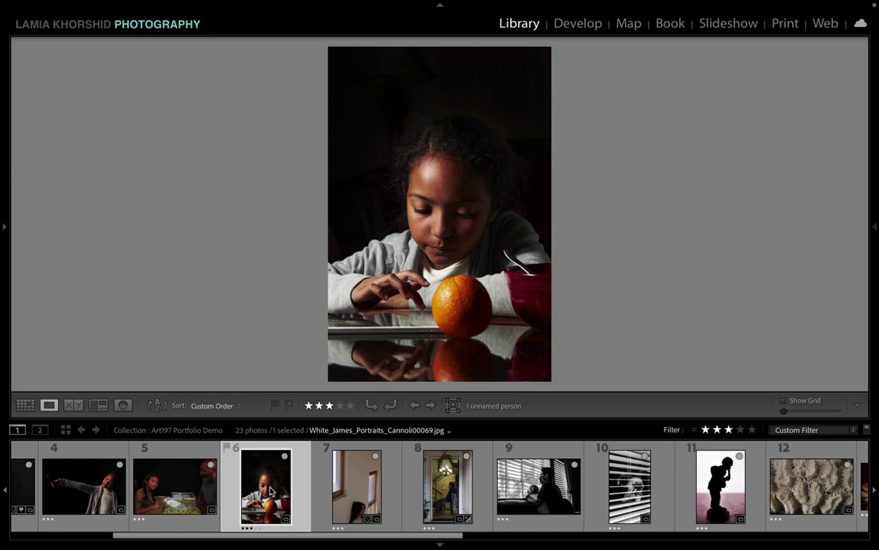
pyautogui.click(346, 492)
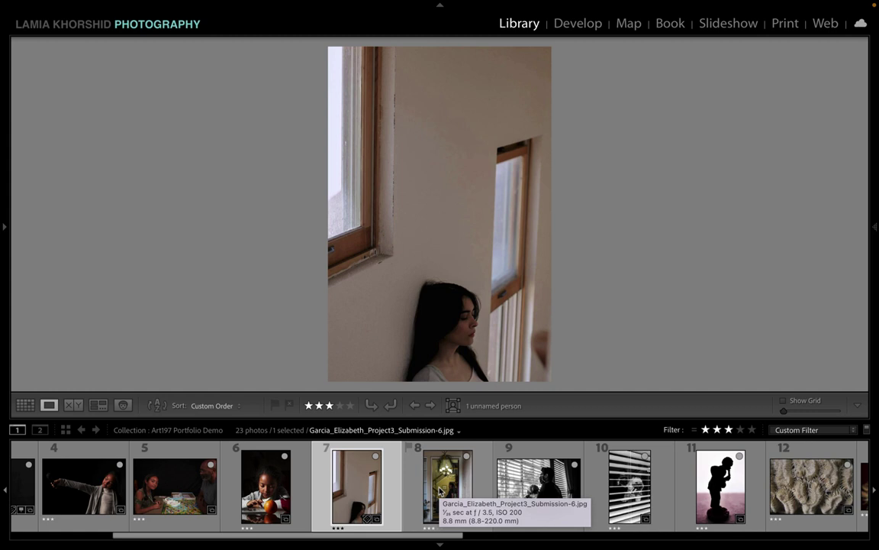
pyautogui.click(440, 493)
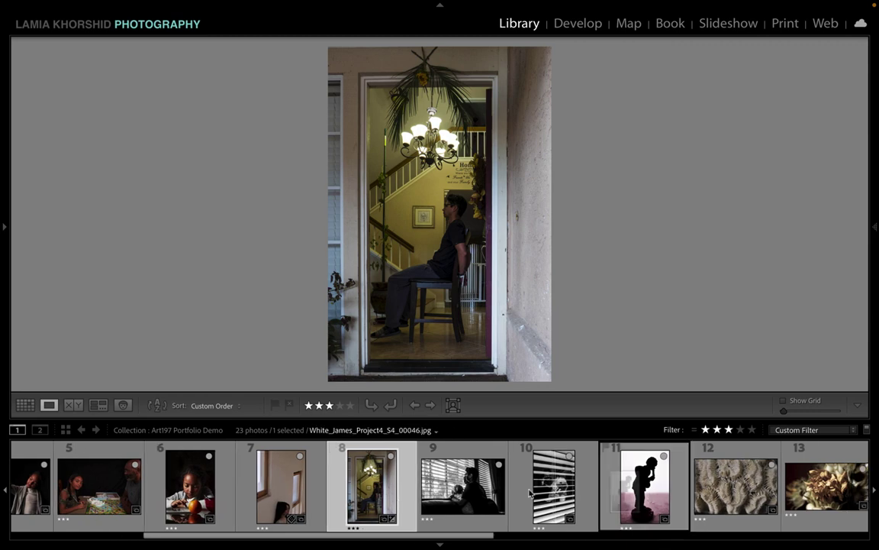
# Step: Move the silhouette photo to slot 9 after the doorway and compare them
pyautogui.moveTo(424, 492); pyautogui.dragTo(453, 495)
pyautogui.click(455, 496)
pyautogui.click(342, 451)
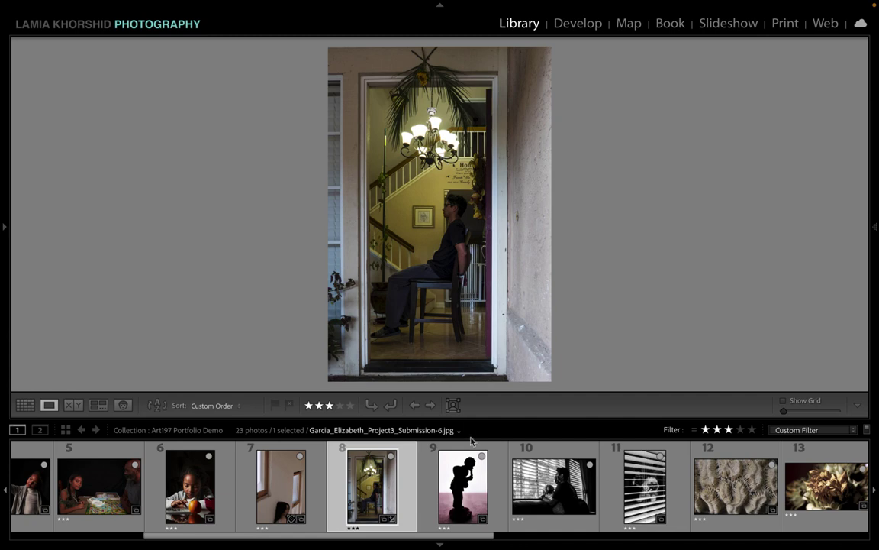
pyautogui.click(464, 482)
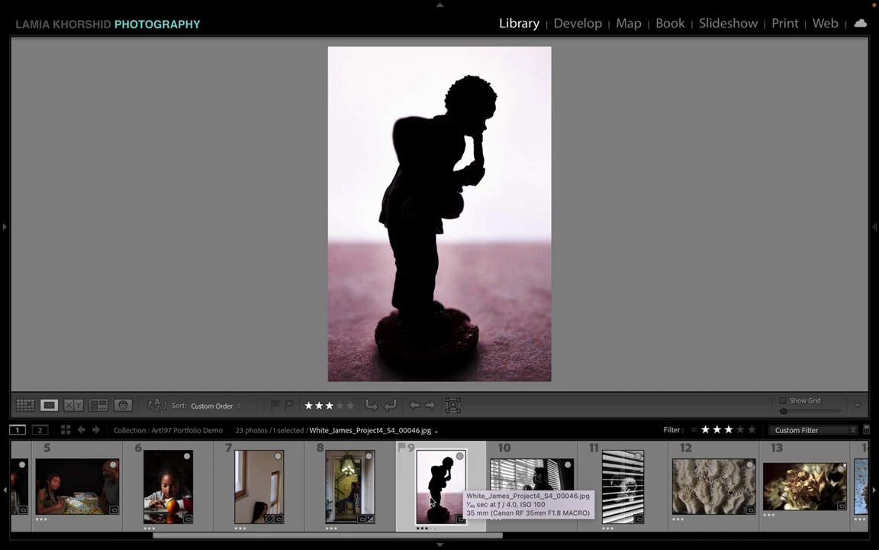
pyautogui.click(353, 498)
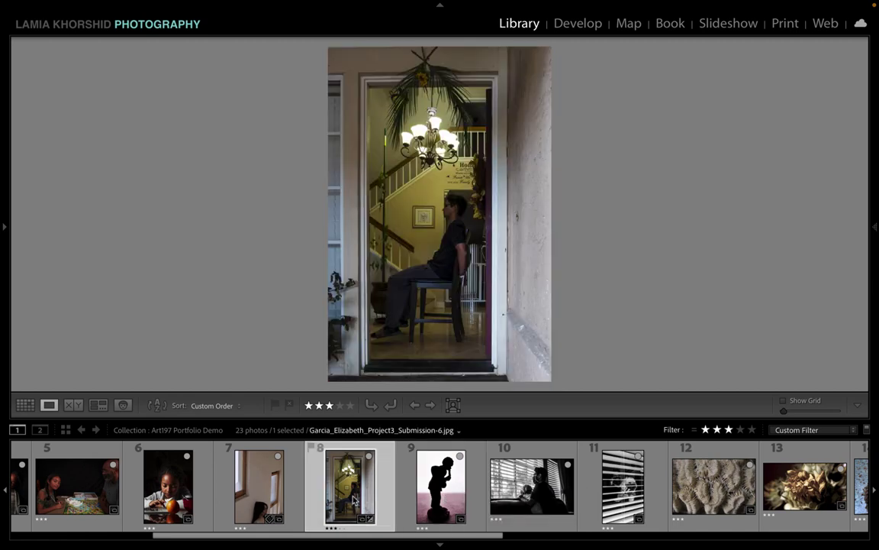
pyautogui.click(443, 490)
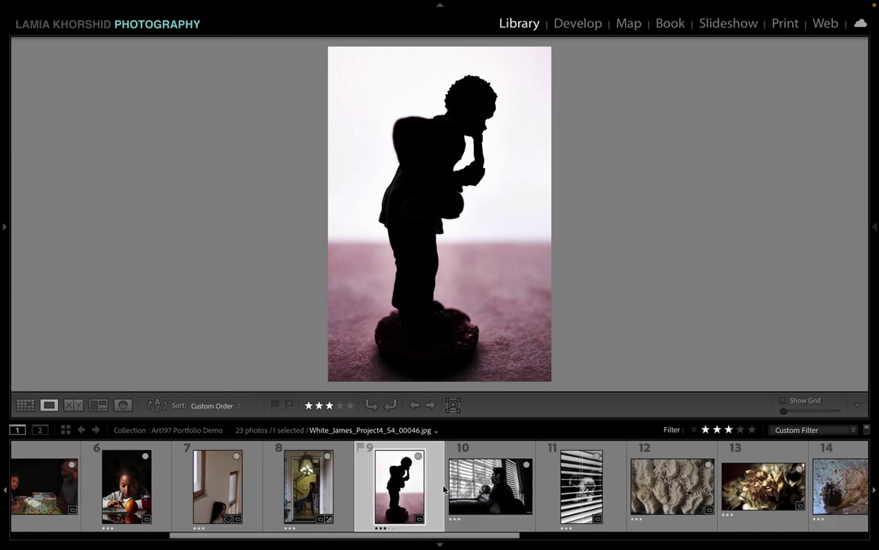
# Step: Bring the ear photo up after the silhouette and insert the trumpet photo between them
pyautogui.scroll(-6, 394, 504)
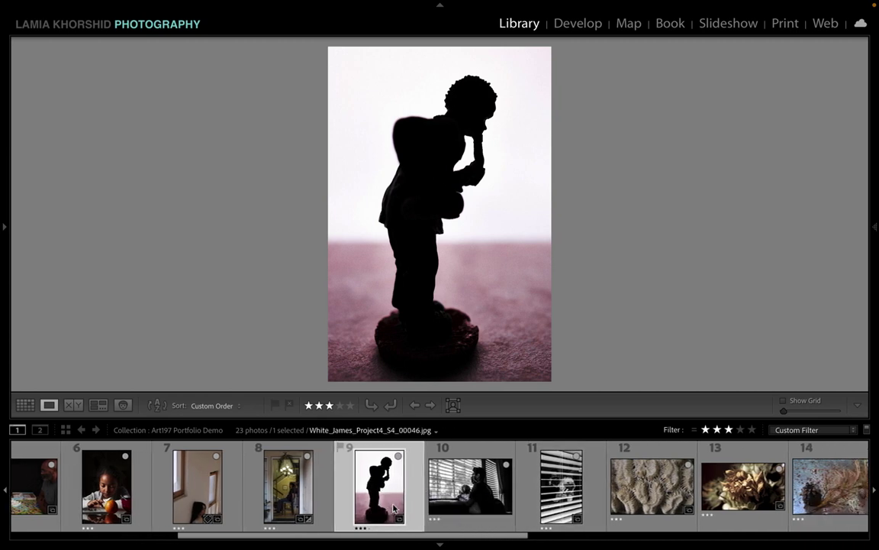
pyautogui.scroll(-3, 694, 485)
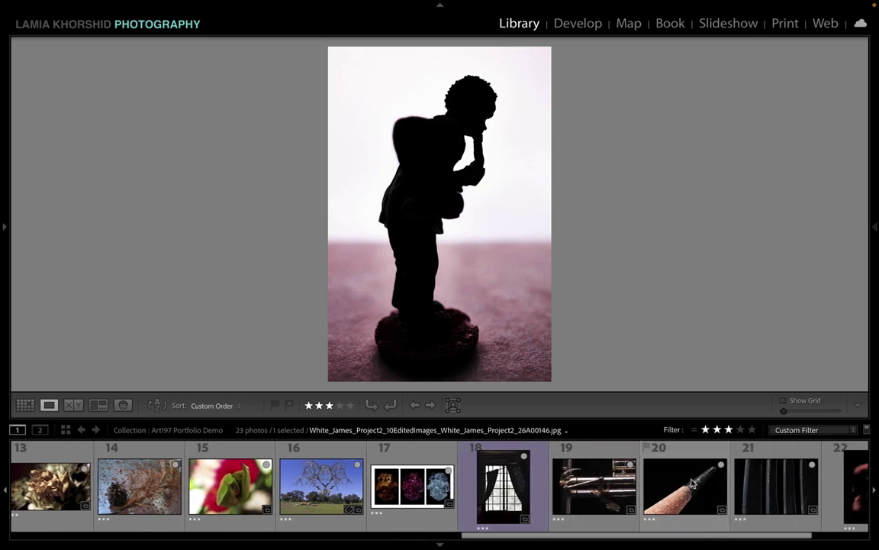
pyautogui.moveTo(718, 490); pyautogui.dragTo(187, 496)
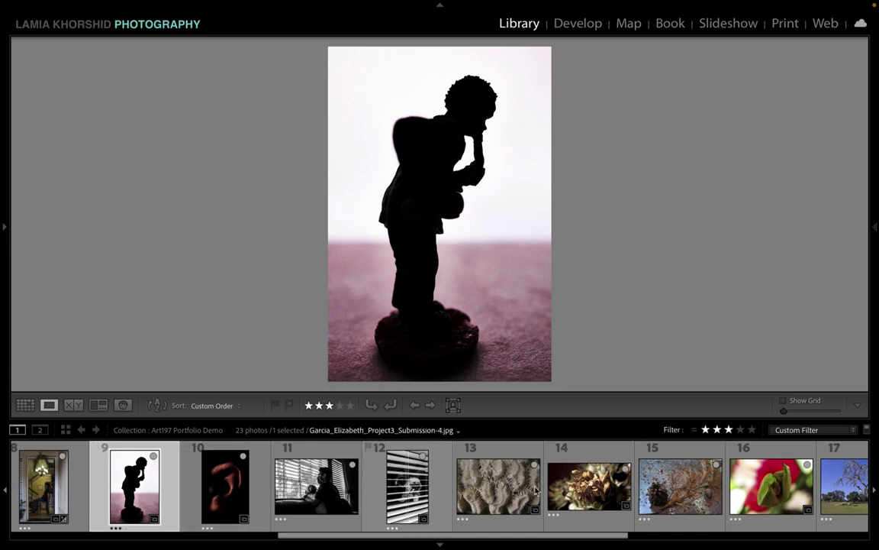
pyautogui.scroll(-5, 545, 490)
pyautogui.moveTo(829, 502); pyautogui.dragTo(277, 498)
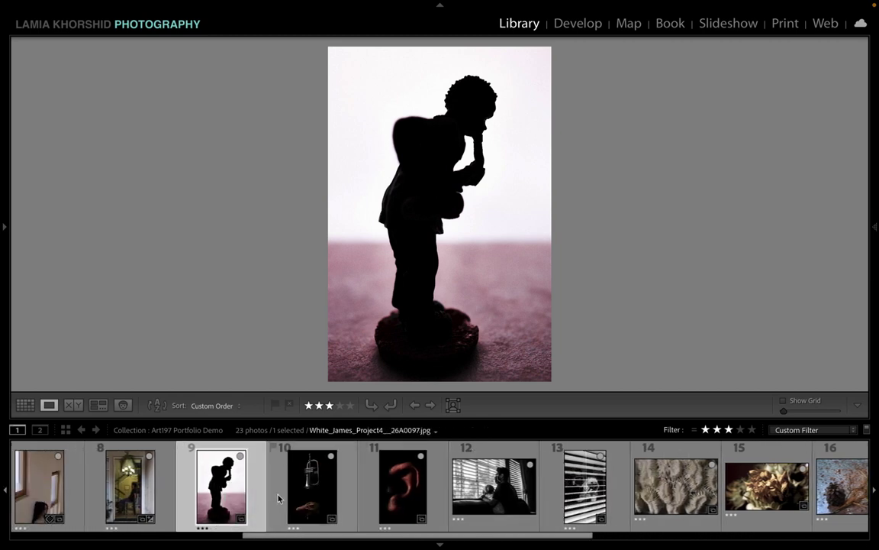
pyautogui.click(278, 497)
# Step: Review the silhouette, trumpet and ear photo sequence in Loupe view
pyautogui.click(224, 498)
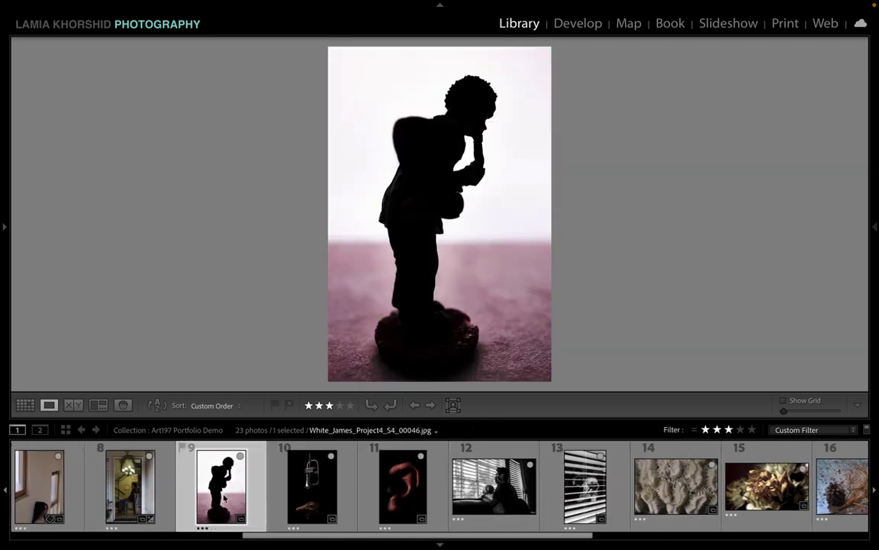
pyautogui.click(304, 489)
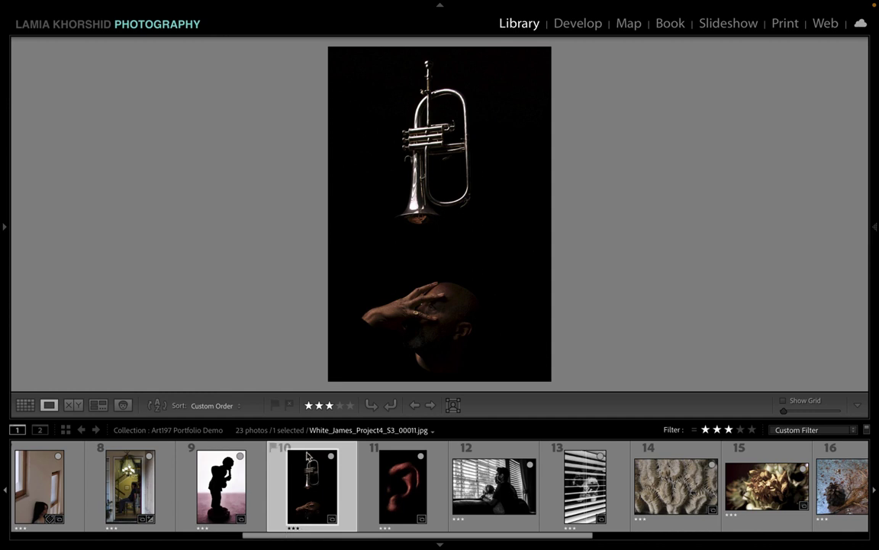
pyautogui.click(410, 500)
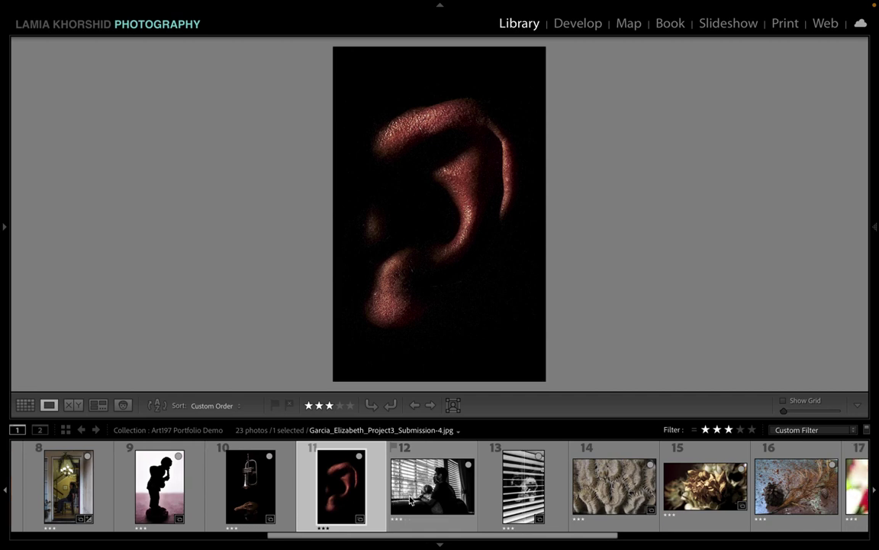
pyautogui.scroll(-3, 410, 500)
pyautogui.scroll(8, 410, 500)
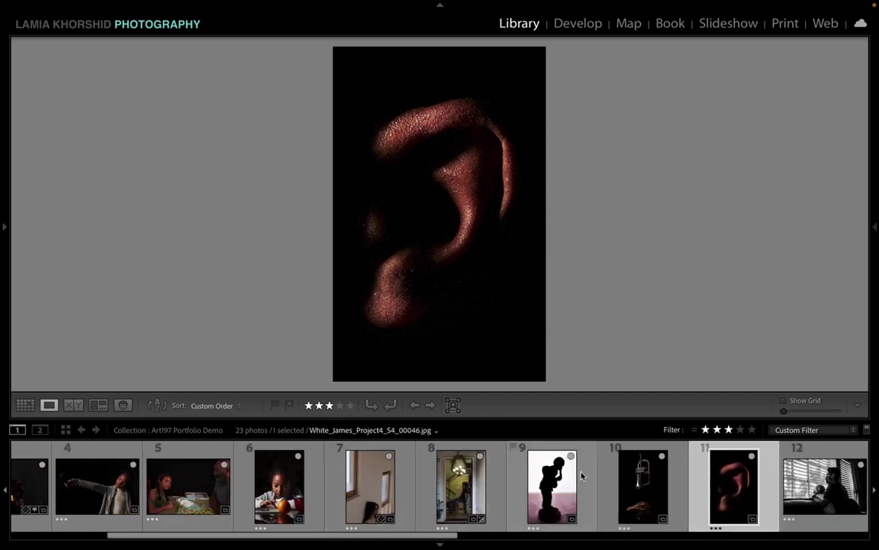
pyautogui.click(642, 488)
pyautogui.press('Right')
pyautogui.press('Left')
pyautogui.press('Left')
pyautogui.press('Right')
pyautogui.click(733, 493)
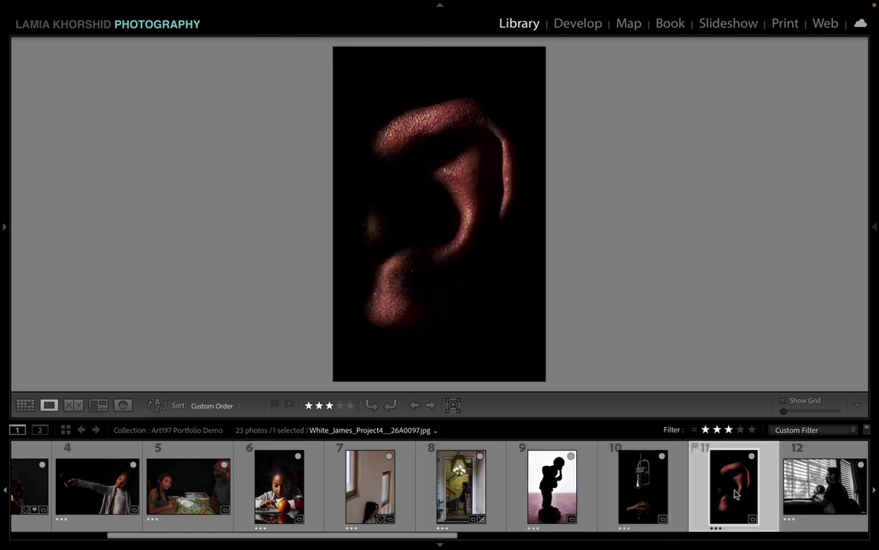
pyautogui.click(650, 495)
pyautogui.click(555, 495)
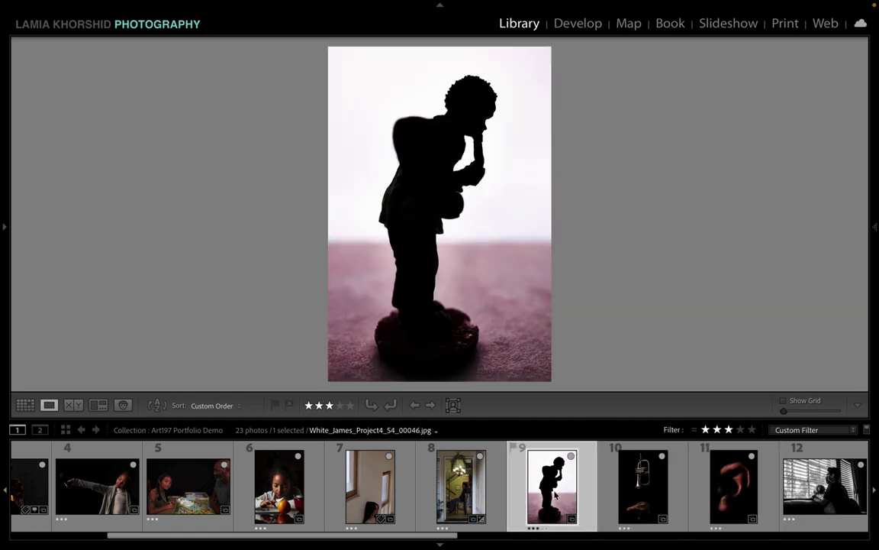
pyautogui.click(645, 492)
pyautogui.click(731, 505)
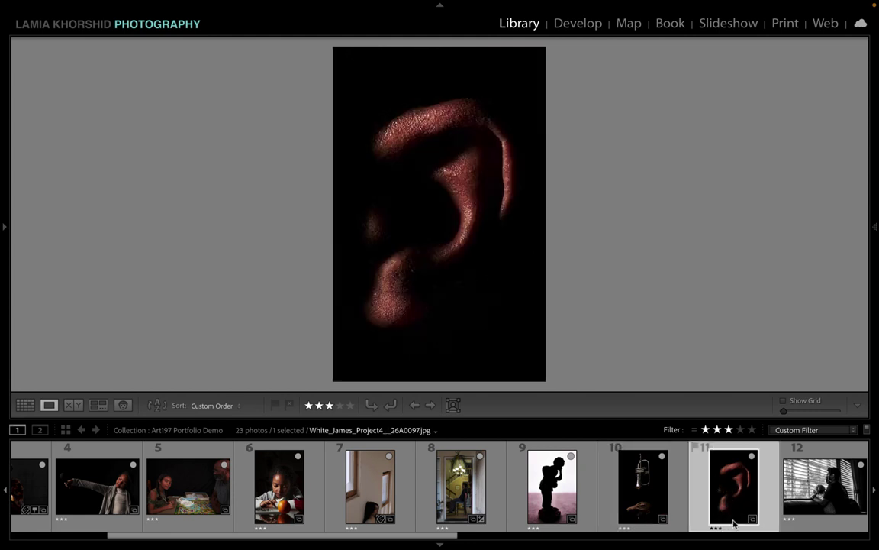
pyautogui.scroll(-5, 733, 523)
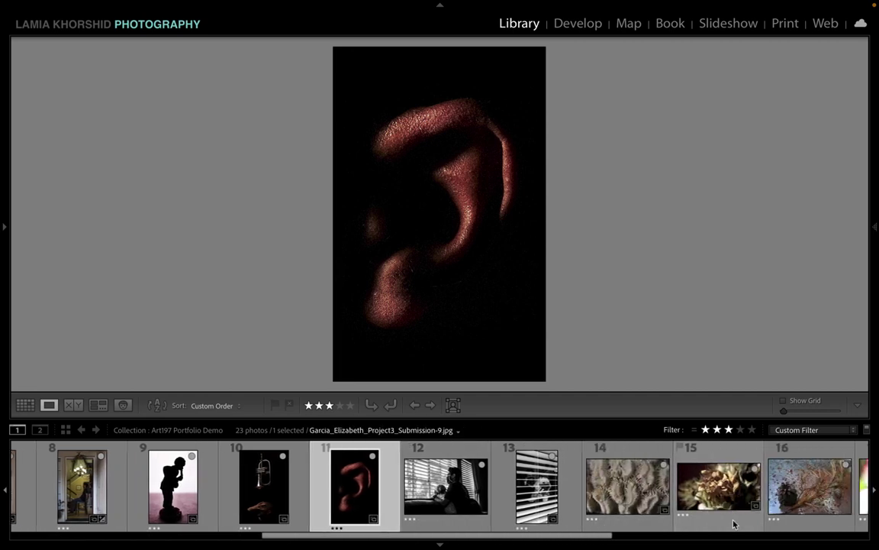
# Step: Move the coral close-up to position 12 and compare it with the ear photo in Loupe
pyautogui.moveTo(627, 485); pyautogui.dragTo(440, 489)
pyautogui.scroll(-3, 440, 492)
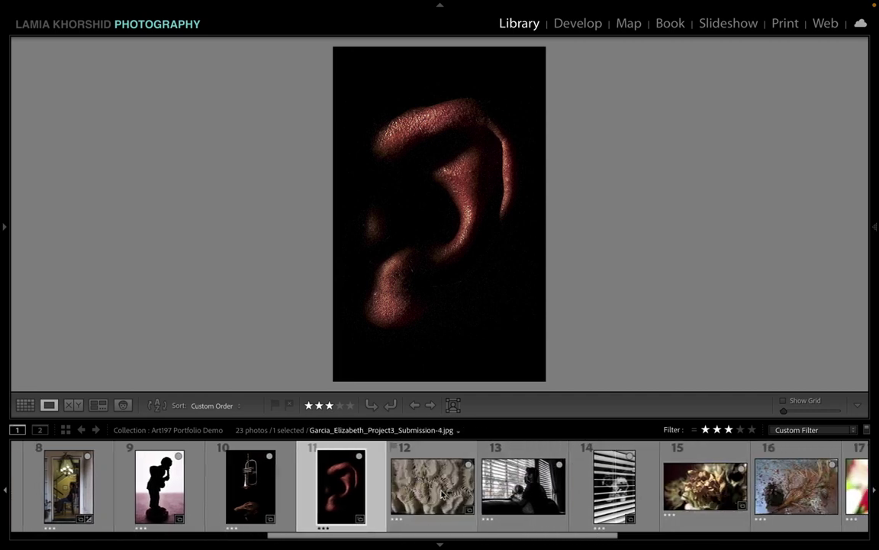
pyautogui.scroll(1, 441, 494)
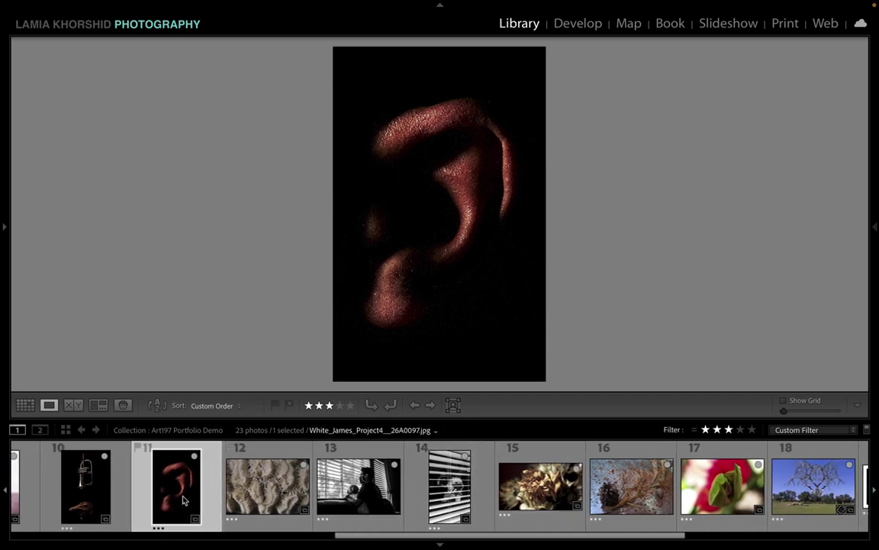
pyautogui.click(279, 494)
pyautogui.press('Left')
pyautogui.click(246, 494)
pyautogui.press('Left')
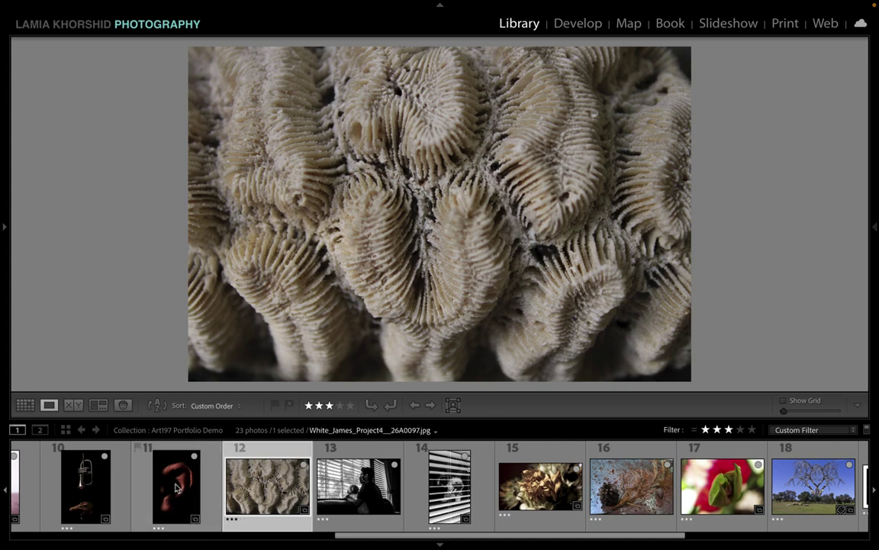
pyautogui.click(261, 498)
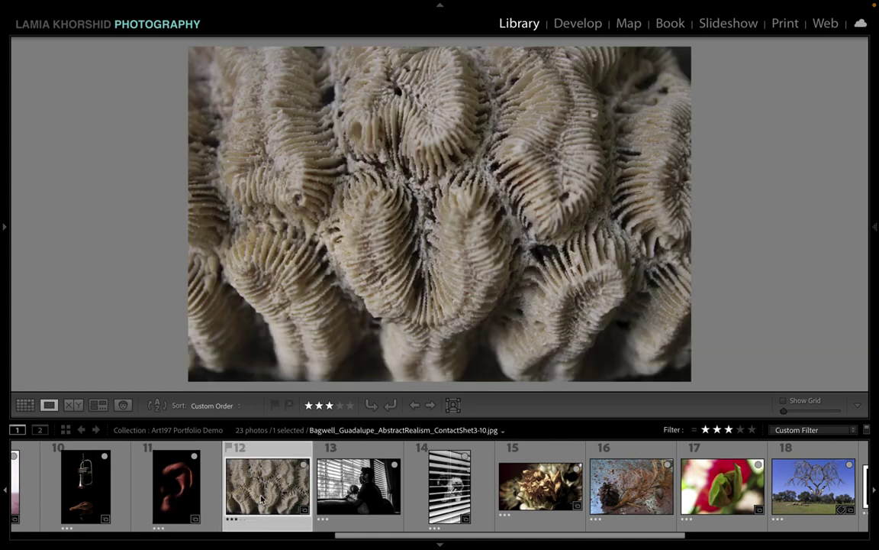
pyautogui.press('Left')
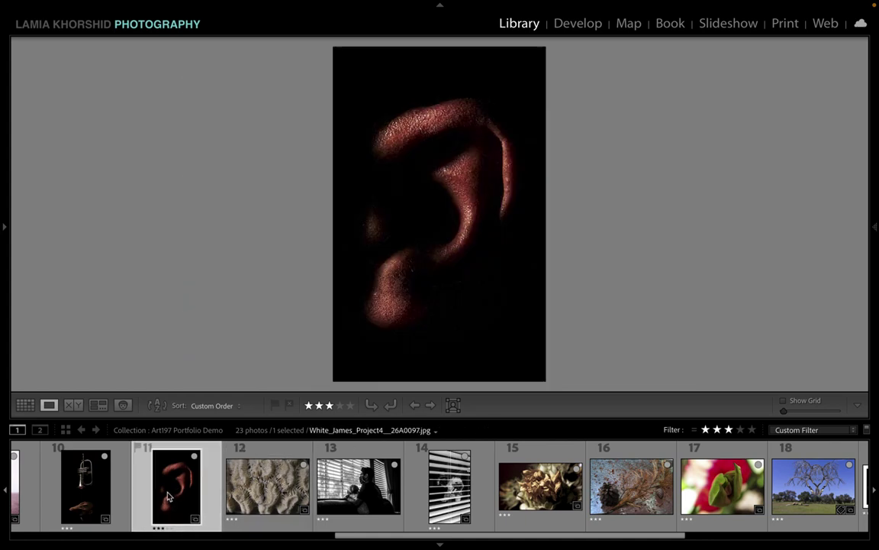
pyautogui.click(269, 500)
pyautogui.click(210, 503)
pyautogui.click(265, 483)
# Step: Move the red-and-green flower bud to position 12, ahead of the coral, and compare it with the ear photo
pyautogui.moveTo(722, 485); pyautogui.dragTo(243, 483)
pyautogui.click(166, 445)
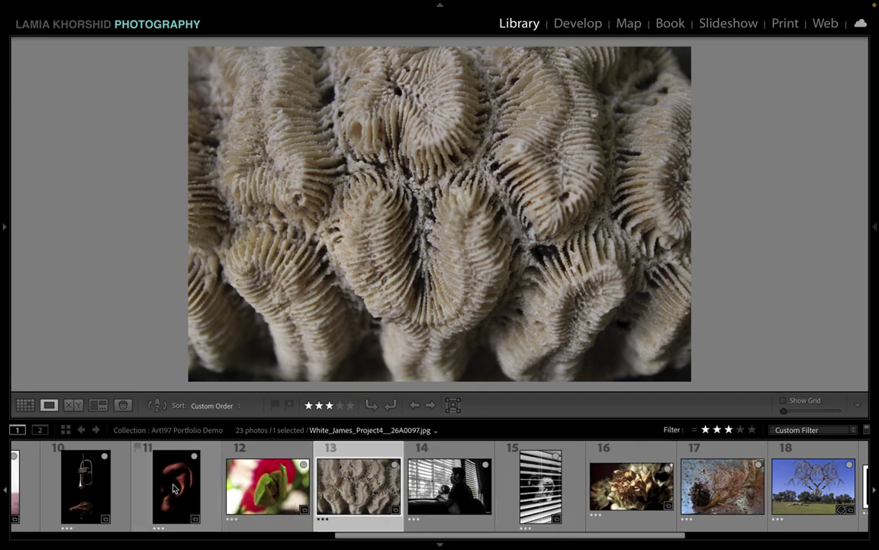
pyautogui.click(276, 490)
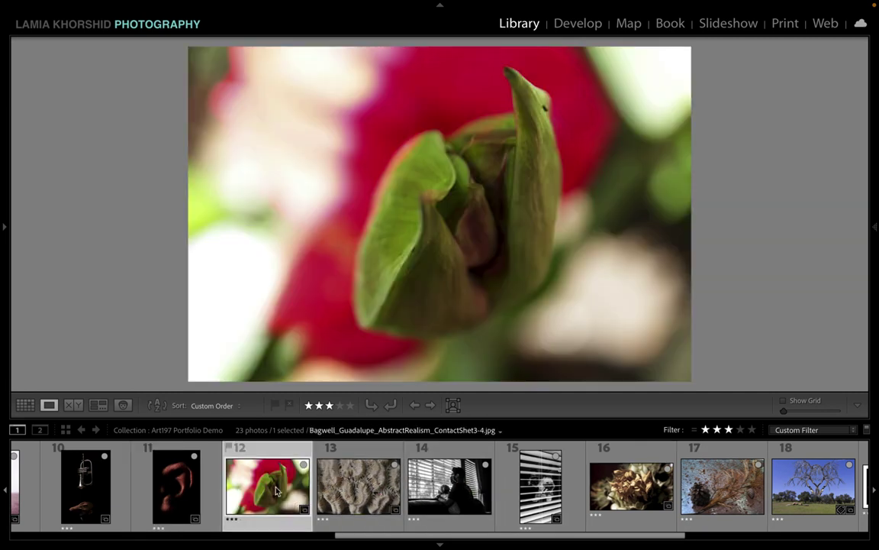
pyautogui.click(174, 489)
pyautogui.click(276, 490)
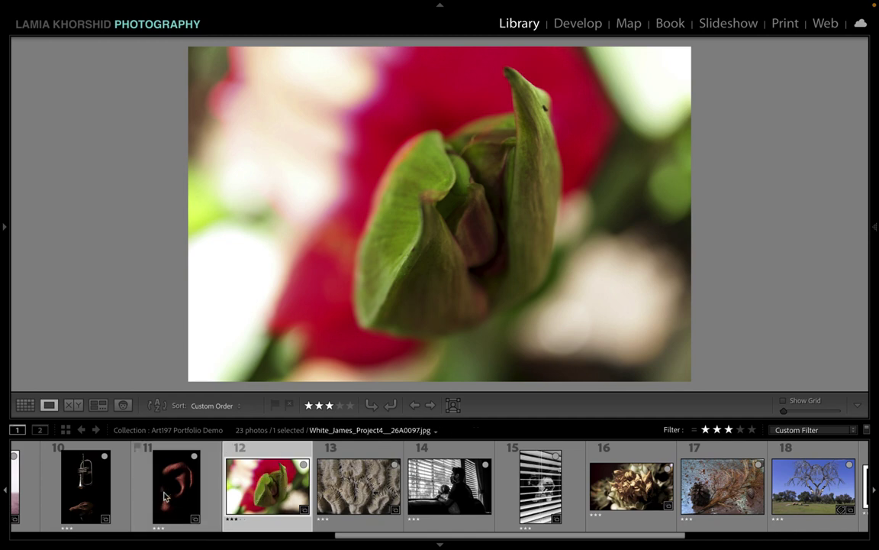
pyautogui.click(176, 487)
pyautogui.click(239, 495)
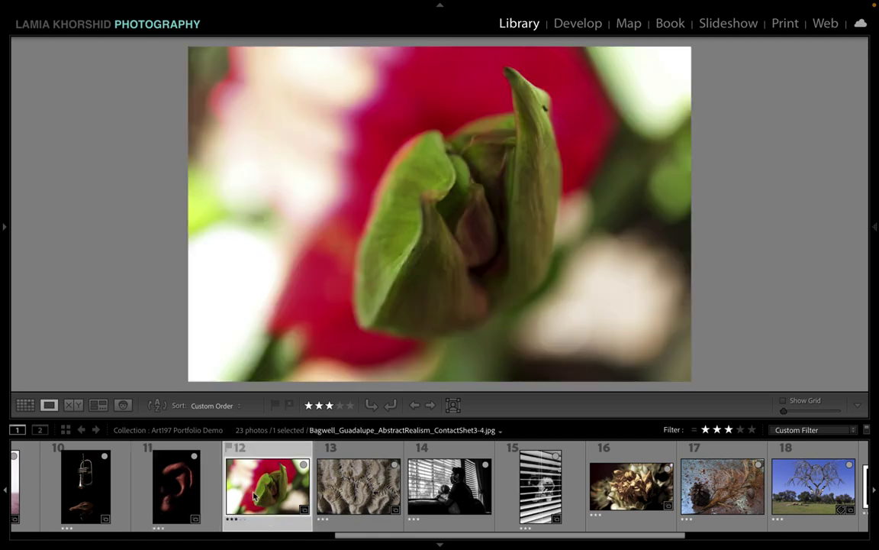
pyautogui.click(181, 498)
pyautogui.click(274, 500)
pyautogui.click(181, 498)
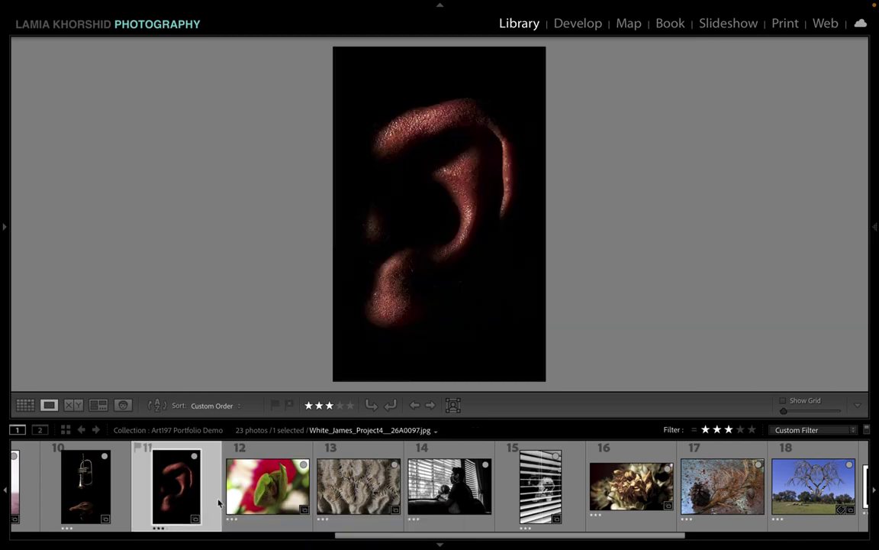
pyautogui.click(266, 500)
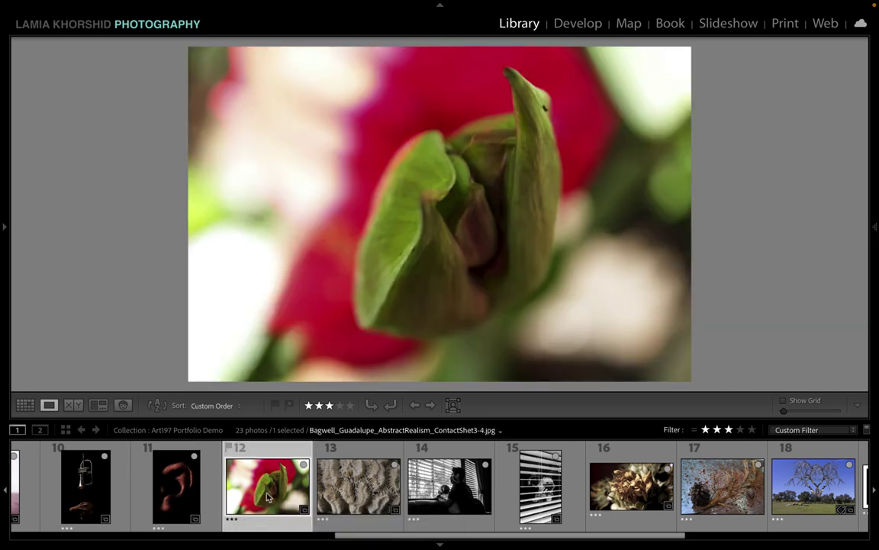
# Step: Move the dried flower to position 13 and compare it with the flower bud in Loupe
pyautogui.moveTo(596, 470); pyautogui.dragTo(351, 485)
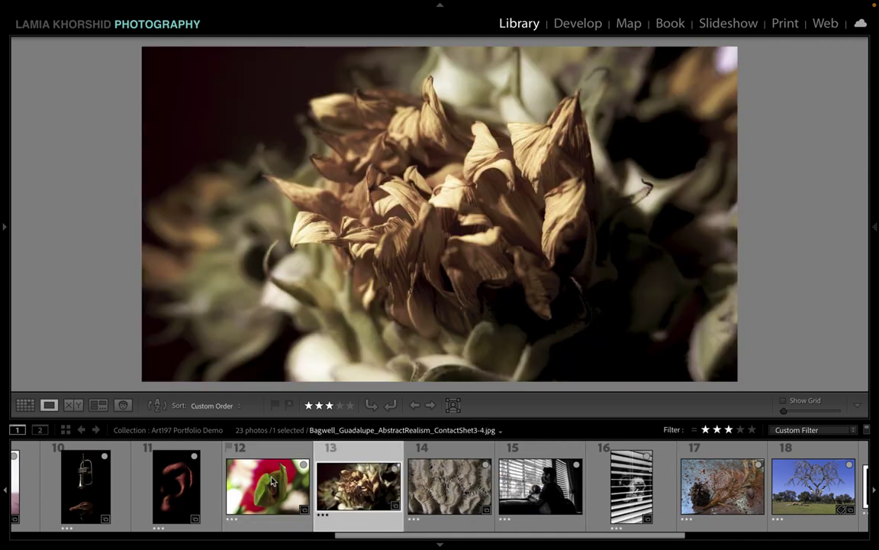
pyautogui.press('Left')
pyautogui.click(357, 486)
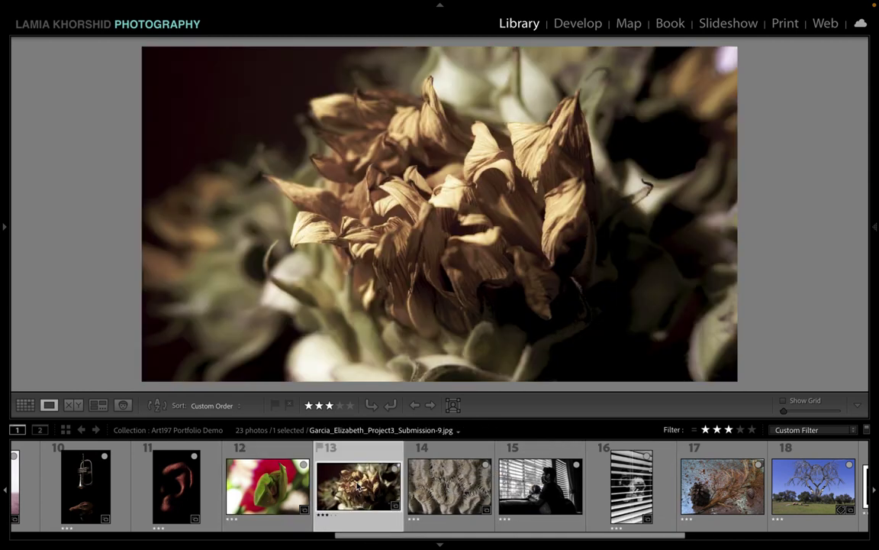
pyautogui.click(292, 487)
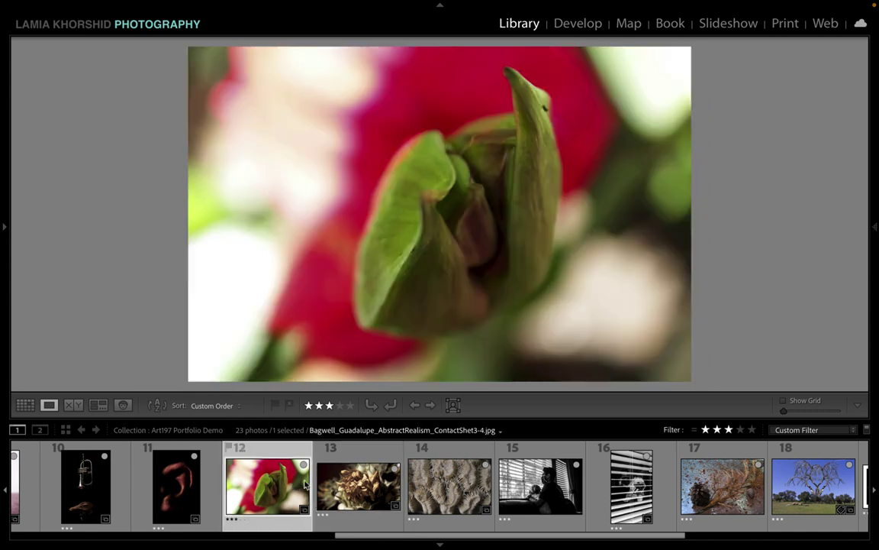
pyautogui.click(365, 497)
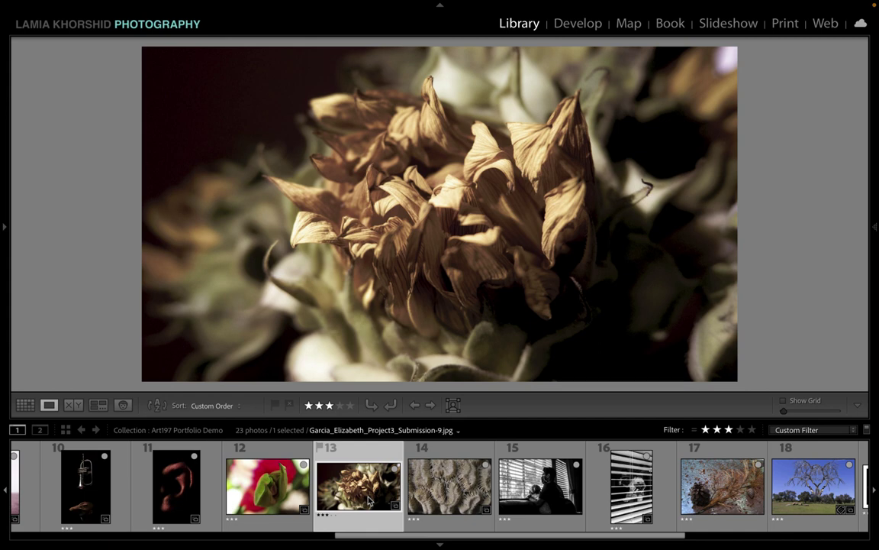
pyautogui.click(273, 492)
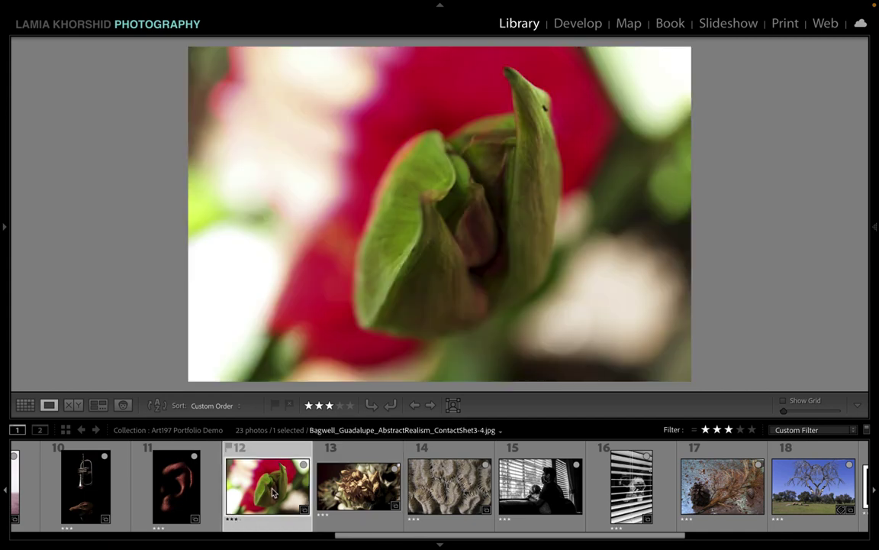
pyautogui.click(365, 497)
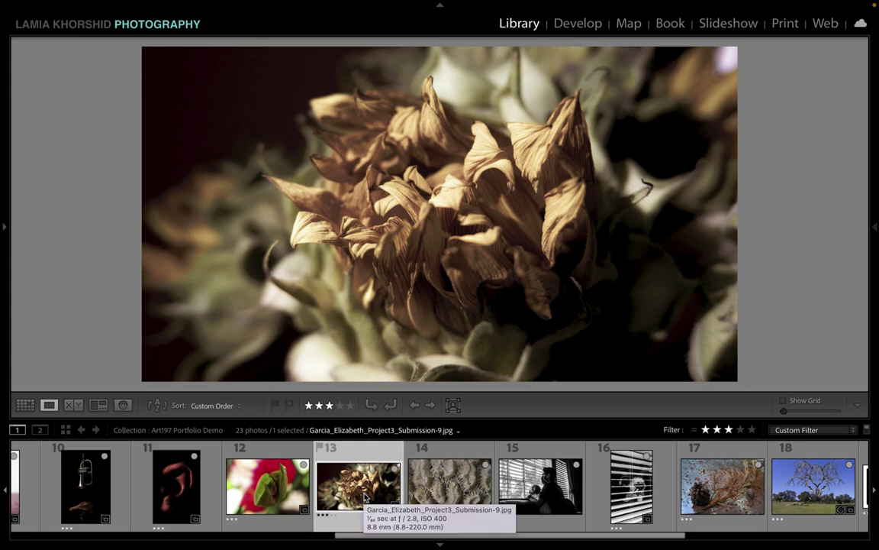
# Step: Step through the ear, flower bud and dried flower photos to check their order
pyautogui.click(229, 488)
pyautogui.press('Right')
pyautogui.click(205, 491)
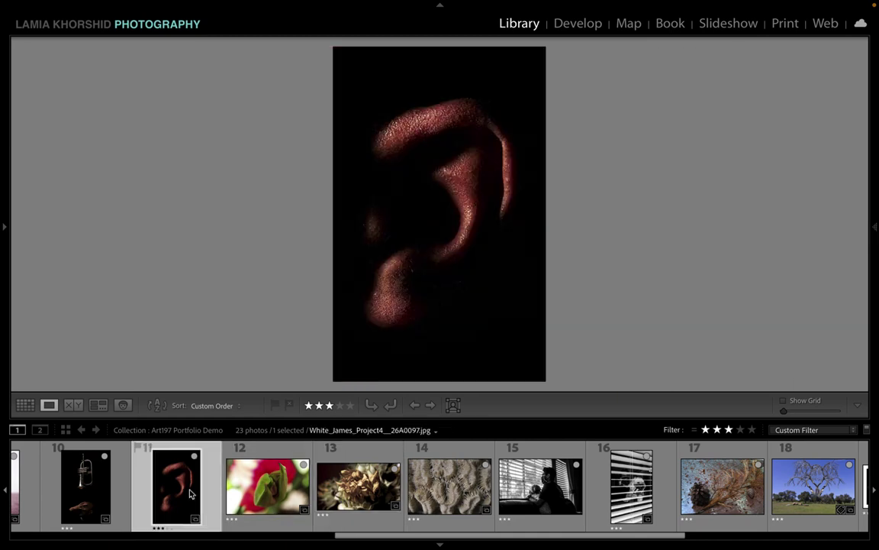
pyautogui.click(259, 500)
pyautogui.press('Right')
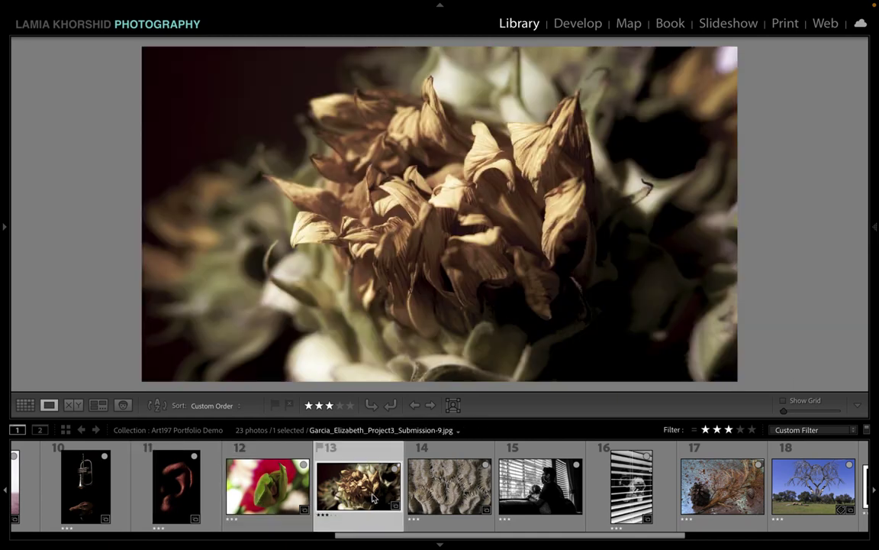
pyautogui.click(171, 489)
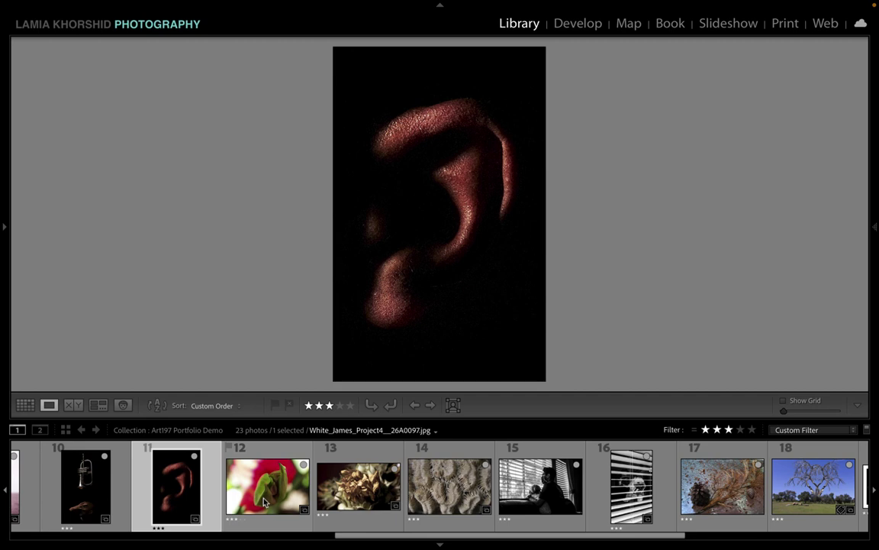
pyautogui.click(239, 454)
pyautogui.click(367, 495)
# Step: Compare the dried flower with the coral close-up that now follows it at position 14
pyautogui.scroll(-5, 367, 496)
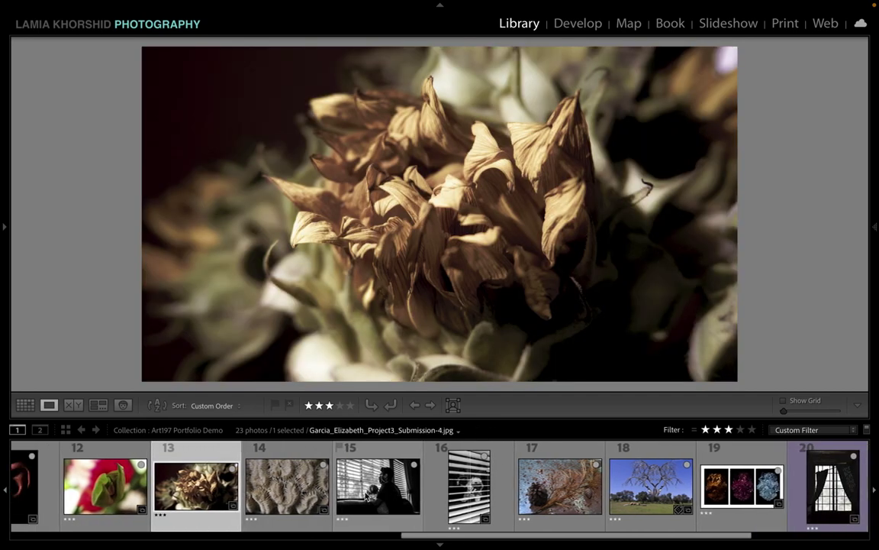
pyautogui.press('Right')
pyautogui.press('Left')
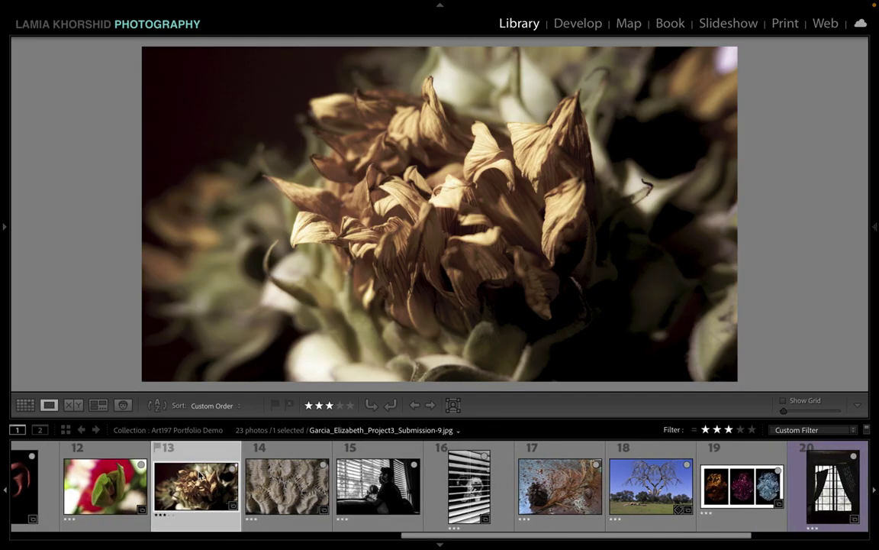
pyautogui.press('Right')
pyautogui.click(209, 497)
pyautogui.click(291, 503)
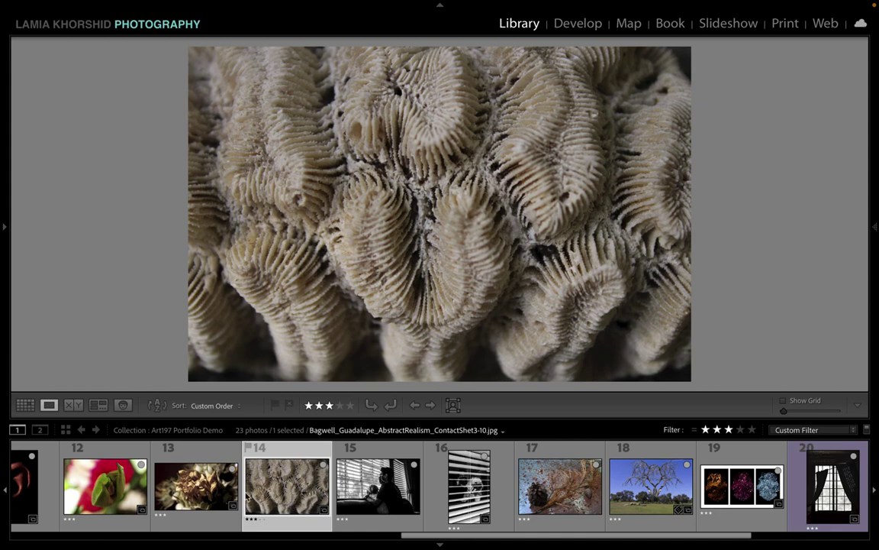
pyautogui.click(195, 447)
pyautogui.click(296, 494)
# Step: Move the pinecone photo to position 15 and review it after the coral in Loupe
pyautogui.moveTo(535, 489); pyautogui.dragTo(343, 492)
pyautogui.click(351, 495)
pyautogui.press('Left')
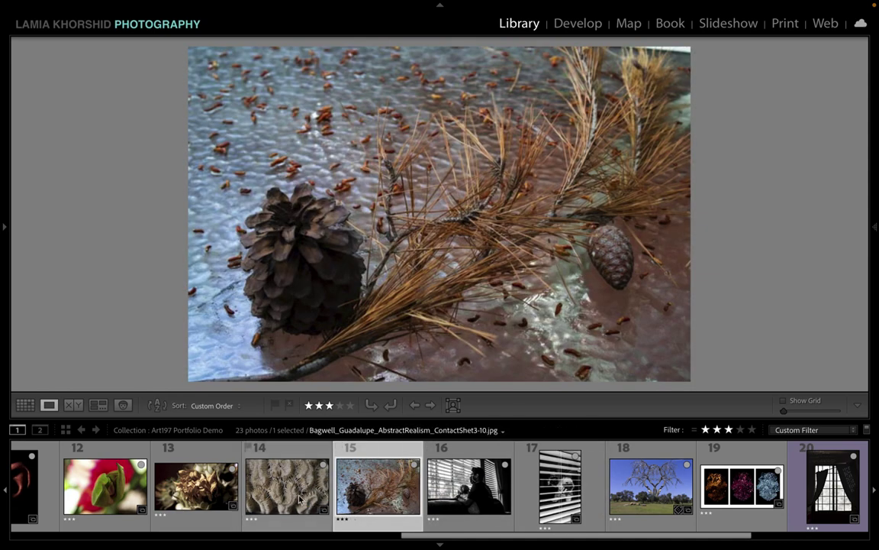
pyautogui.click(380, 500)
pyautogui.press('Left')
pyautogui.press('Left')
pyautogui.press('Left')
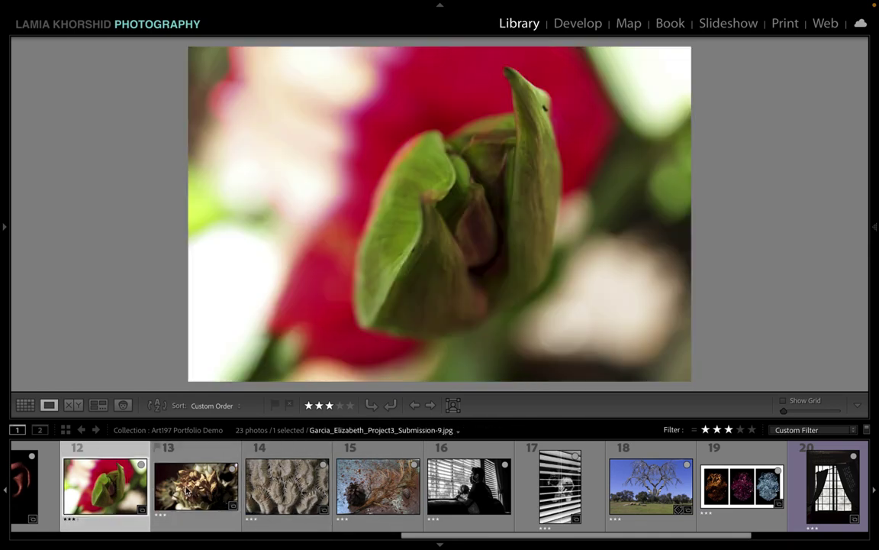
pyautogui.press('Right')
pyautogui.press('Right')
pyautogui.click(373, 502)
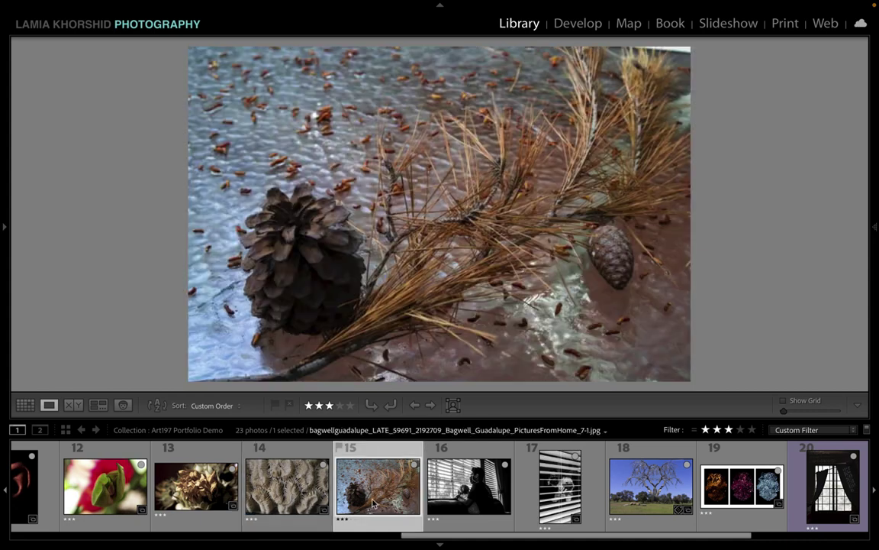
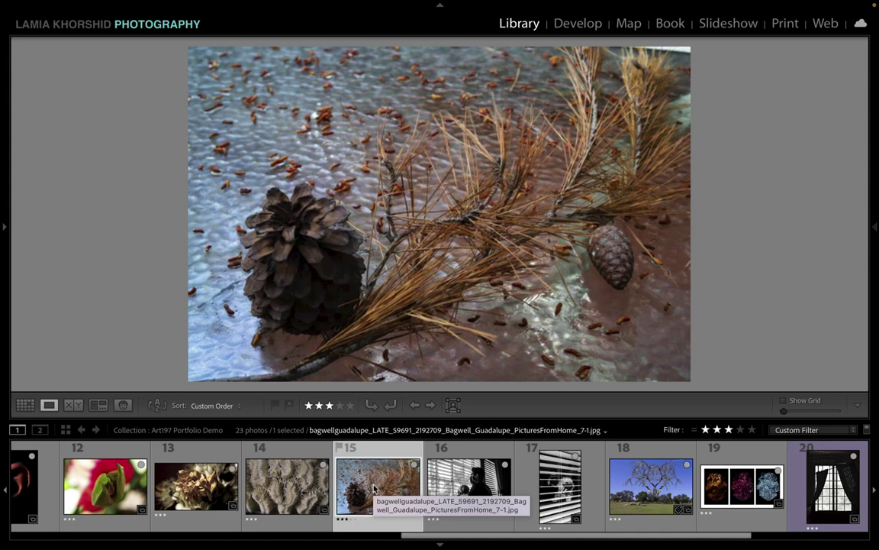
# Step: Remove the pinecone photo from the collection, leaving 22 photos, and view the coral close-up
pyautogui.press('Delete')
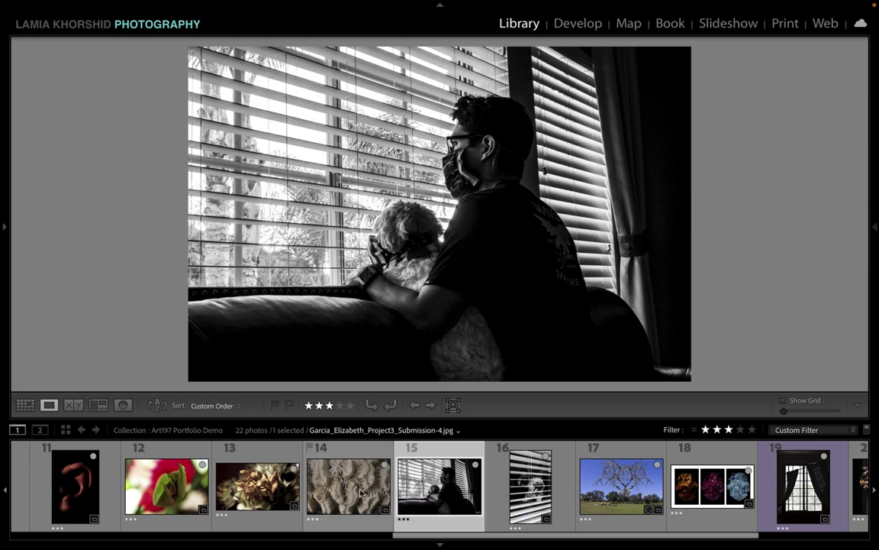
pyautogui.click(360, 490)
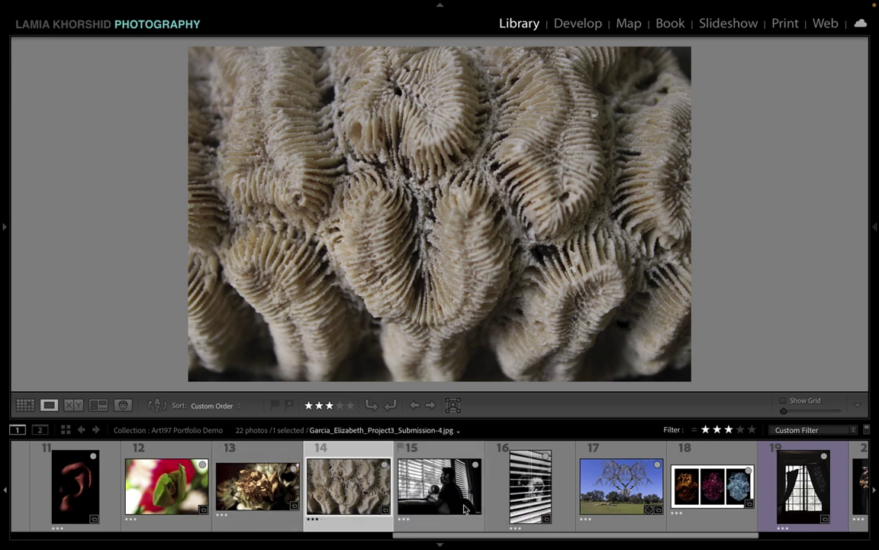
# Step: Move the tree landscape photo to position 15 and review it beside the window-blinds photos
pyautogui.moveTo(582, 450); pyautogui.dragTo(401, 486)
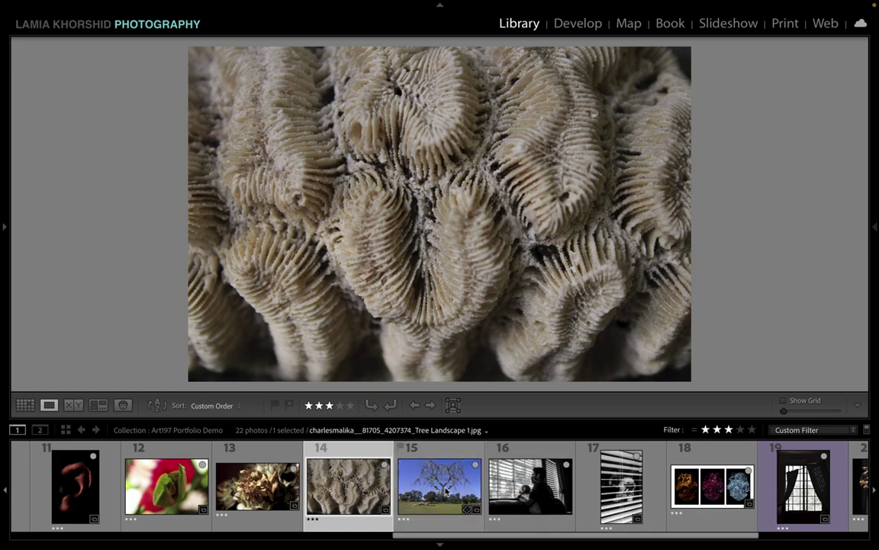
pyautogui.click(454, 494)
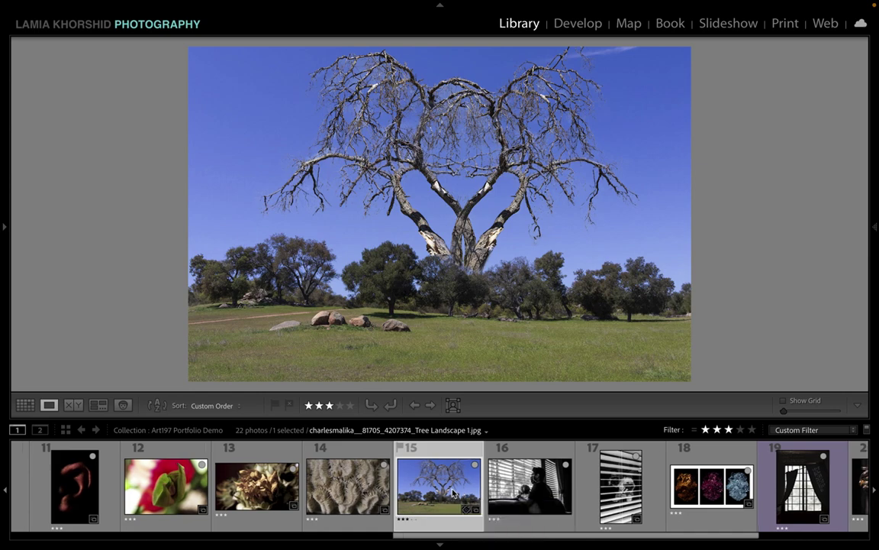
pyautogui.hscroll(2, 454, 494)
pyautogui.click(504, 492)
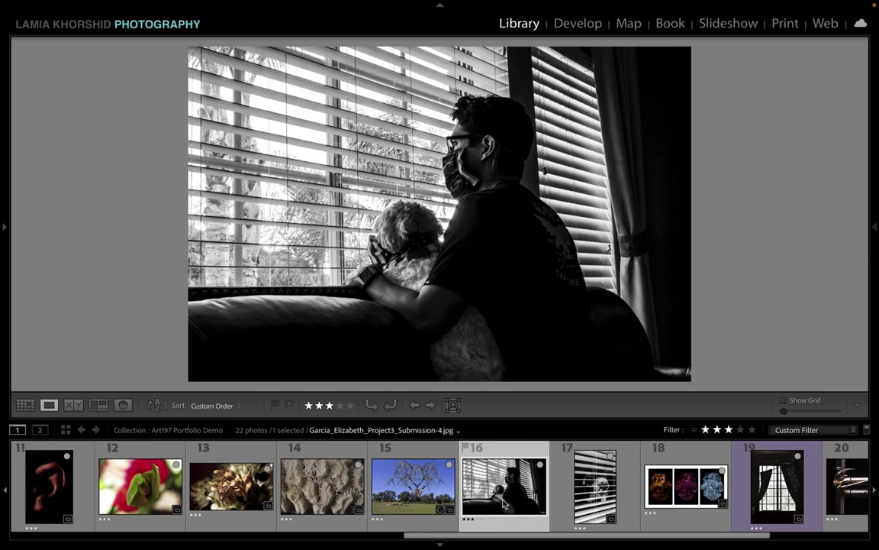
pyautogui.hscroll(-1, 550, 496)
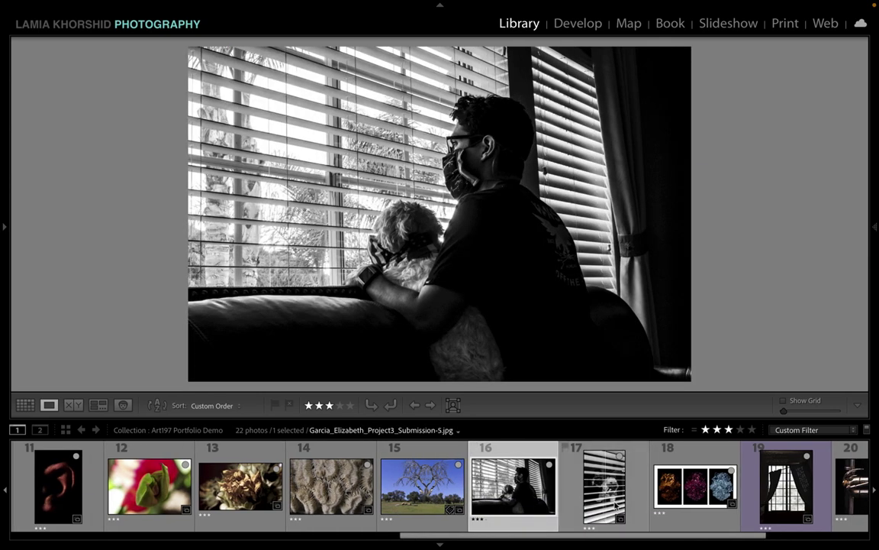
pyautogui.click(595, 501)
pyautogui.click(523, 504)
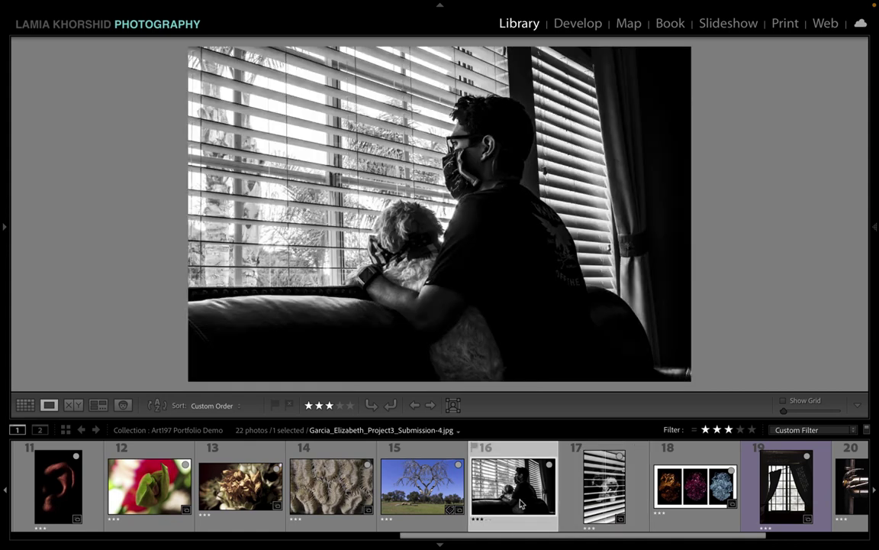
pyautogui.click(618, 500)
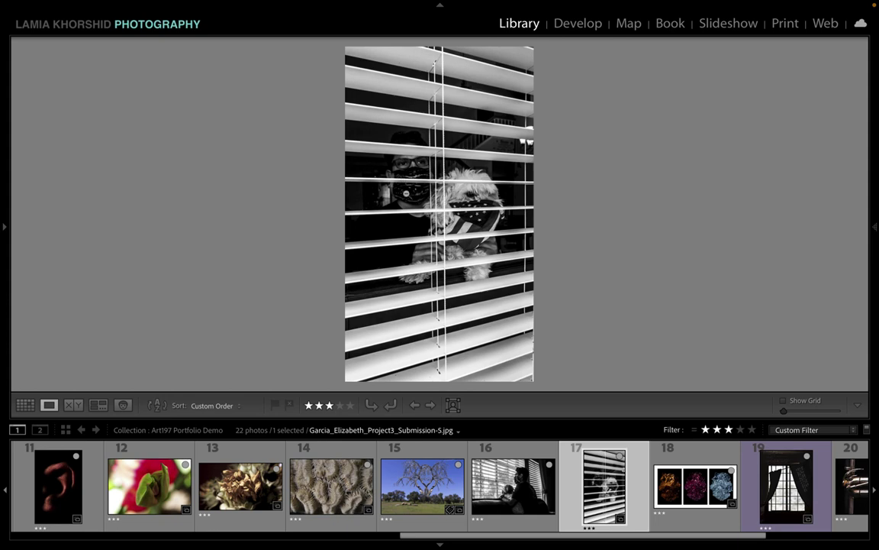
# Step: Move the vertical blinds photo to position 7 and compare it with the girl-with-orange photo
pyautogui.moveTo(600, 497)
pyautogui.mouseDown()
pyautogui.moveTo(377, 496)
pyautogui.moveTo(410, 490)
pyautogui.moveTo(194, 481)
pyautogui.moveTo(372, 481)
pyautogui.moveTo(580, 509)
pyautogui.moveTo(609, 507)
pyautogui.moveTo(551, 504)
pyautogui.moveTo(732, 500)
pyautogui.moveTo(238, 530)
pyautogui.moveTo(190, 488)
pyautogui.moveTo(95, 483)
pyautogui.moveTo(462, 508)
pyautogui.moveTo(510, 501)
pyautogui.moveTo(348, 497)
pyautogui.mouseUp()
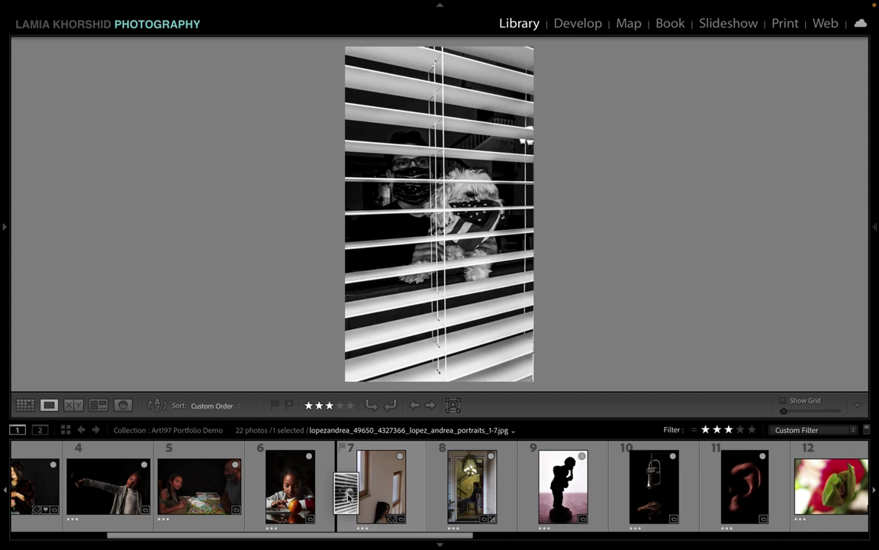
pyautogui.moveTo(348, 498); pyautogui.dragTo(350, 498)
pyautogui.click(267, 455)
pyautogui.click(386, 495)
pyautogui.press('Right')
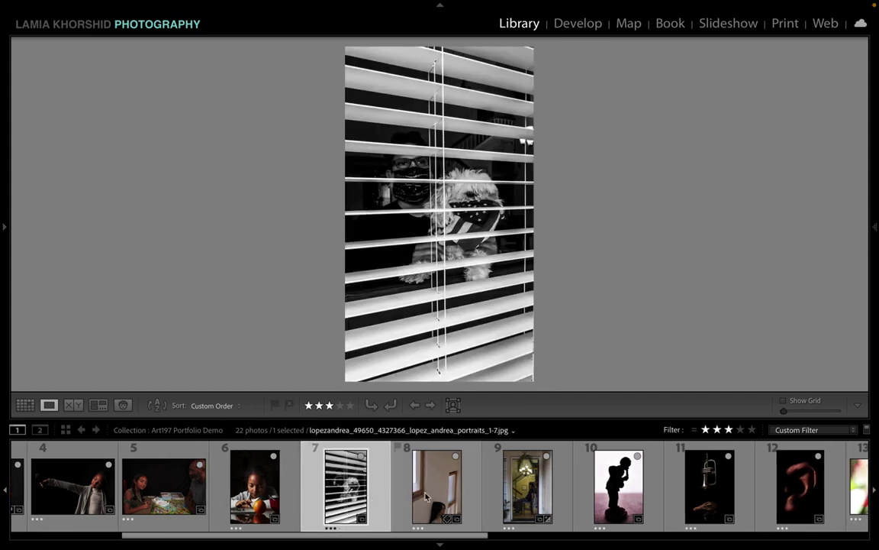
pyautogui.click(369, 500)
pyautogui.click(286, 498)
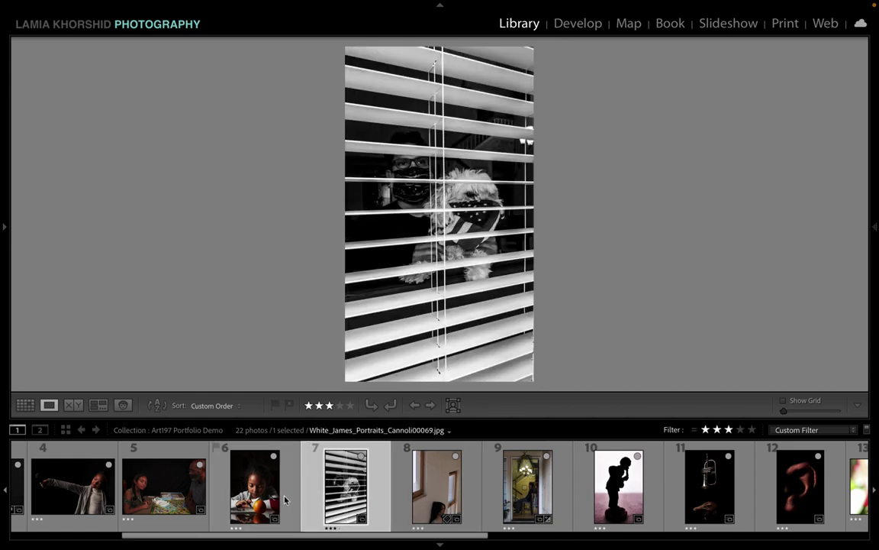
pyautogui.click(352, 508)
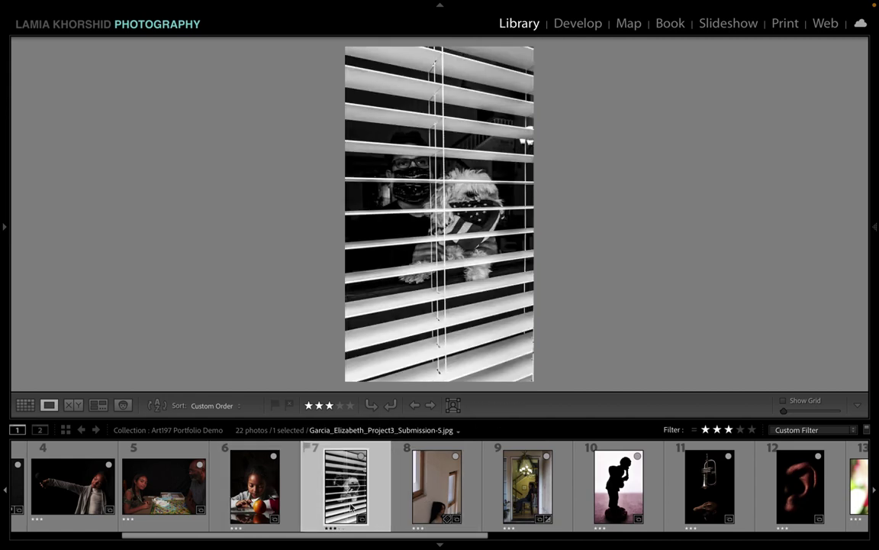
# Step: Move the blinds photo to position 9, between the stairway and silhouette figure photos, and compare them
pyautogui.moveTo(351, 507); pyautogui.dragTo(554, 503)
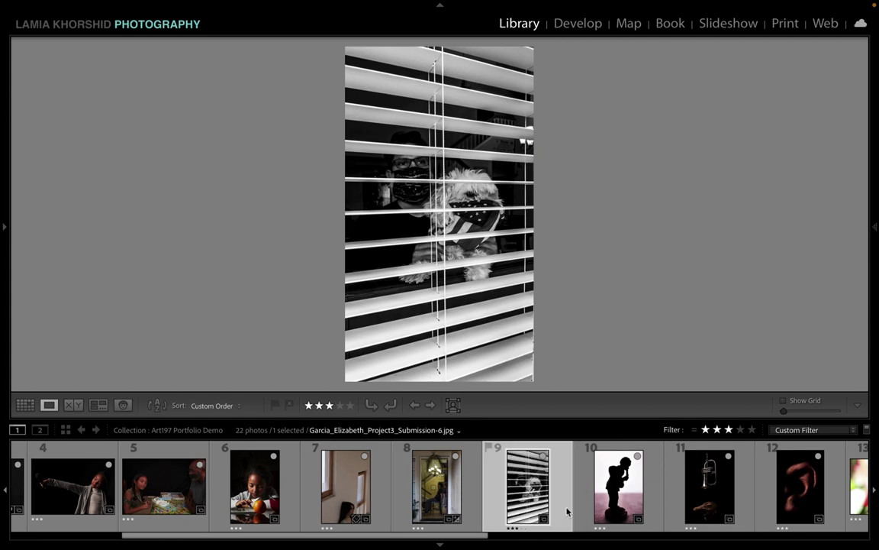
pyautogui.click(445, 506)
pyautogui.click(504, 493)
pyautogui.scroll(-1, 526, 497)
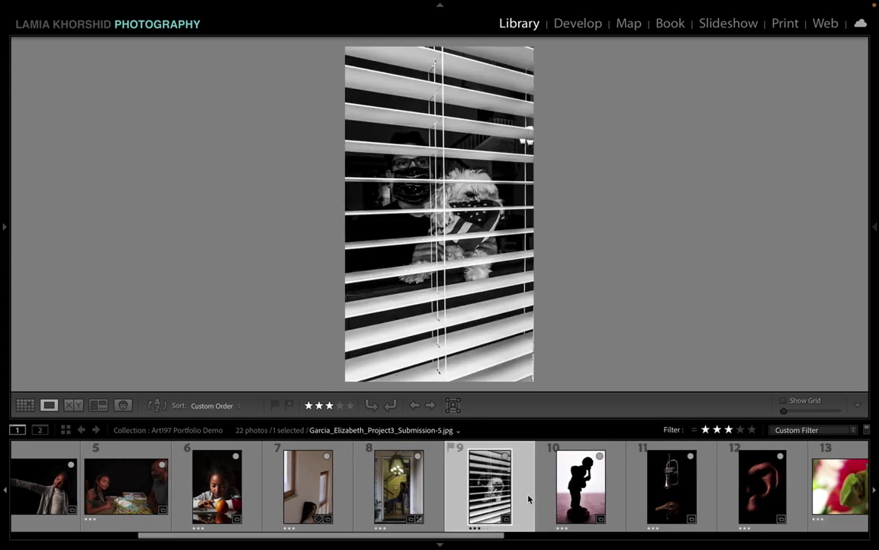
pyautogui.click(574, 498)
pyautogui.click(481, 502)
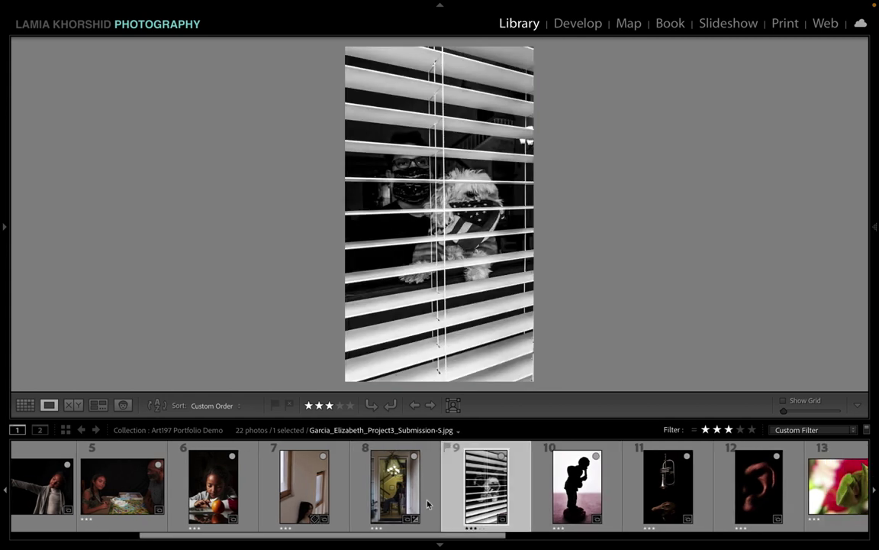
pyautogui.click(397, 495)
pyautogui.click(464, 494)
pyautogui.scroll(-4, 480, 497)
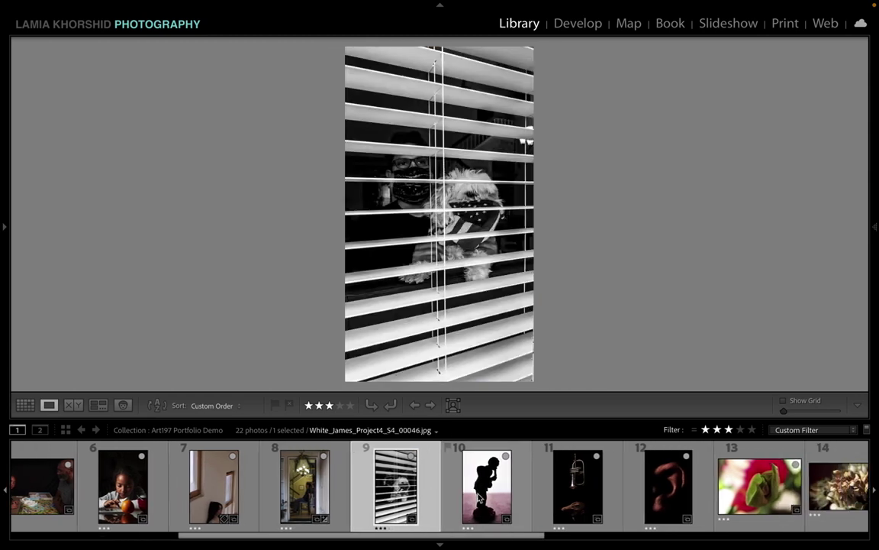
pyautogui.click(384, 492)
pyautogui.scroll(-12, 555, 496)
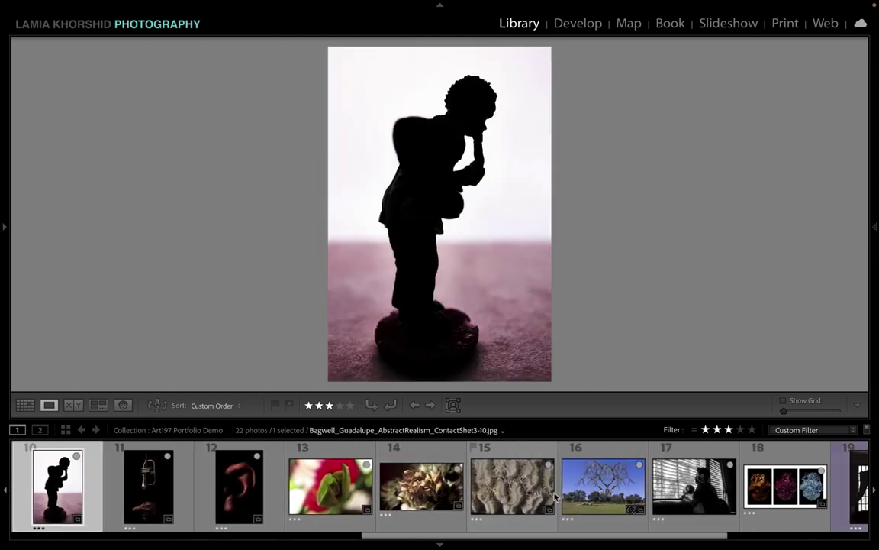
# Step: Move the curtained window photo to position 10 before the silhouette figure, then show the blinds photo at 18 large
pyautogui.moveTo(556, 496); pyautogui.dragTo(229, 476)
pyautogui.click(160, 487)
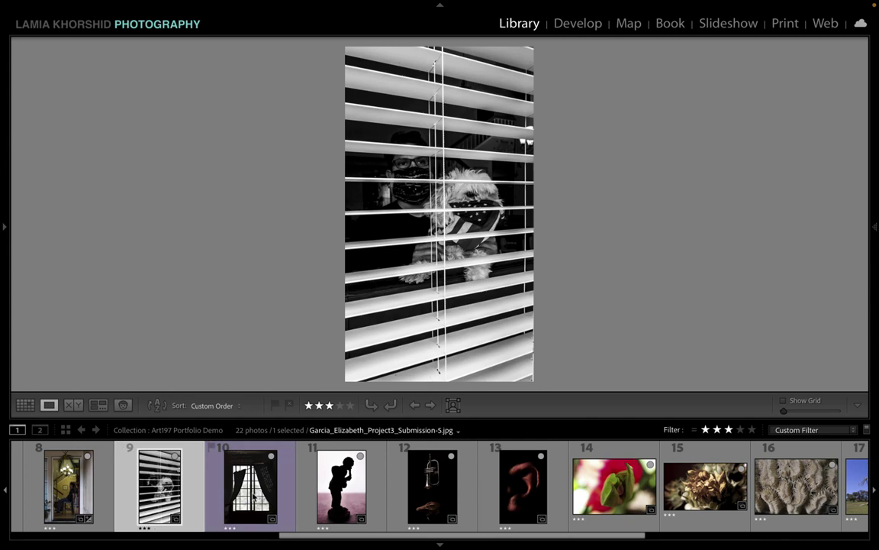
pyautogui.click(254, 496)
pyautogui.click(174, 497)
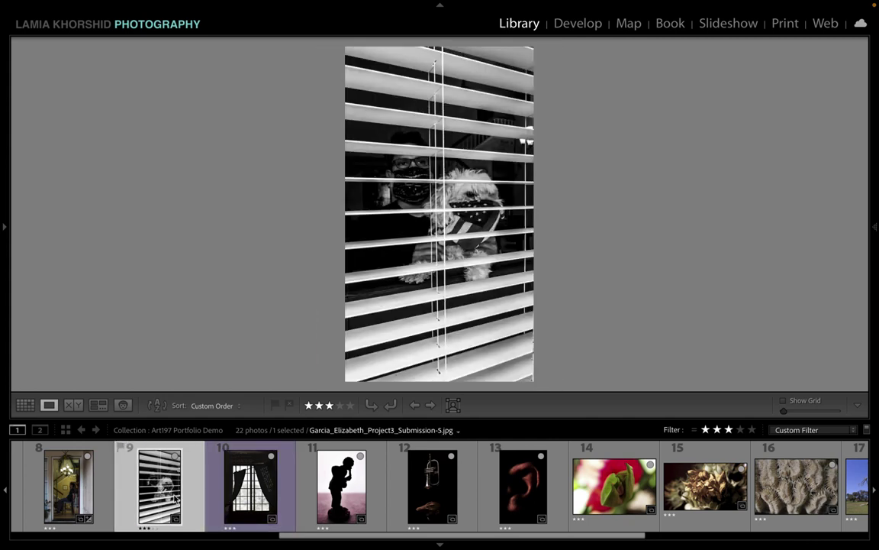
pyautogui.click(252, 485)
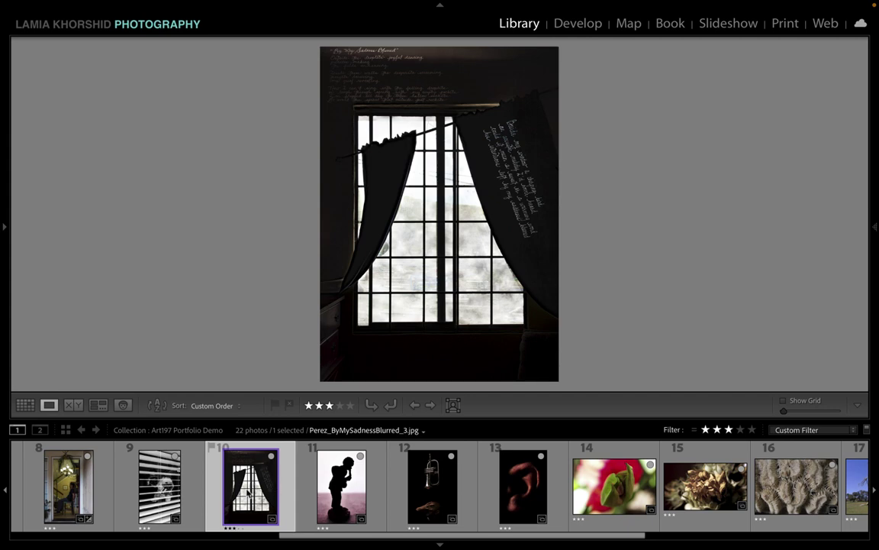
pyautogui.click(344, 504)
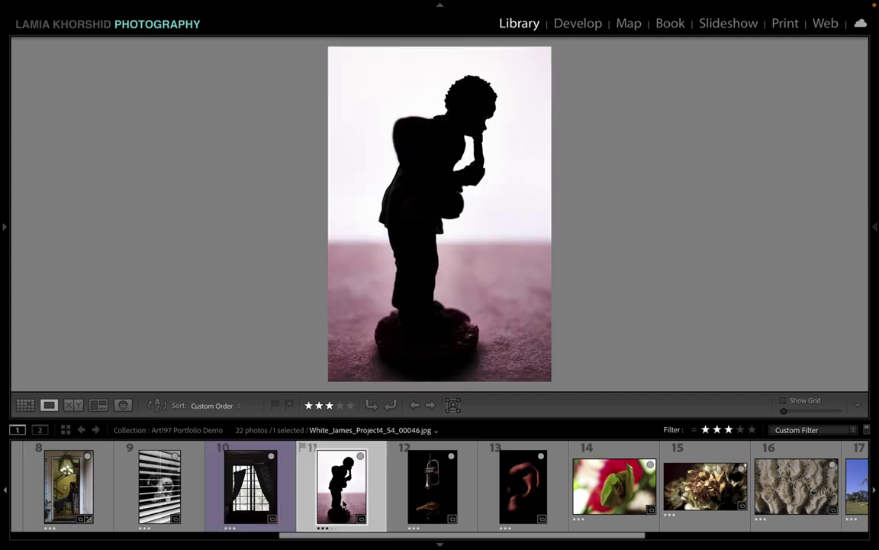
pyautogui.press('Left')
pyautogui.press('Right')
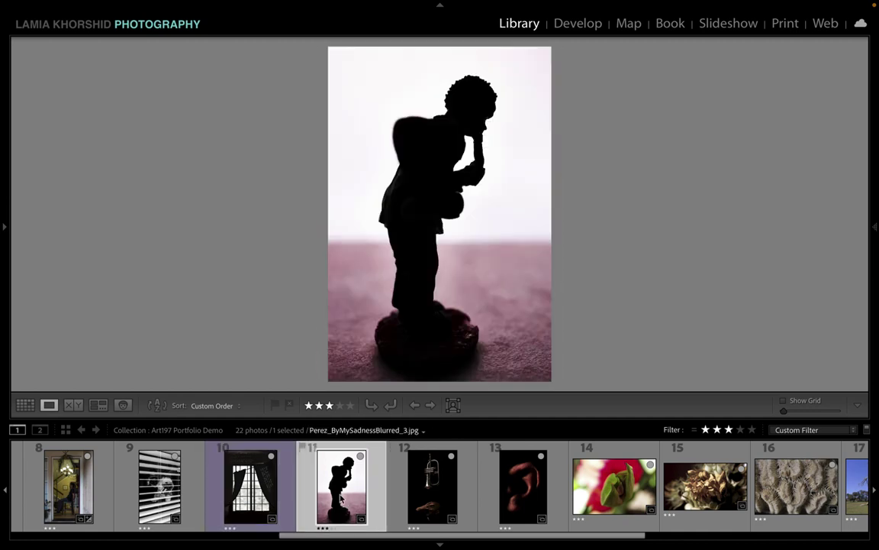
pyautogui.scroll(-10, 341, 497)
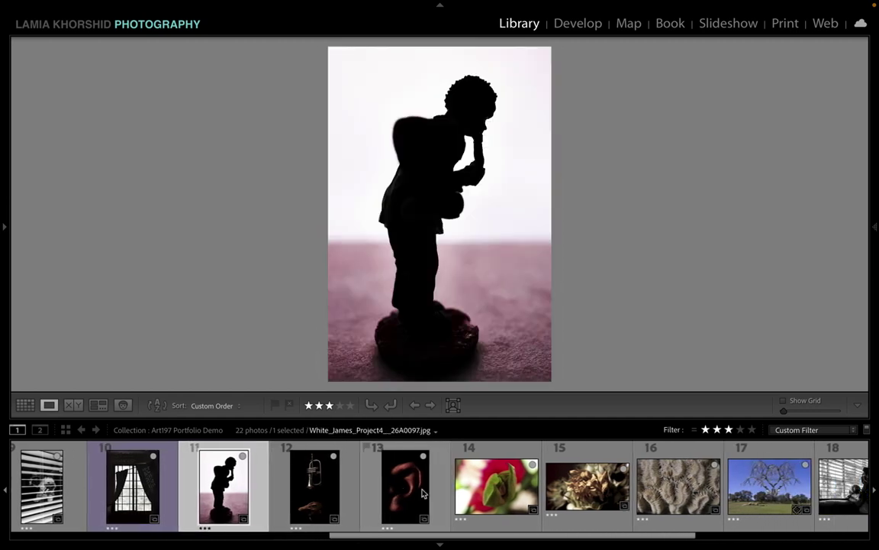
pyautogui.click(467, 496)
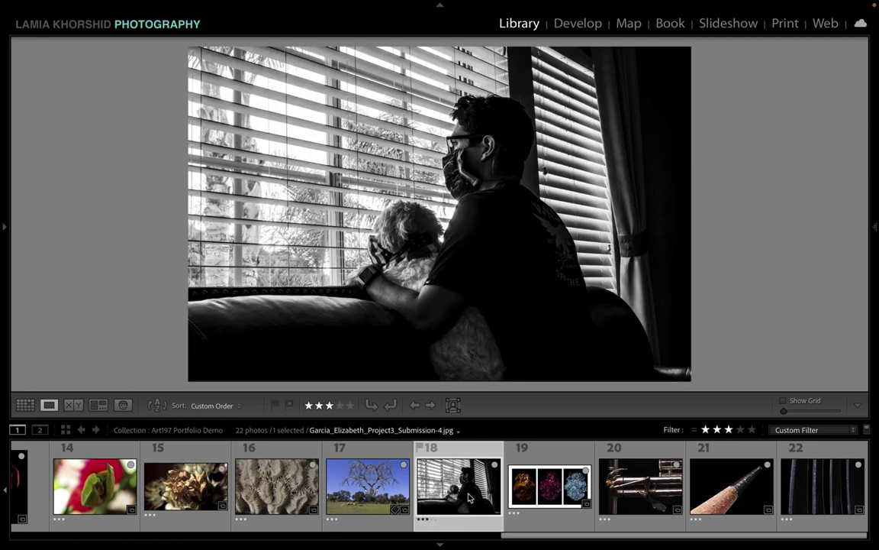
# Step: Remove the window photo, move the pencil photo to position 18, and compare it with the foil triptych
pyautogui.press('Delete')
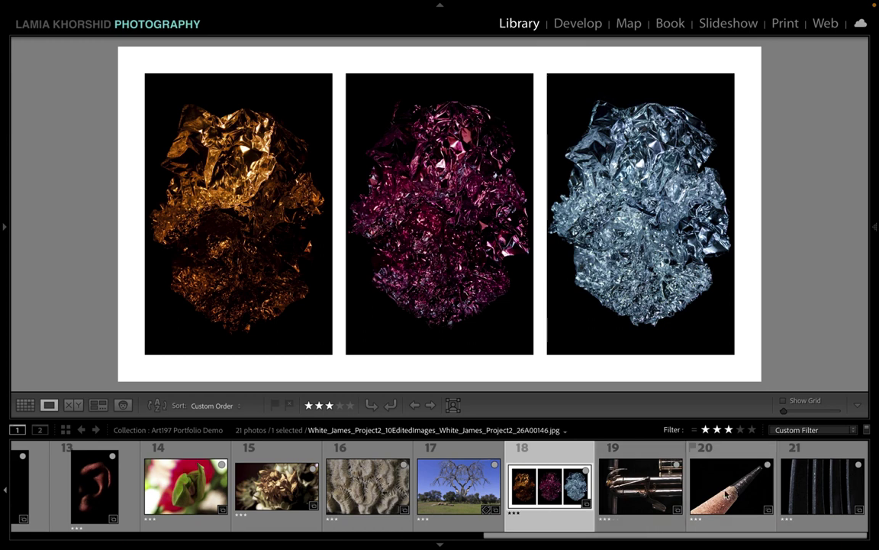
pyautogui.moveTo(726, 495)
pyautogui.mouseDown()
pyautogui.moveTo(519, 496)
pyautogui.moveTo(507, 489)
pyautogui.mouseUp()
pyautogui.click(565, 489)
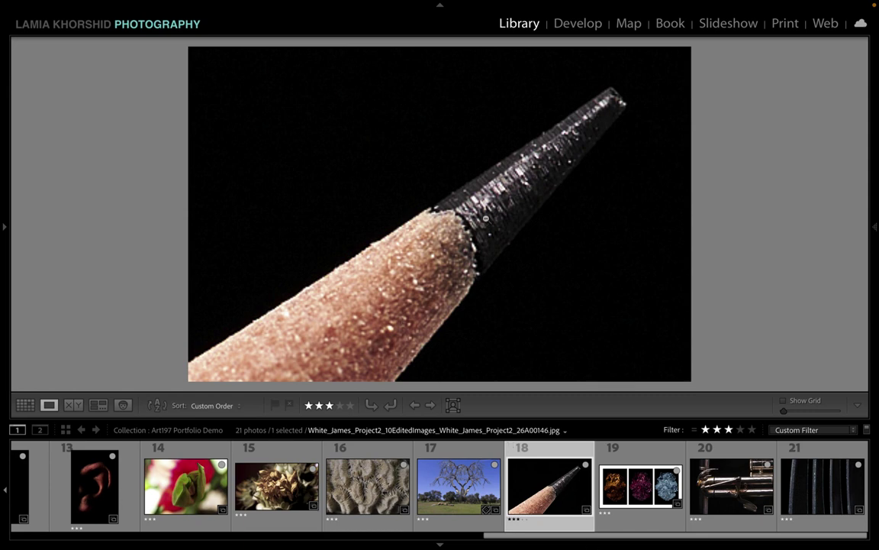
pyautogui.click(661, 495)
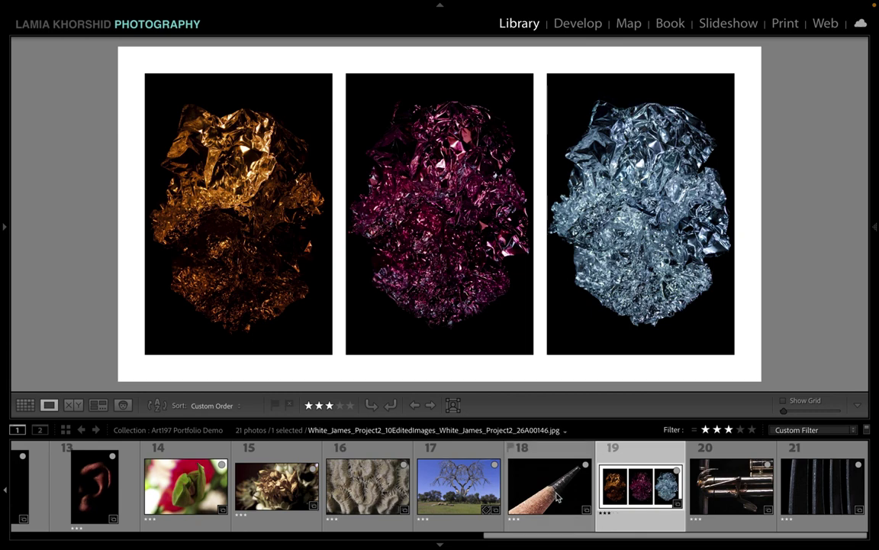
pyautogui.click(578, 497)
pyautogui.press('Right')
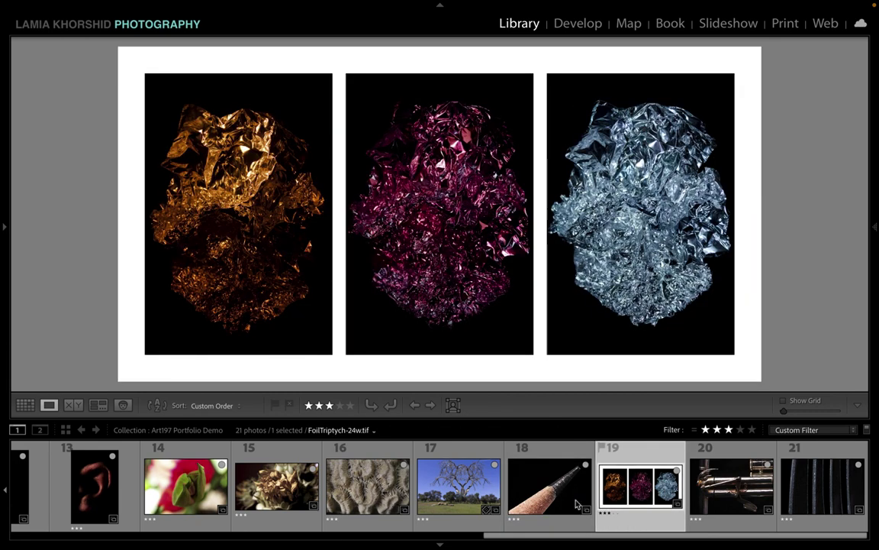
pyautogui.click(533, 505)
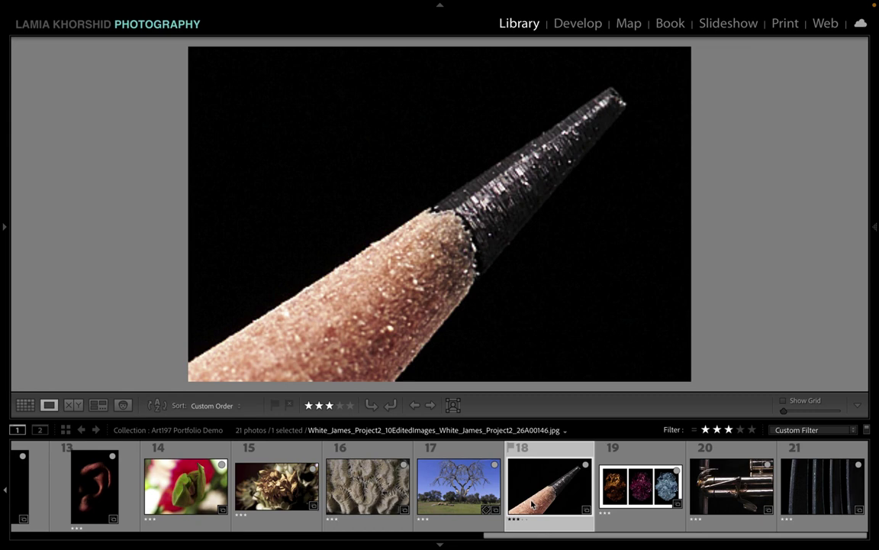
pyautogui.press('Right')
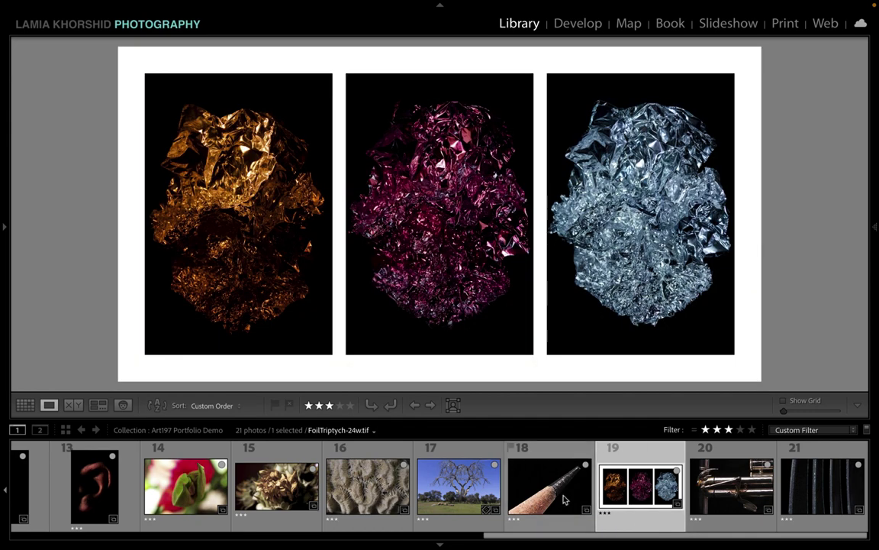
pyautogui.press('Left')
# Step: Compare the pencil photo with the tree landscape and the foil triptych
pyautogui.click(414, 444)
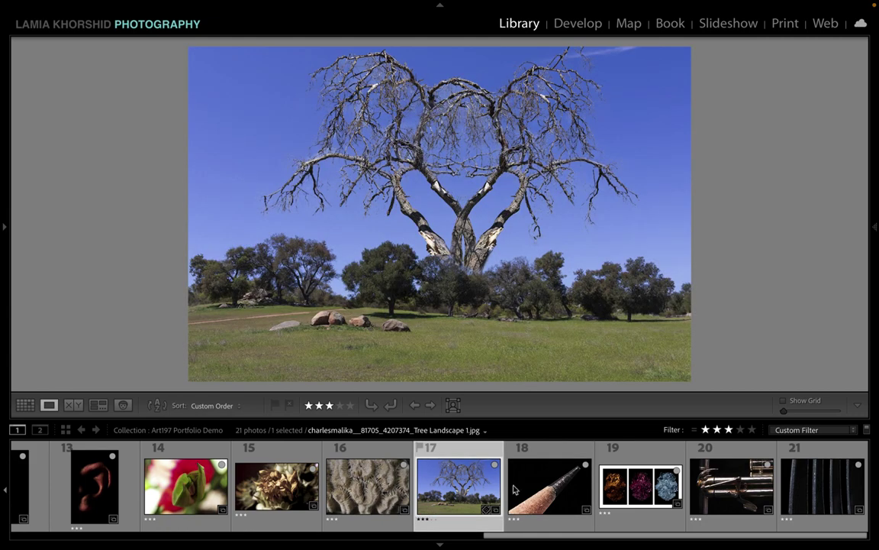
pyautogui.click(538, 496)
pyautogui.click(458, 494)
pyautogui.click(548, 504)
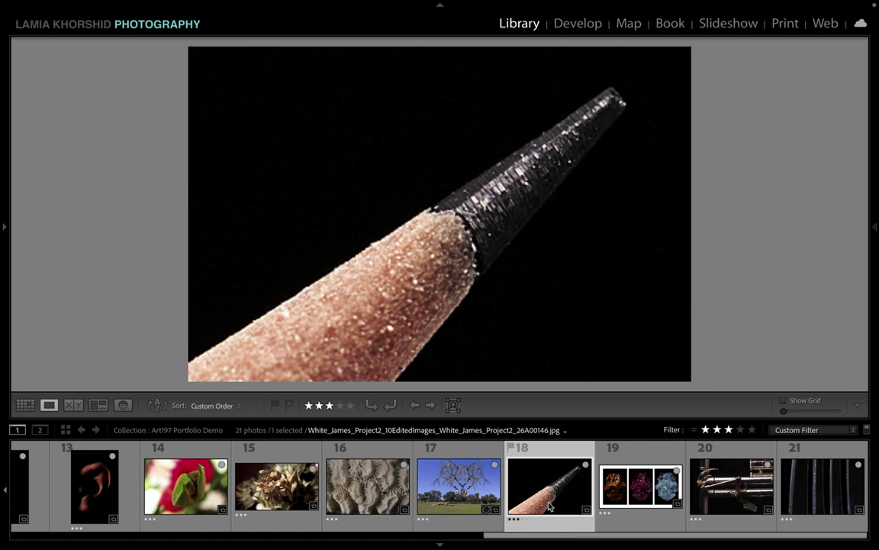
pyautogui.click(472, 493)
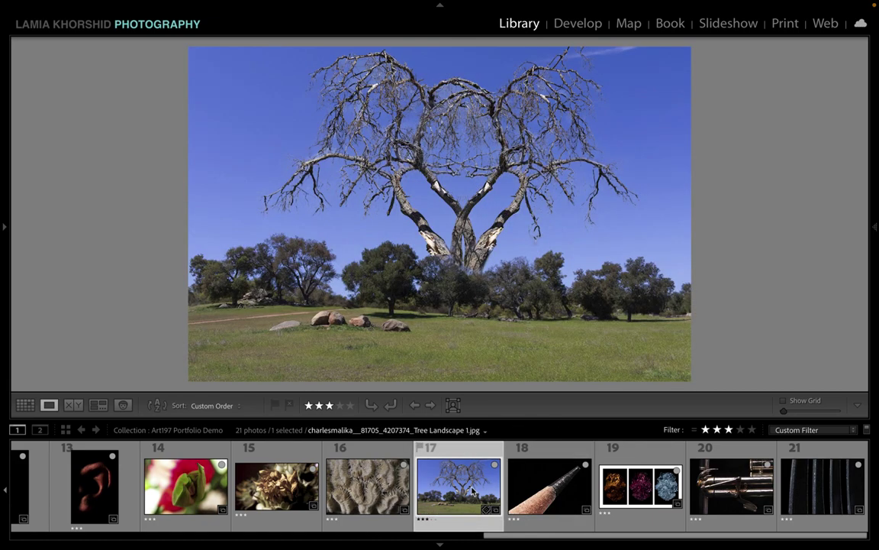
pyautogui.click(548, 504)
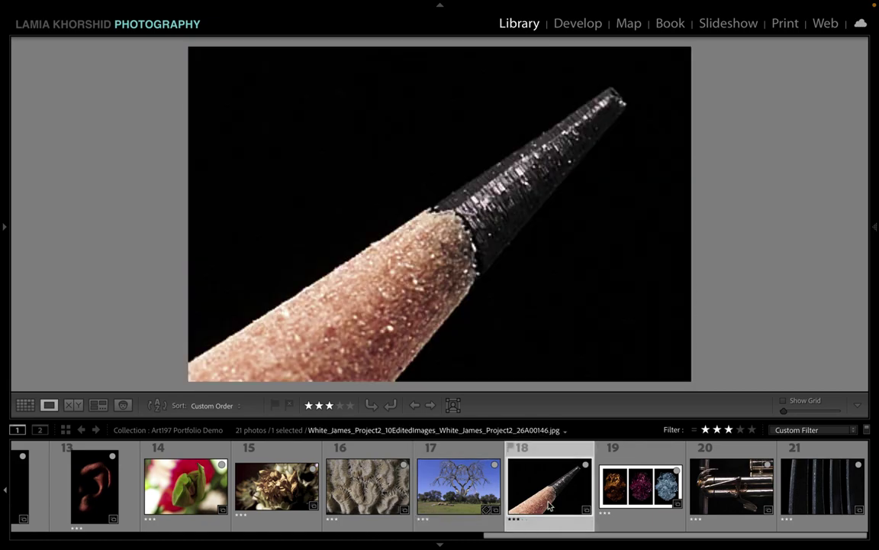
pyautogui.click(650, 504)
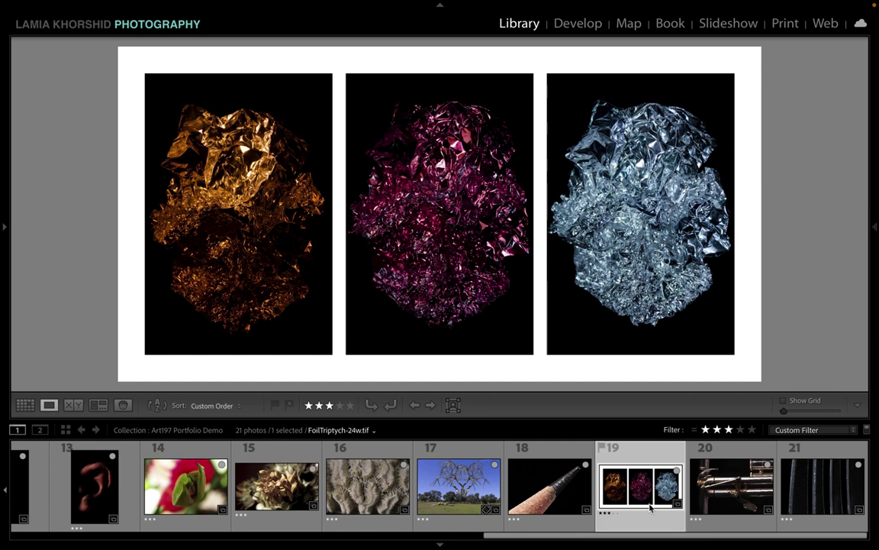
# Step: Compare the striped photo with the trumpet close-up and the foil triptych
pyautogui.click(817, 500)
pyautogui.click(721, 489)
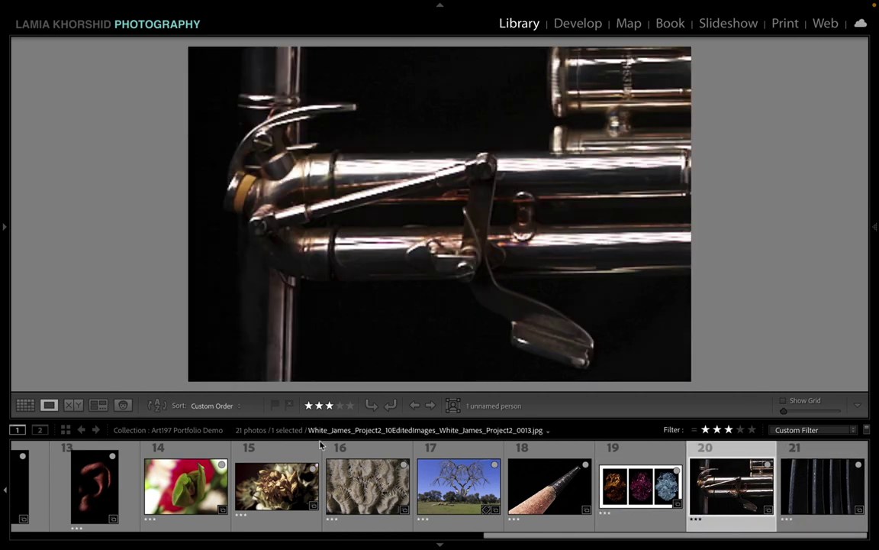
pyautogui.click(818, 484)
pyautogui.press('Left')
pyautogui.press('Left')
pyautogui.click(824, 500)
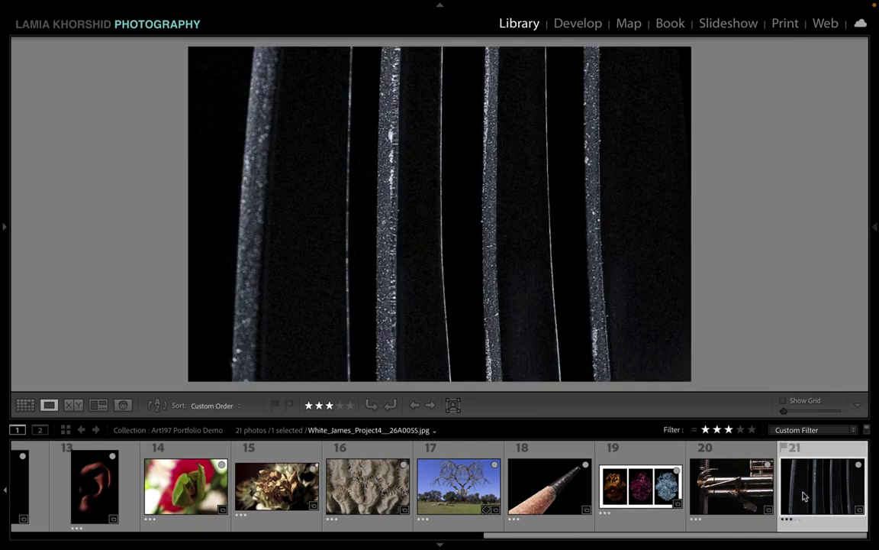
pyautogui.click(752, 497)
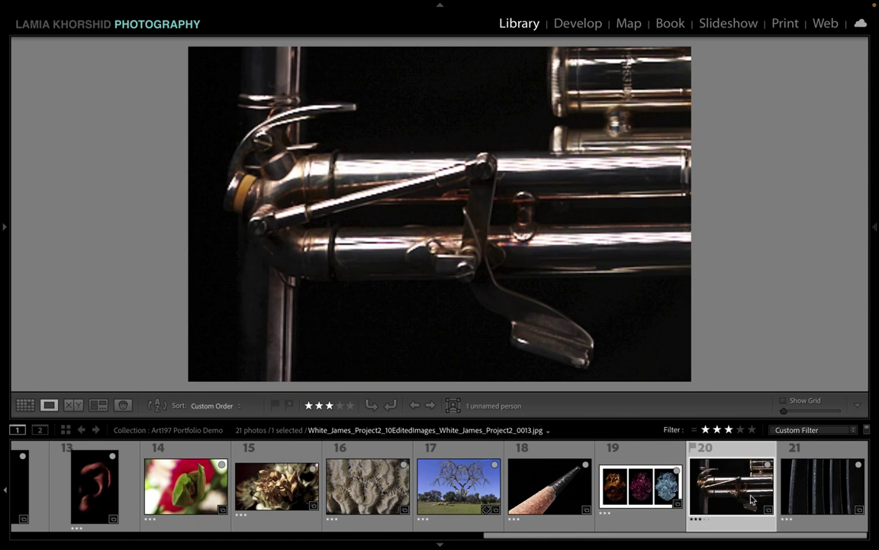
pyautogui.click(648, 500)
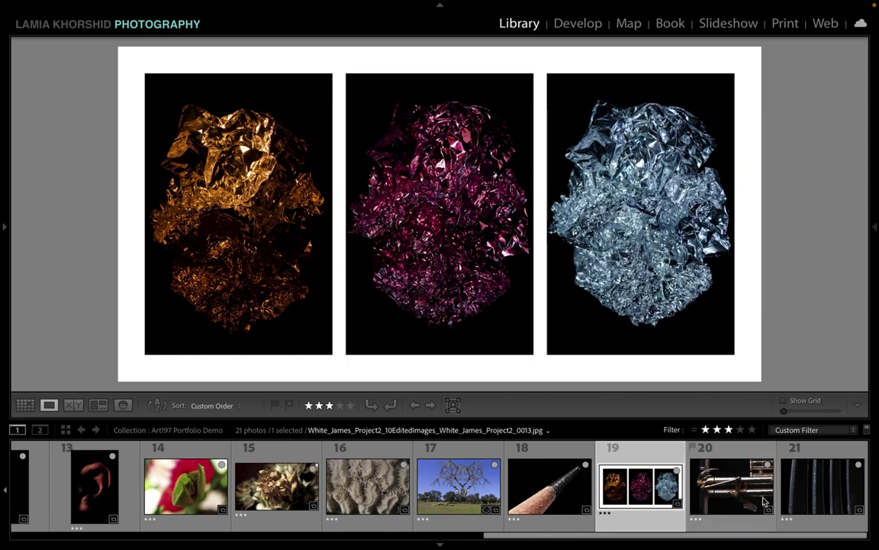
# Step: Review the trumpet, striped, pencil and triptych photos once more, then remove the trumpet, leaving 20
pyautogui.click(725, 496)
pyautogui.click(816, 497)
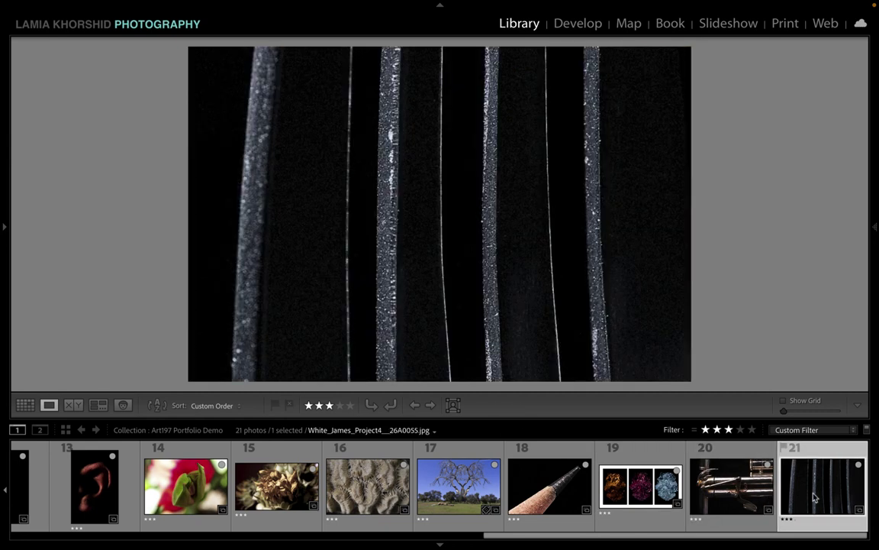
pyautogui.press('Left')
pyautogui.press('Left')
pyautogui.click(835, 506)
pyautogui.click(550, 491)
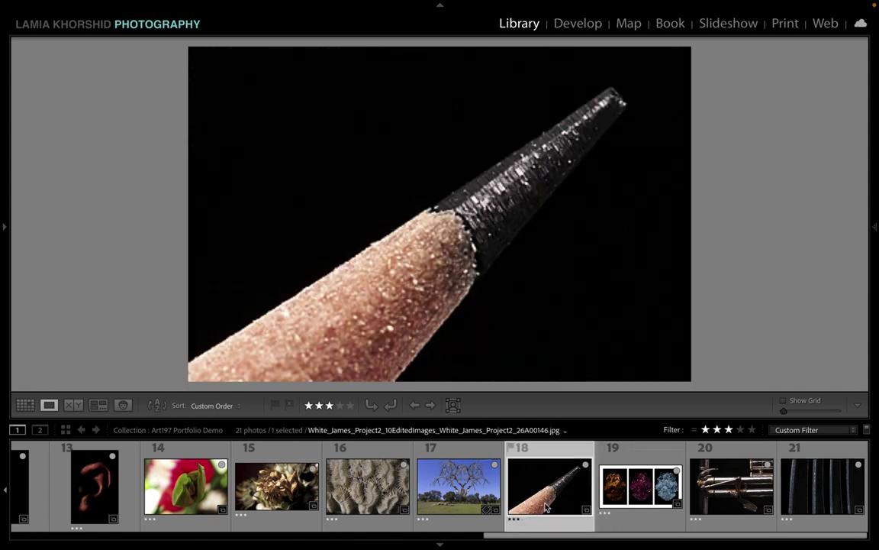
pyautogui.click(624, 504)
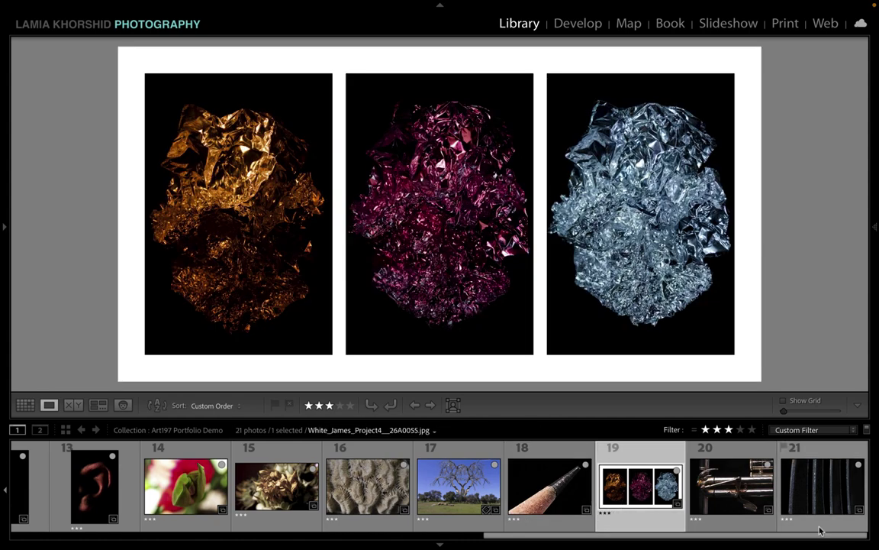
pyautogui.click(821, 504)
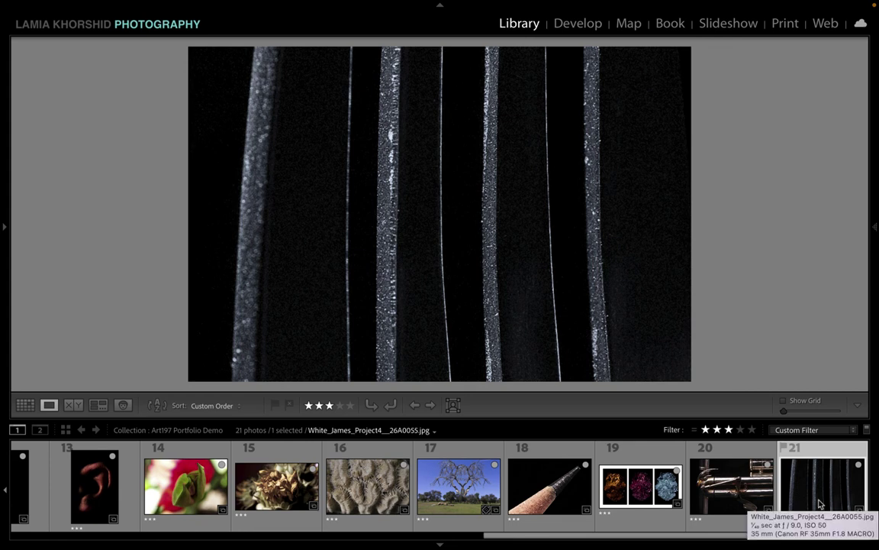
pyautogui.click(748, 497)
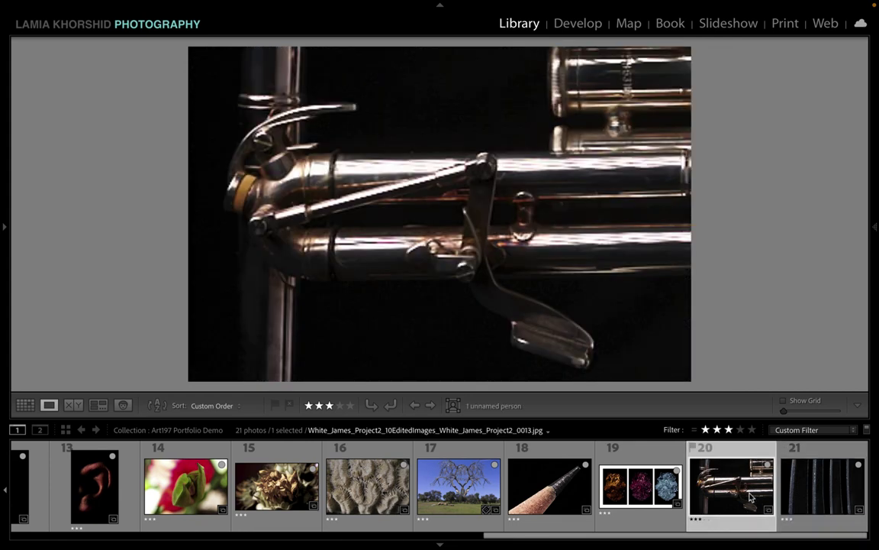
pyautogui.press('Delete')
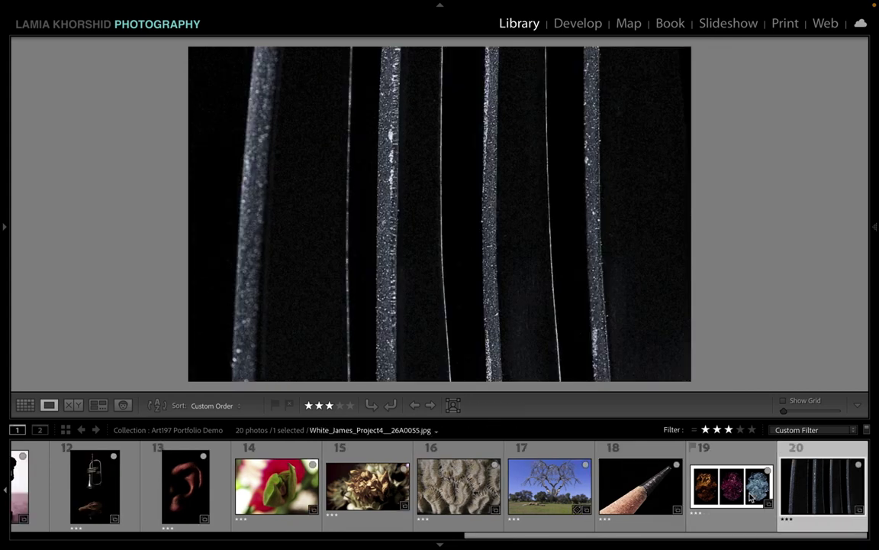
# Step: Step through to the striped last photo, then display the first staircase poem photo large in Loupe
pyautogui.click(751, 497)
pyautogui.press('Right')
pyautogui.press('Left')
pyautogui.press('Left')
pyautogui.press('Left')
pyautogui.press('Left')
pyautogui.press('Left')
pyautogui.press('Left')
pyautogui.press('Left')
pyautogui.press('Left')
pyautogui.press('Left')
pyautogui.press('Left')
pyautogui.press('Left')
pyautogui.press('Left')
pyautogui.press('Left')
pyautogui.press('Left')
pyautogui.press('Left')
pyautogui.press('Left')
pyautogui.press('Left')
pyautogui.press('Left')
pyautogui.press('Left')
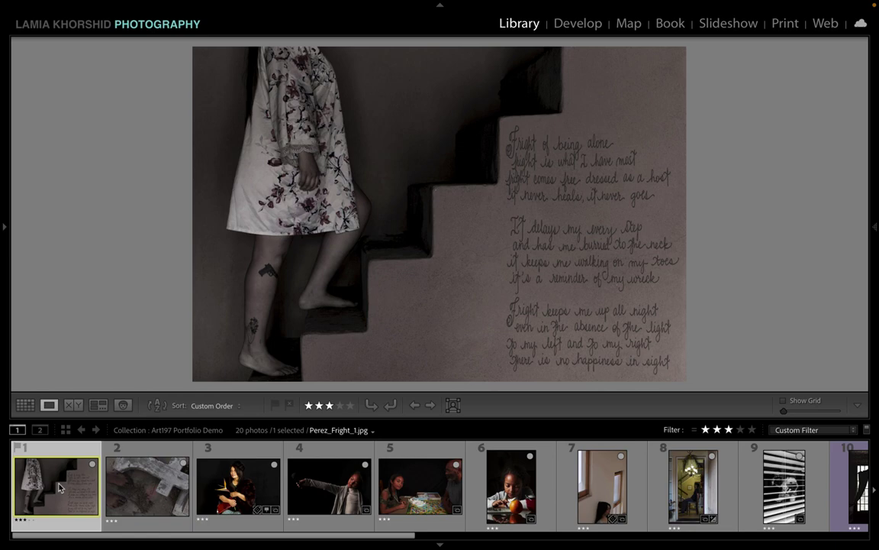
pyautogui.scroll(-10, 59, 487)
pyautogui.click(837, 500)
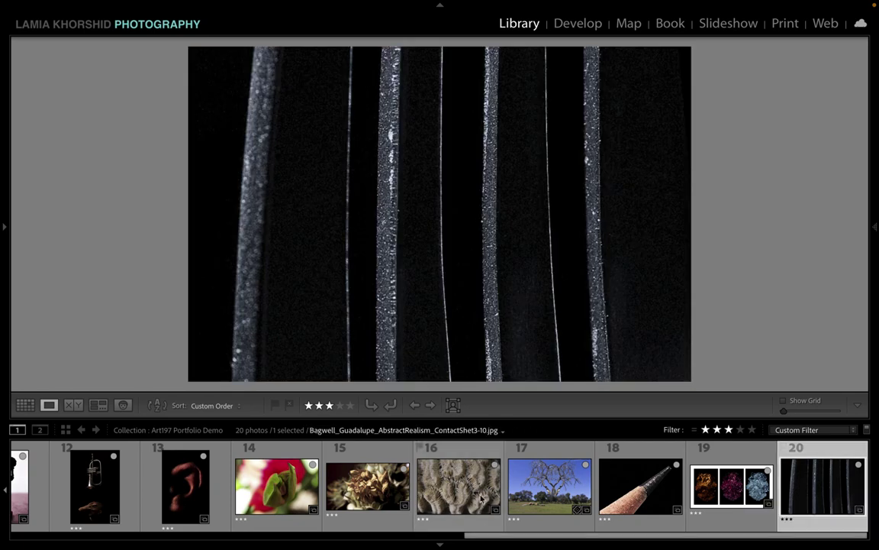
pyautogui.scroll(10, 482, 498)
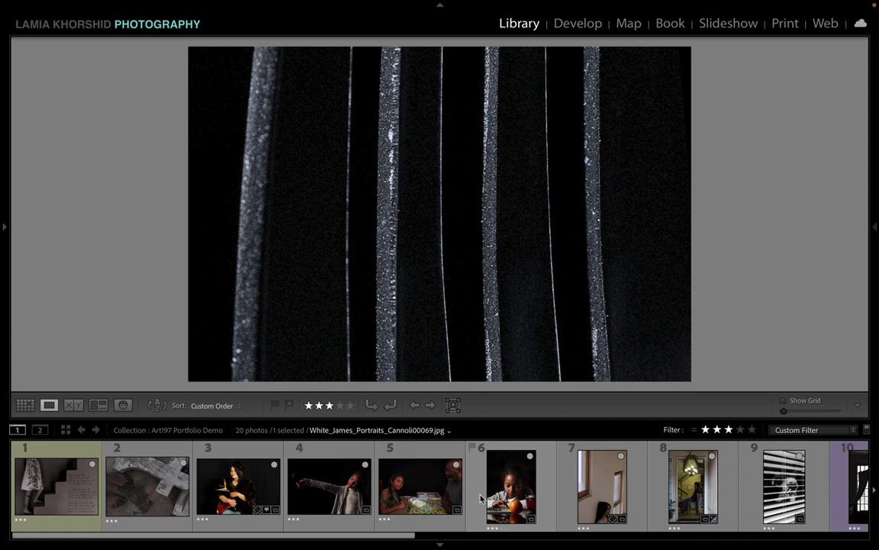
pyautogui.click(51, 482)
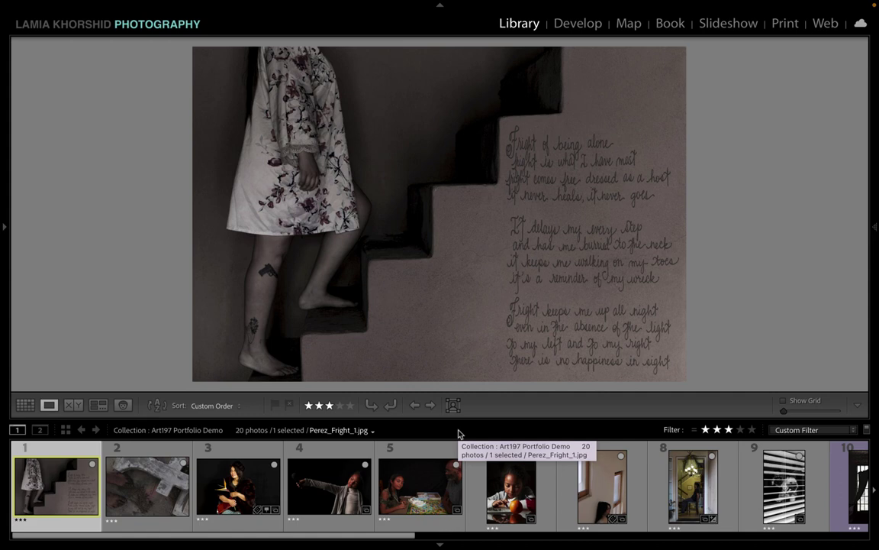
# Step: Hide the filmstrip, top bar and all panels, and black out the surroundings with Lights Out
pyautogui.click(440, 545)
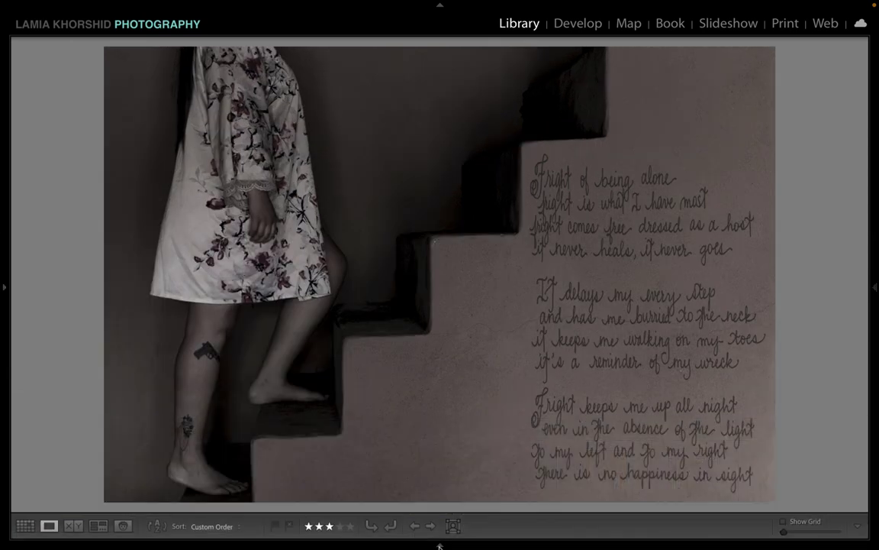
pyautogui.press('F5')
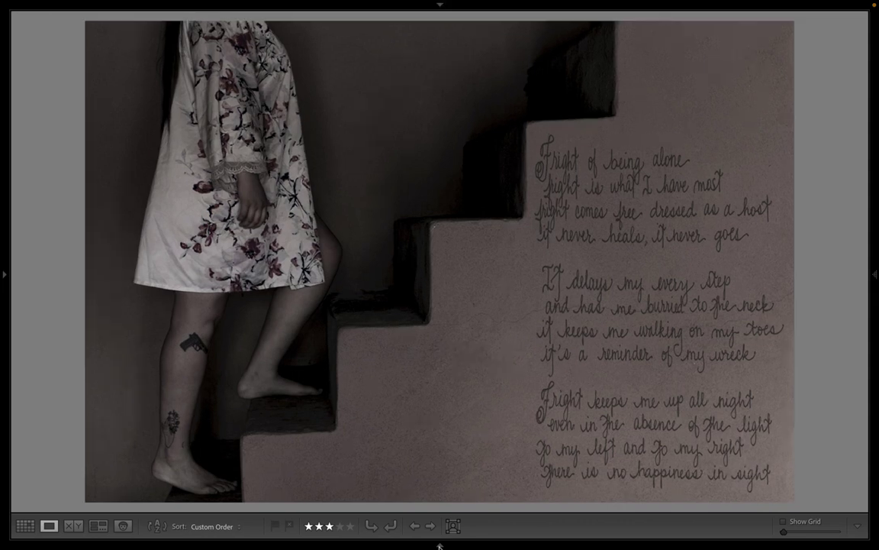
pyautogui.hotkey('shift', 'Tab')
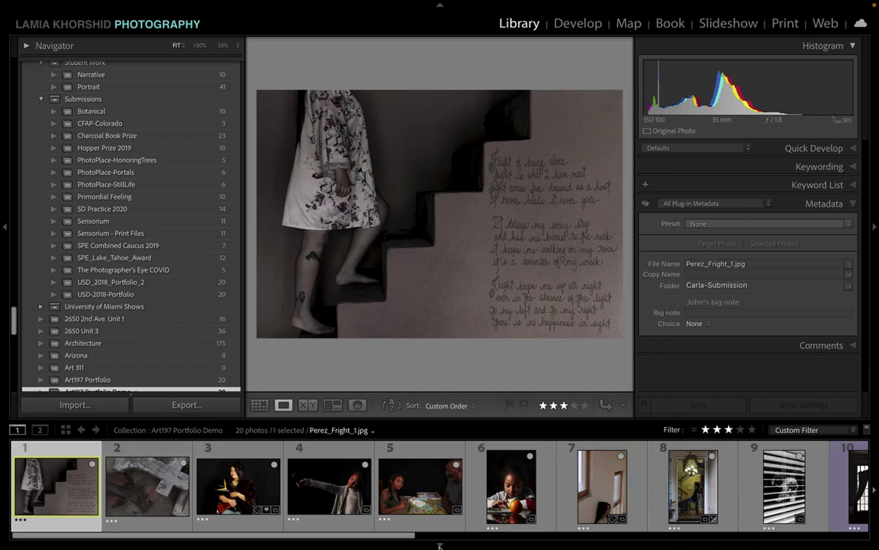
pyautogui.hotkey('shift', 'Tab')
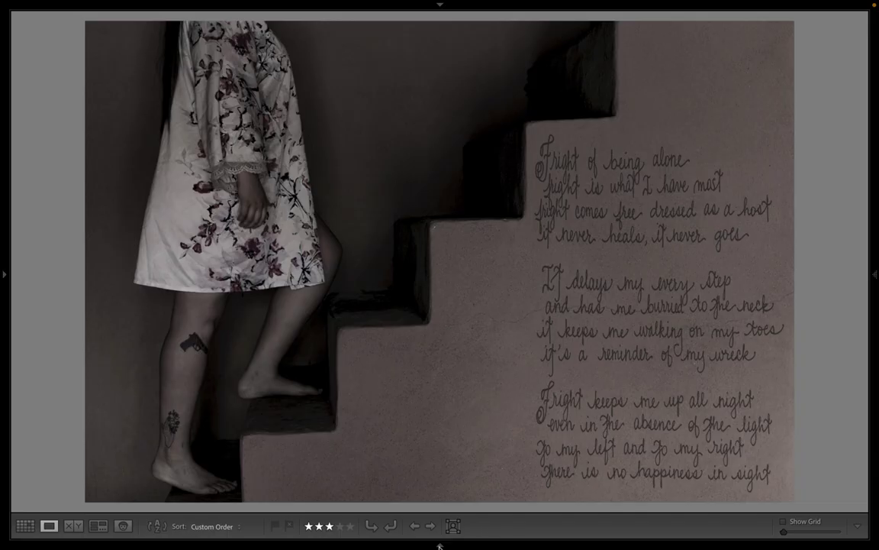
pyautogui.press('l')
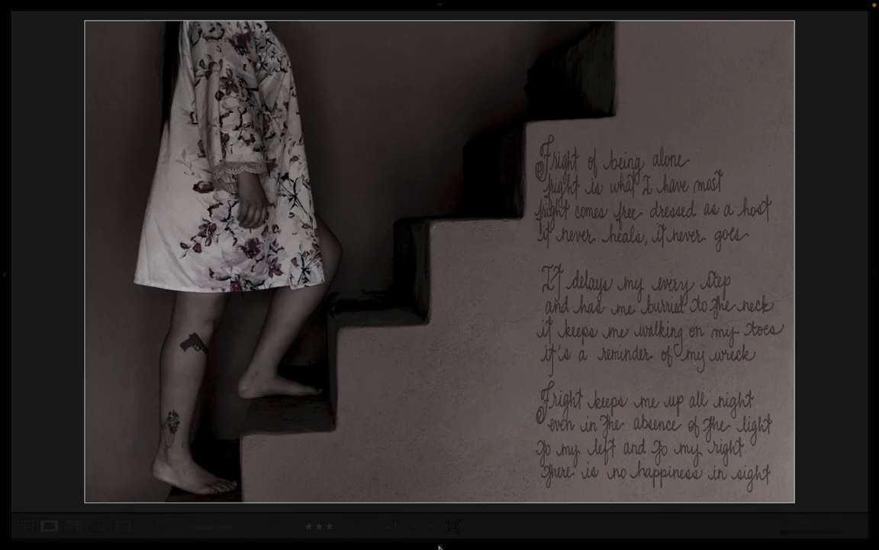
pyautogui.press('l')
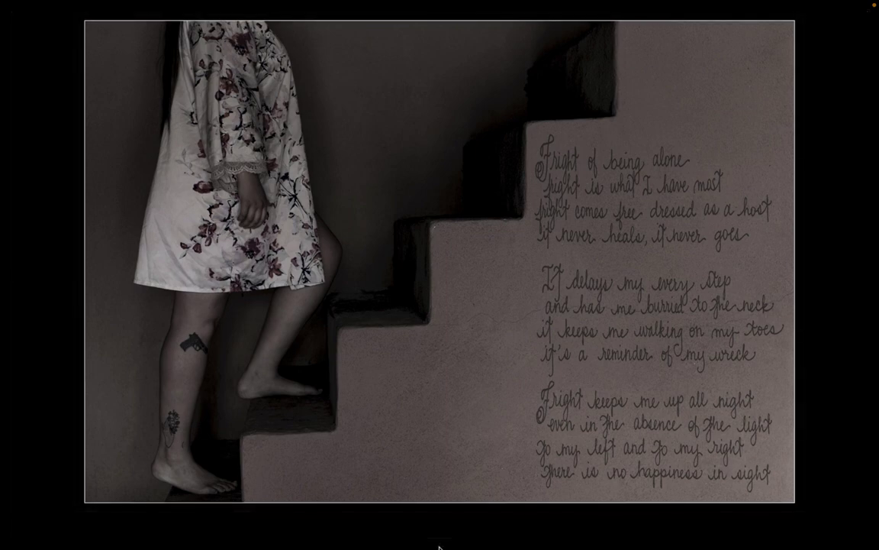
# Step: Page full-screen through the photos to the pencil tip, then show a grid with normal lighting
pyautogui.press('Right')
pyautogui.press('Right')
pyautogui.press('Right')
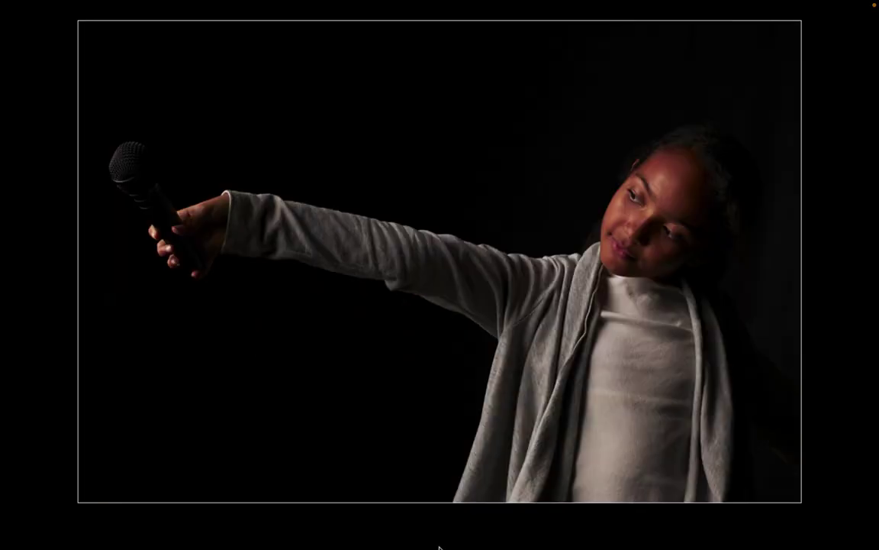
pyautogui.press('Right')
pyautogui.press('Right')
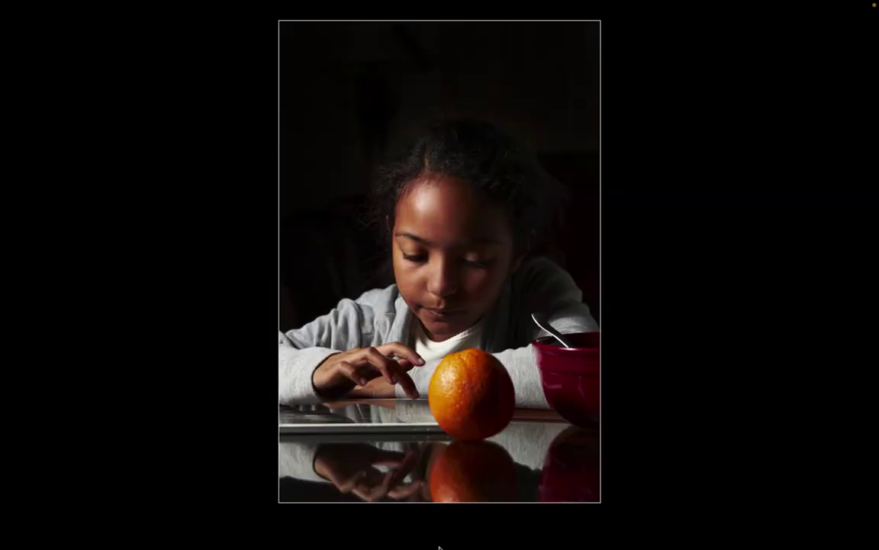
pyautogui.press('Right')
pyautogui.press('Right')
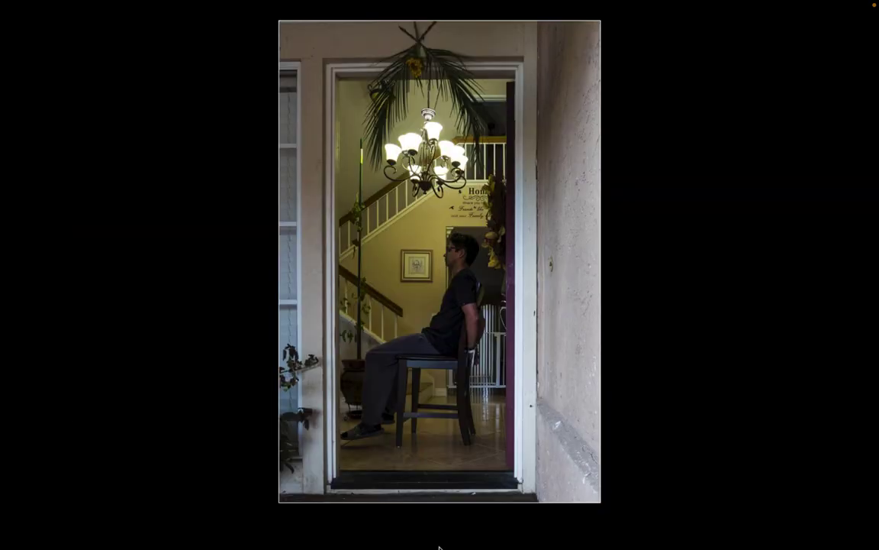
pyautogui.press('Right')
pyautogui.press('Right')
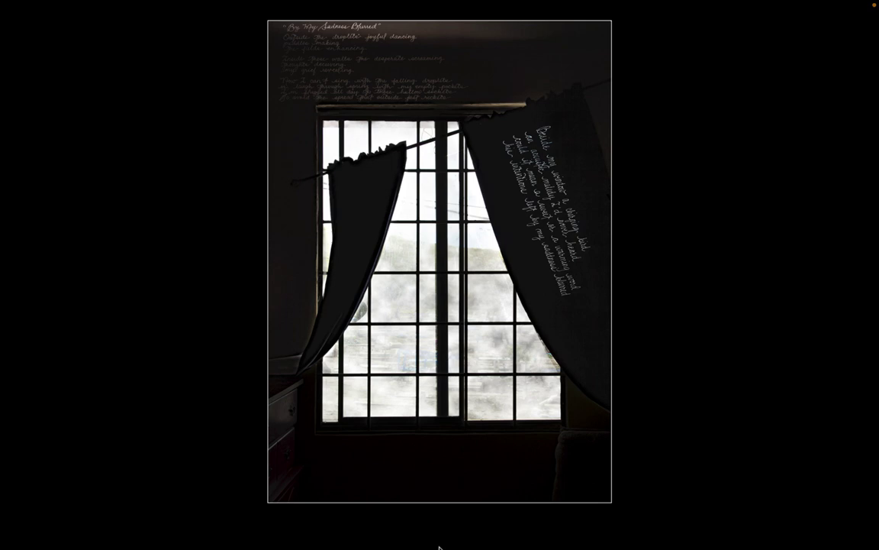
pyautogui.press('Right')
pyautogui.press('Right')
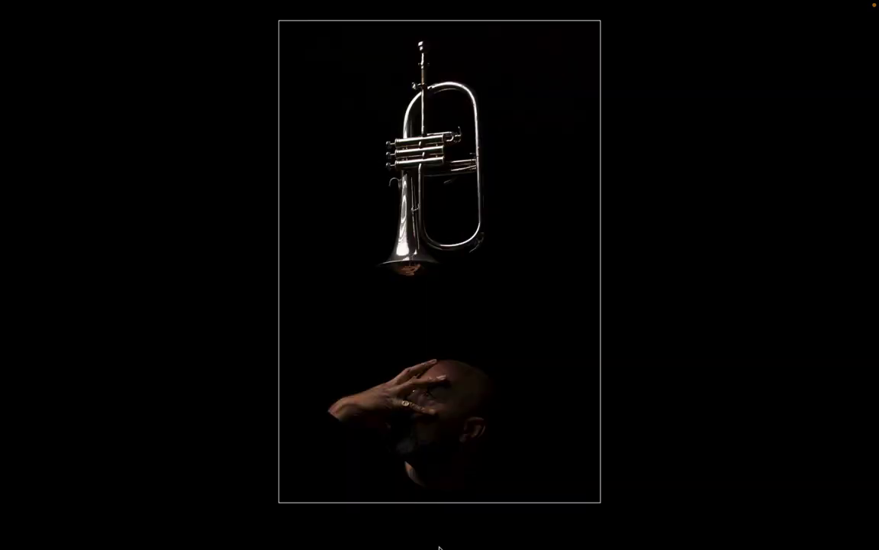
pyautogui.press('Right')
pyautogui.press('Right')
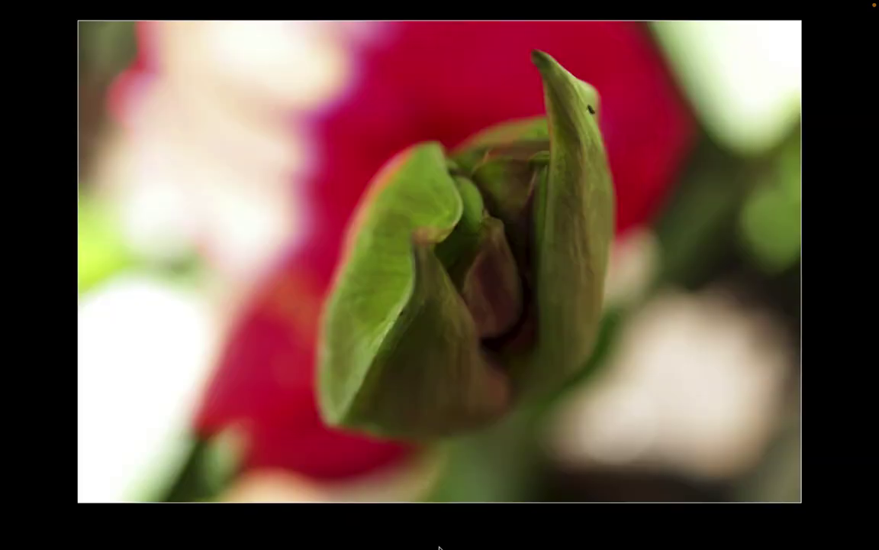
pyautogui.press('Right')
pyautogui.press('Right')
pyautogui.press('Right')
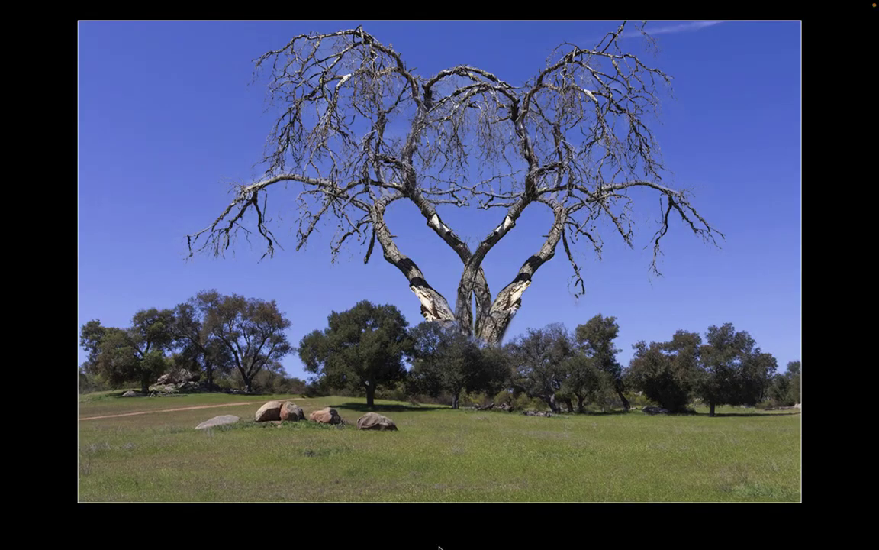
pyautogui.press('Right')
pyautogui.press('Right')
pyautogui.press('Right')
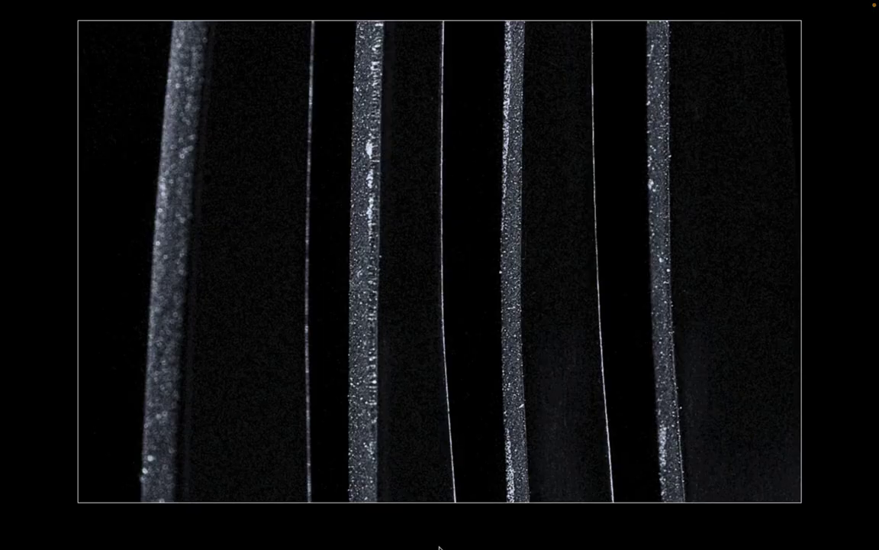
pyautogui.press('v')
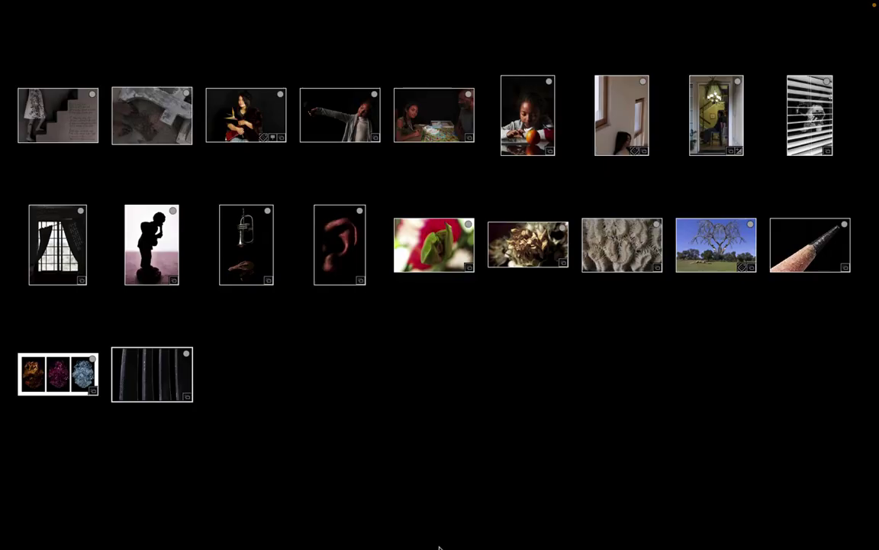
pyautogui.press('l')
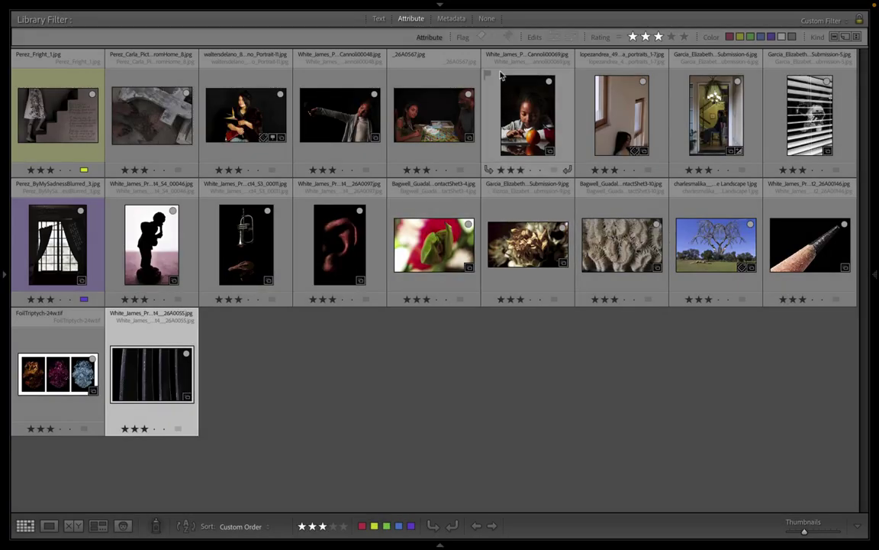